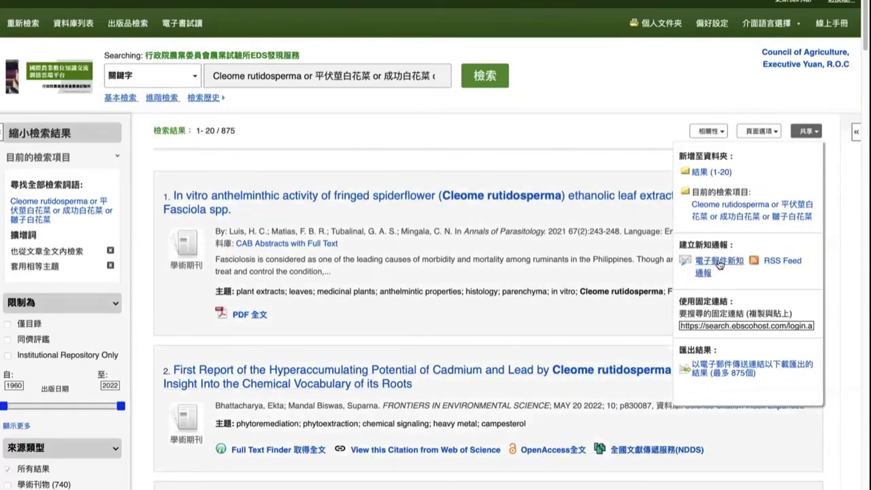
# Step: Select search S1 in the search history and open its save-search/alert form
pyautogui.click(202, 98)
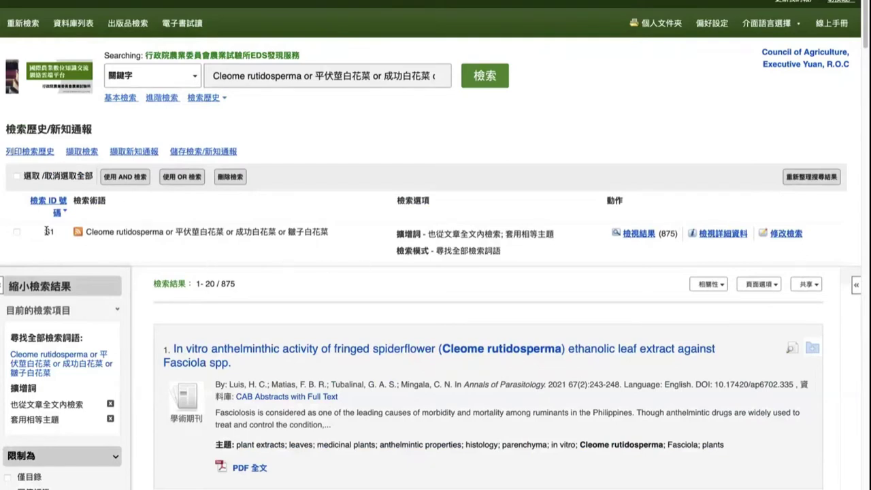
pyautogui.moveTo(46, 232); pyautogui.dragTo(54, 233)
pyautogui.click(52, 242)
pyautogui.click(17, 233)
pyautogui.click(175, 151)
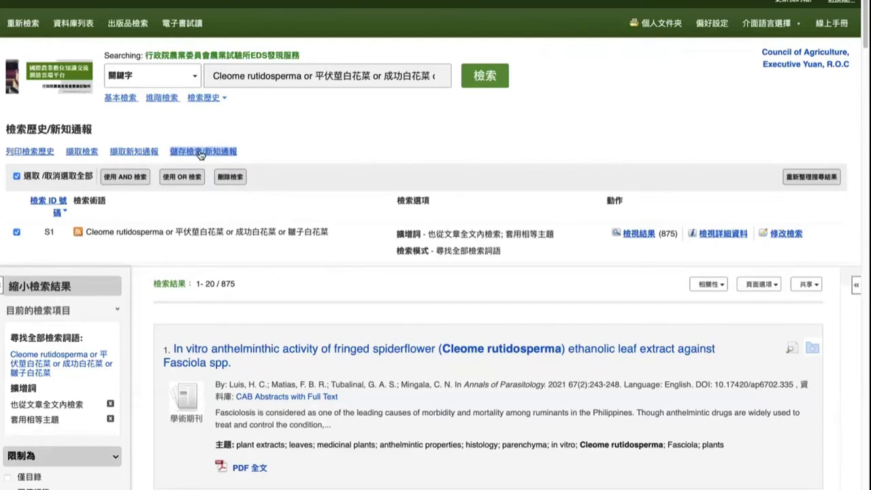
pyautogui.click(231, 153)
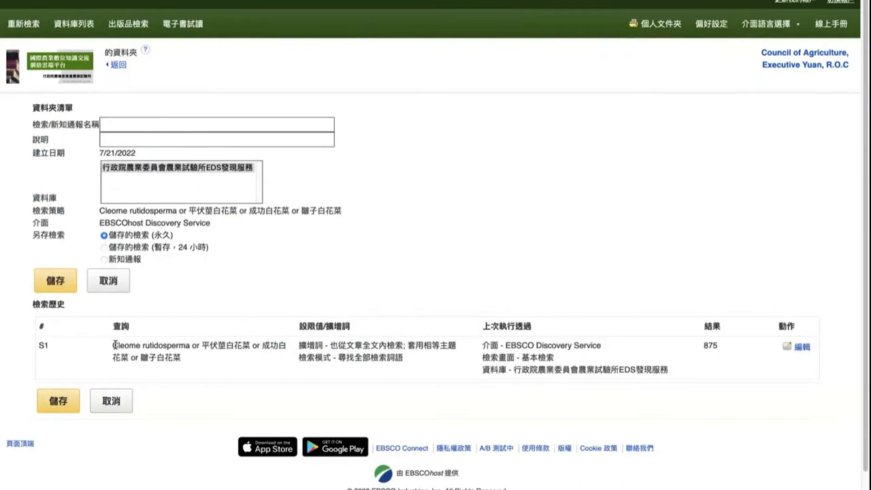
# Step: Paste the search query as both the saved search's name and its description
pyautogui.moveTo(114, 345); pyautogui.dragTo(188, 358)
pyautogui.click(157, 126)
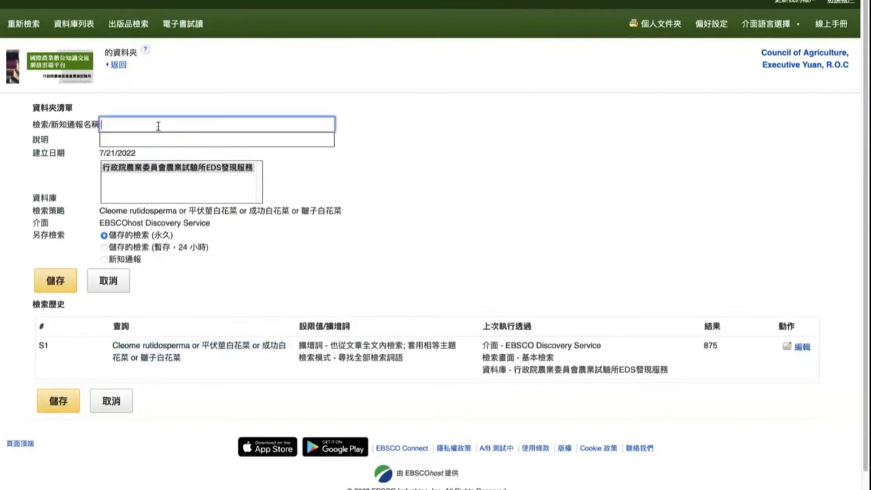
pyautogui.write('Cleome rutidosperma or 平伏莖白花菜 or 成功白花菜 or 鬚子白花菜')
pyautogui.click(130, 137)
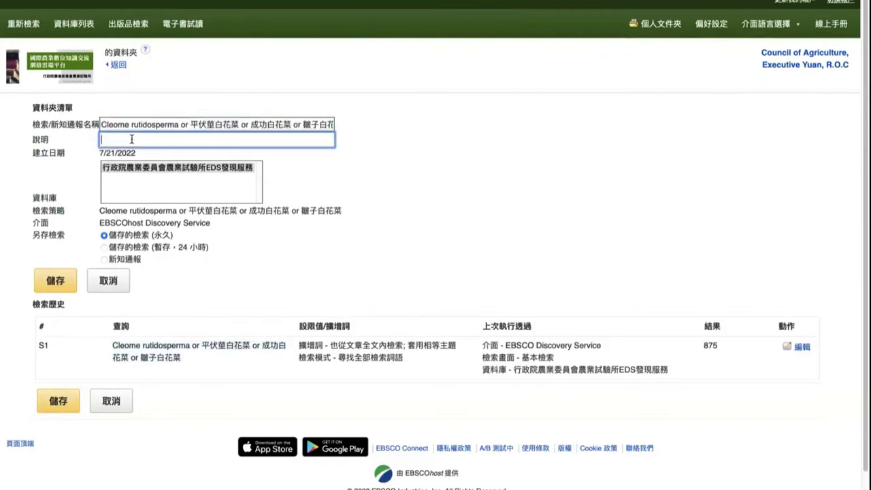
pyautogui.write('Cleome rutidosperma or 平伏莖白花菜 or 成功白花菜 or 鬚子白花菜')
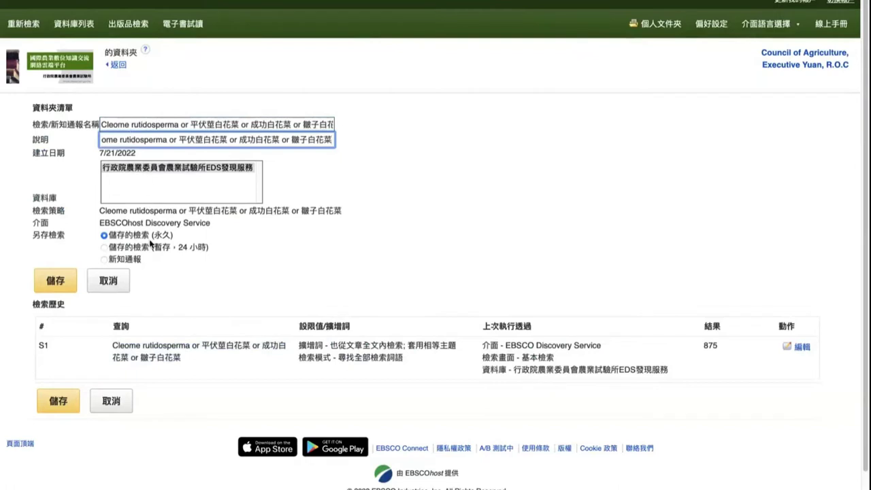
# Step: Set the save type to alert (新知通報) rather than permanent saved search
pyautogui.click(127, 266)
pyautogui.click(106, 260)
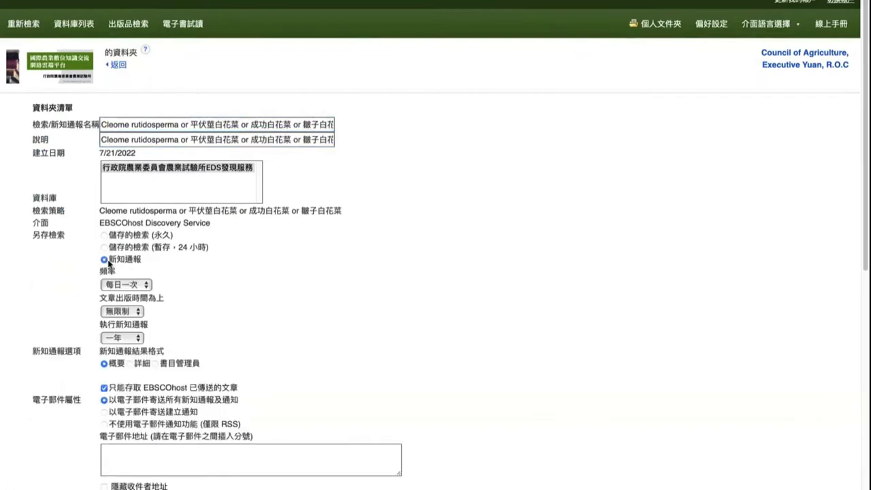
pyautogui.scroll(-2, 128, 269)
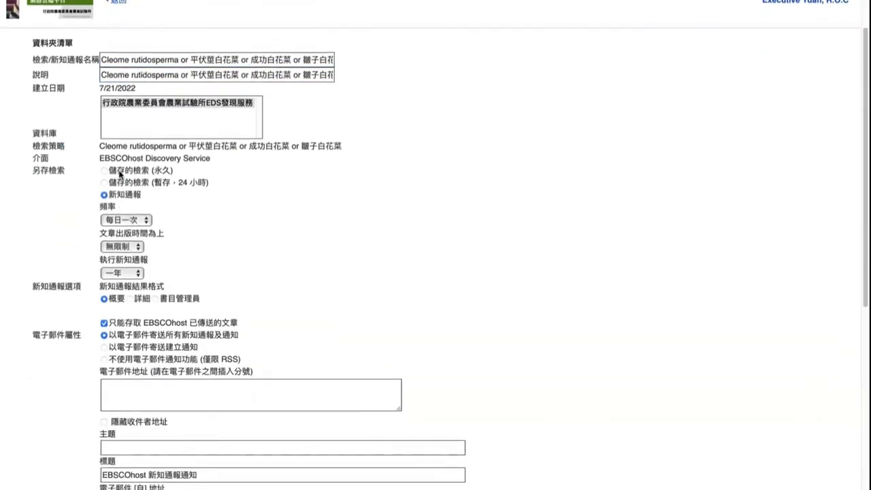
pyautogui.click(111, 170)
pyautogui.click(118, 262)
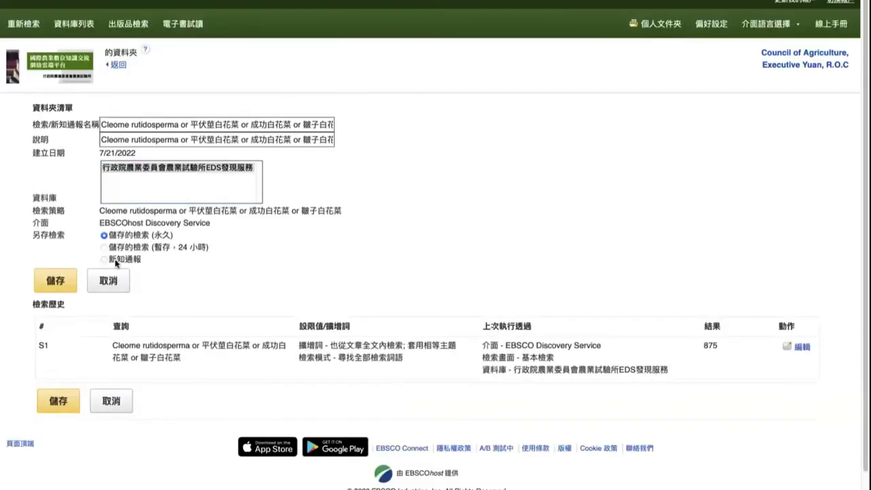
pyautogui.click(106, 261)
pyautogui.scroll(-1, 158, 204)
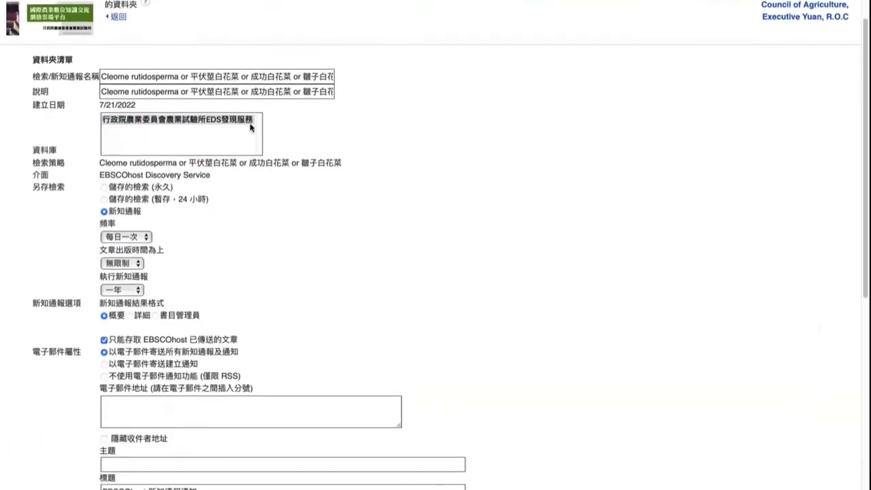
pyautogui.scroll(-2, 177, 225)
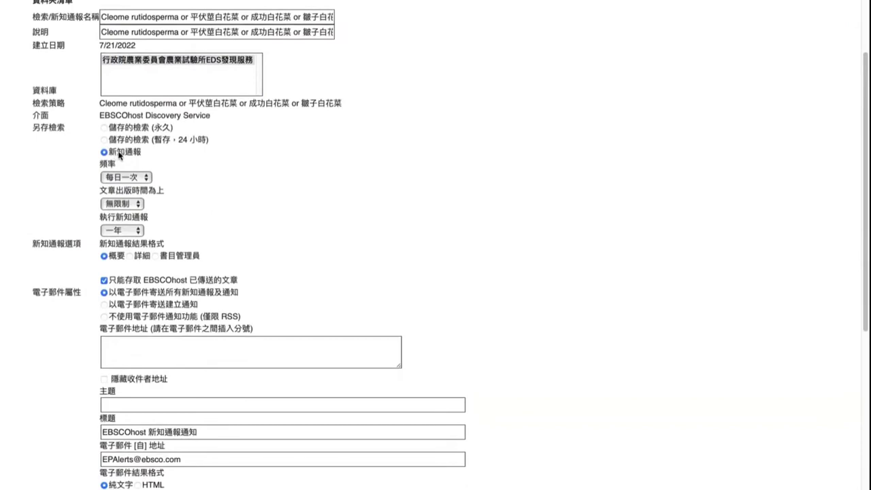
# Step: Make the alert run monthly (每月) for one year (一年) with the brief (概要) result format
pyautogui.click(138, 178)
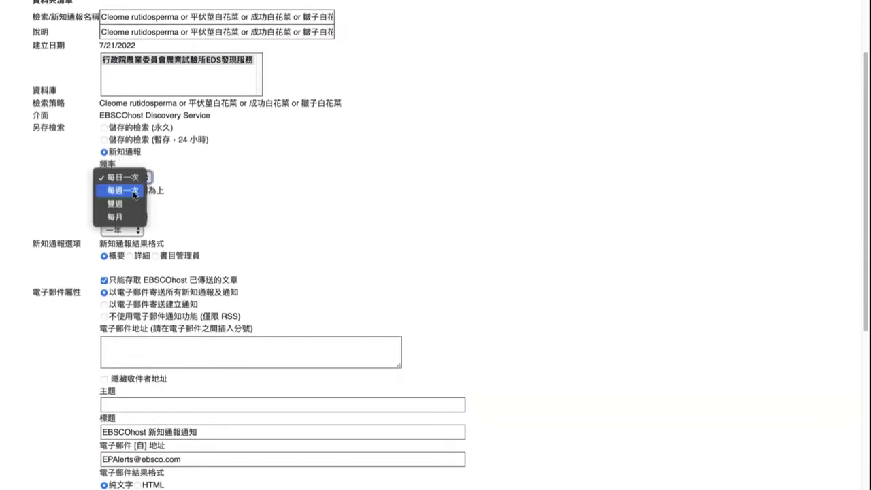
pyautogui.click(126, 217)
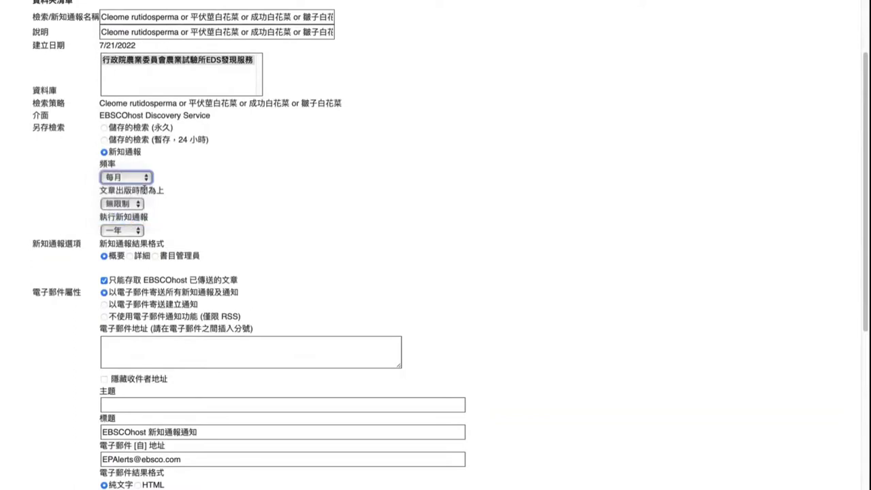
pyautogui.scroll(-2, 139, 170)
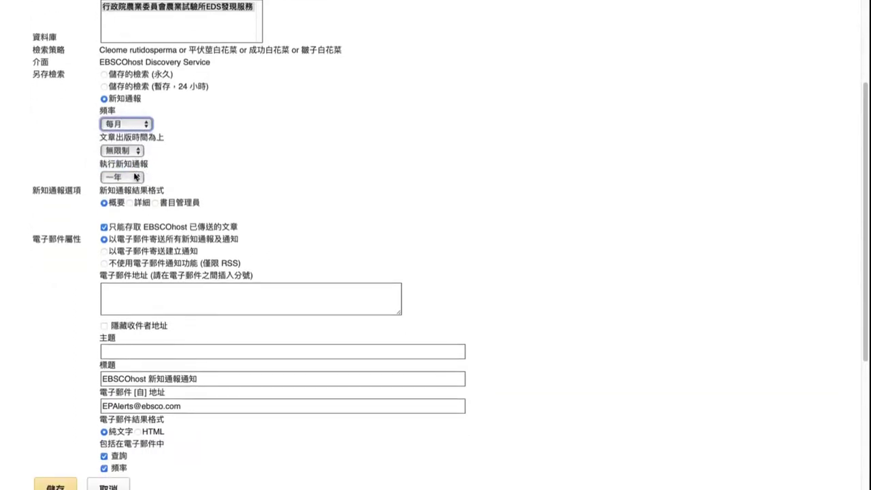
pyautogui.click(136, 176)
pyautogui.click(136, 176)
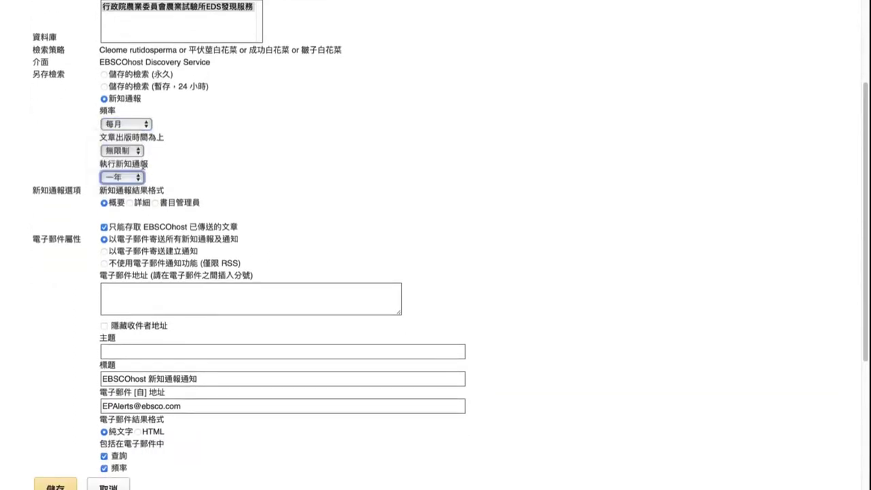
pyautogui.scroll(-2, 133, 176)
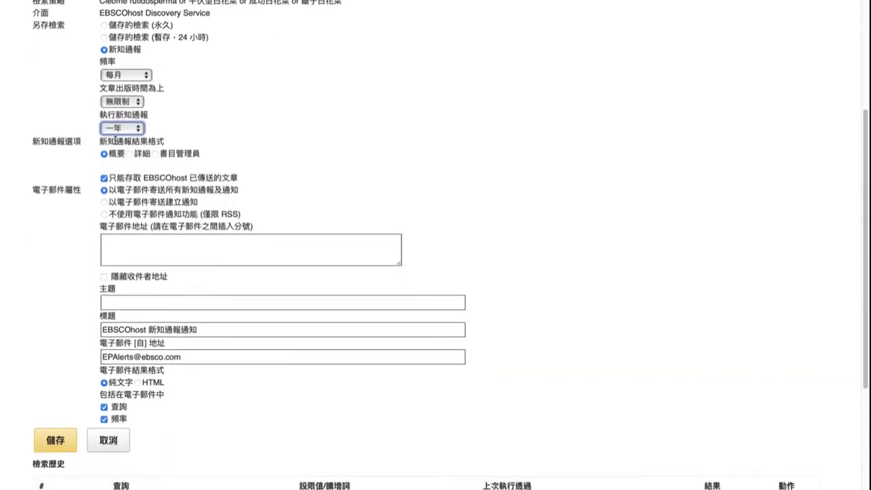
pyautogui.click(156, 155)
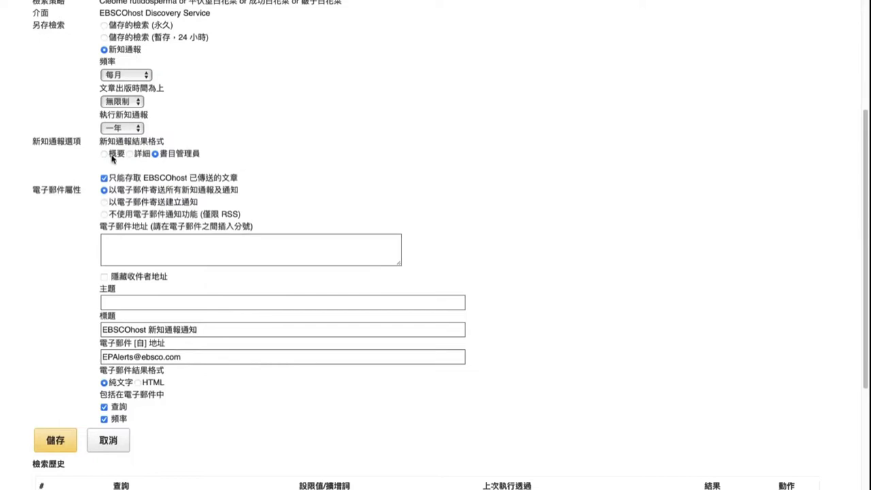
pyautogui.click(105, 154)
pyautogui.scroll(-2, 133, 160)
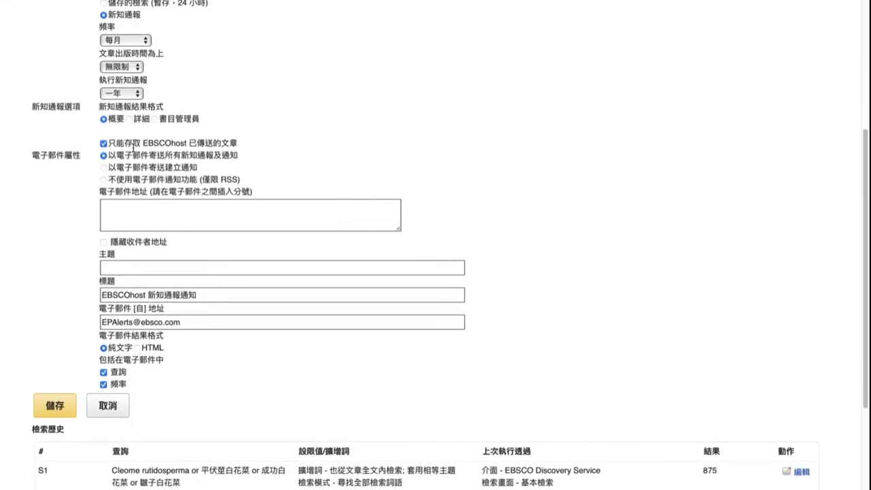
pyautogui.scroll(-2, 156, 160)
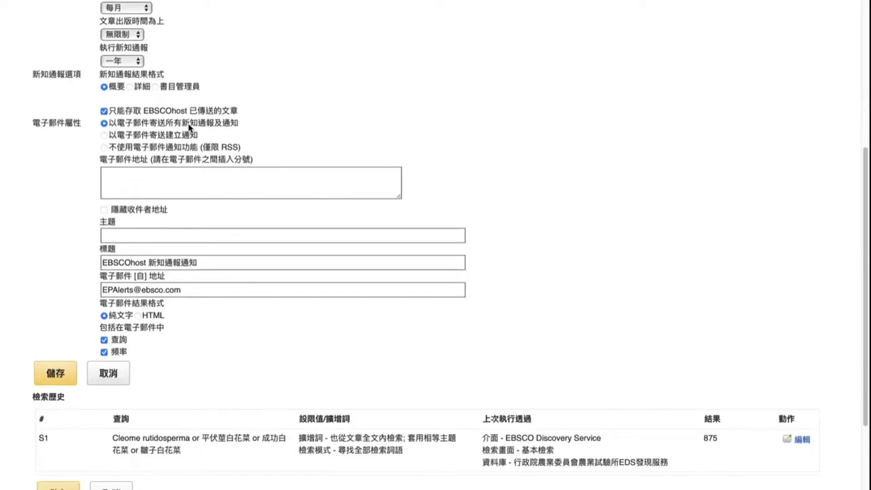
pyautogui.scroll(-3, 188, 128)
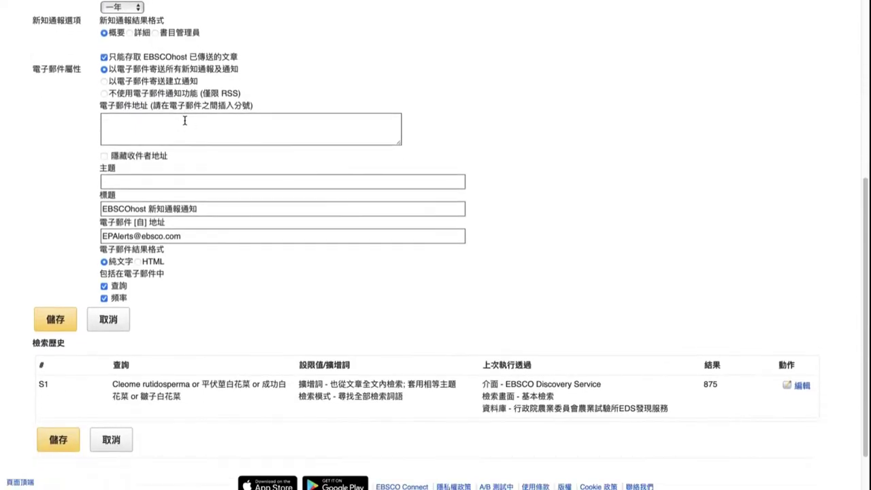
# Step: Paste the search query into the alert's e-mail subject (主題) field
pyautogui.click(182, 121)
pyautogui.scroll(1, 115, 150)
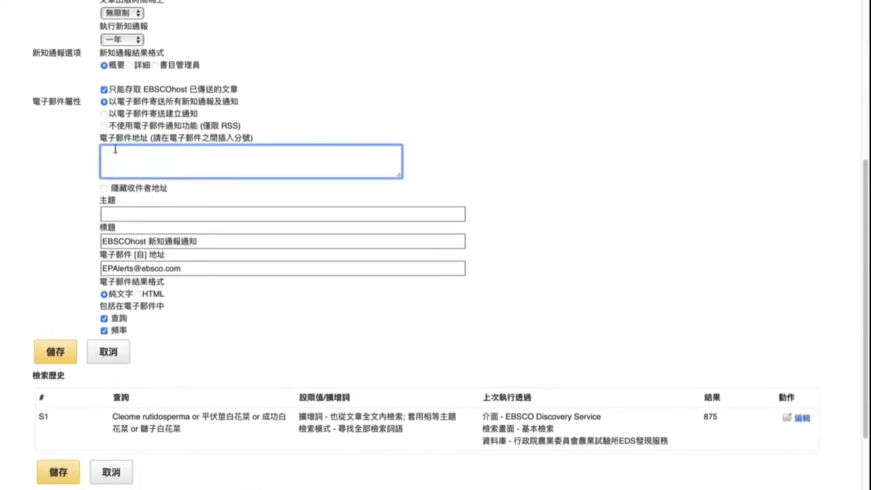
pyautogui.moveTo(101, 139); pyautogui.dragTo(149, 139)
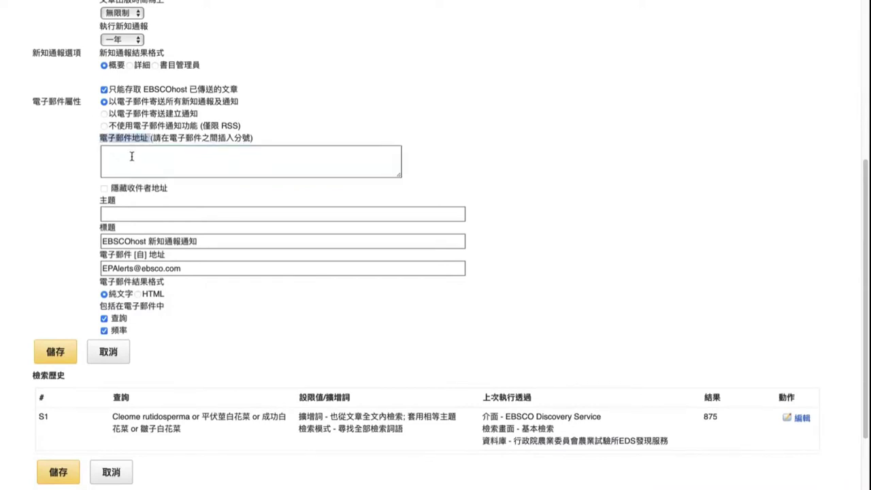
pyautogui.click(131, 155)
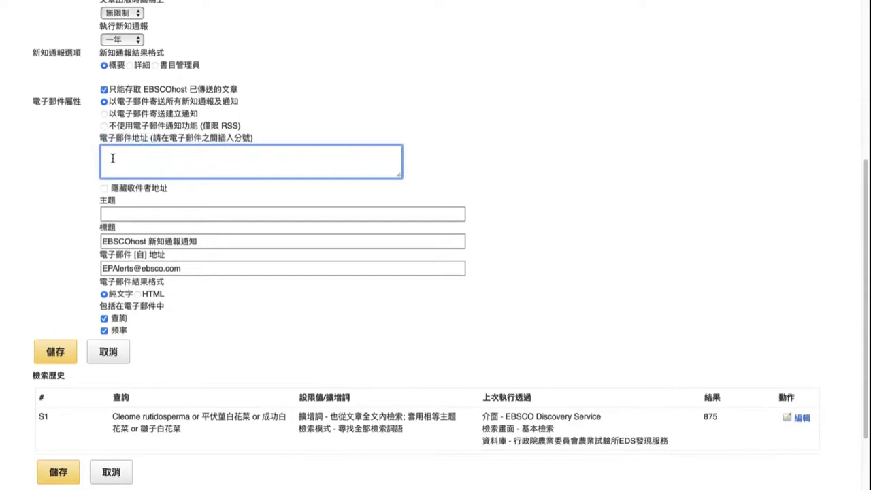
pyautogui.scroll(3, 121, 158)
pyautogui.scroll(4, 121, 159)
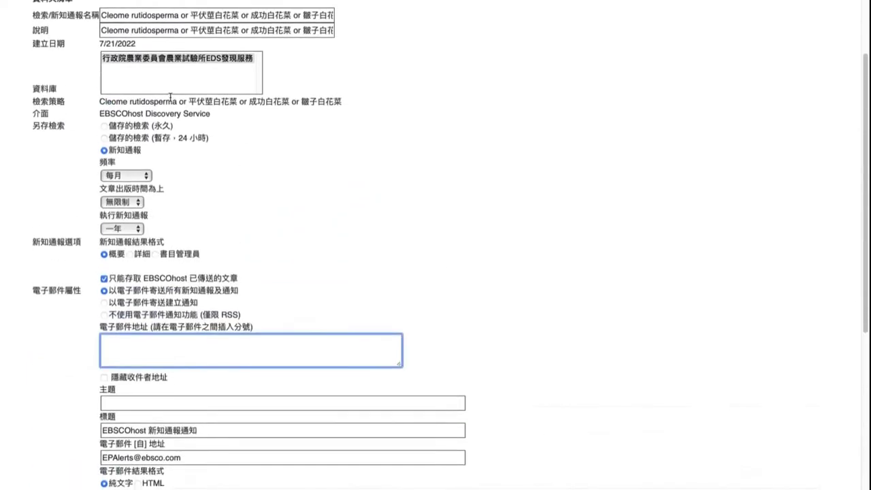
pyautogui.click(168, 57)
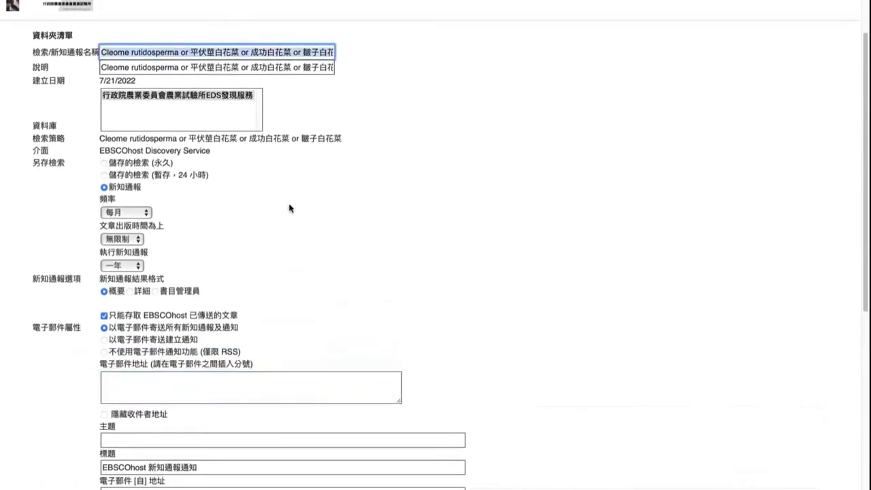
pyautogui.scroll(-5, 231, 281)
pyautogui.click(153, 274)
pyautogui.write('Cleome rutidosperma or 平伏莖白花菜 or 成功白花菜 or 鐮子白花菜')
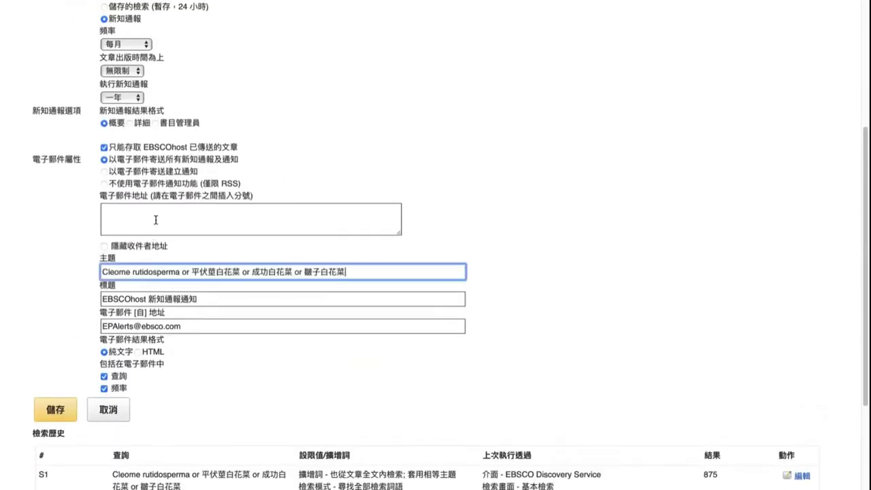
# Step: Enter the recipient's e-mail address and save to create the monthly alert
pyautogui.click(155, 218)
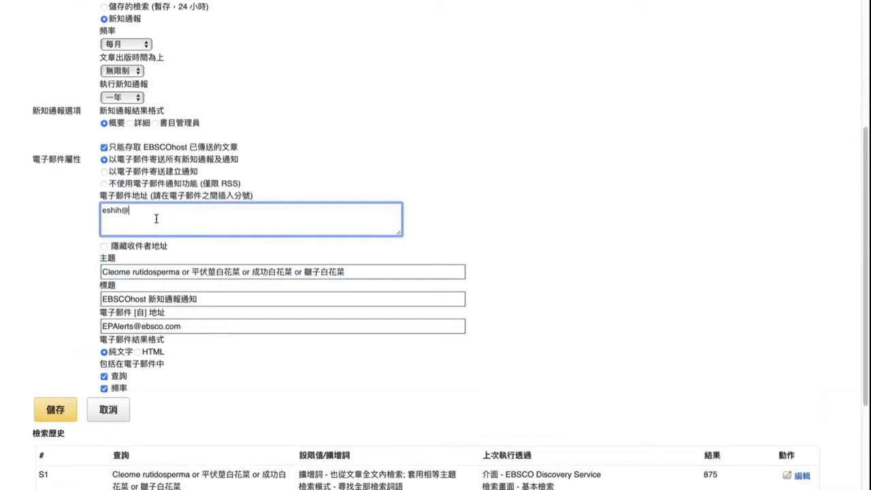
pyautogui.press('Left')
pyautogui.press('Left')
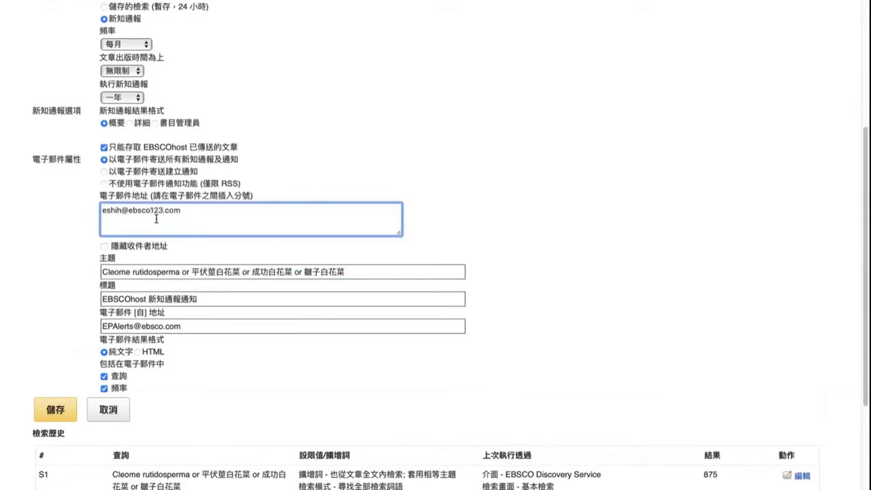
pyautogui.scroll(-5, 156, 219)
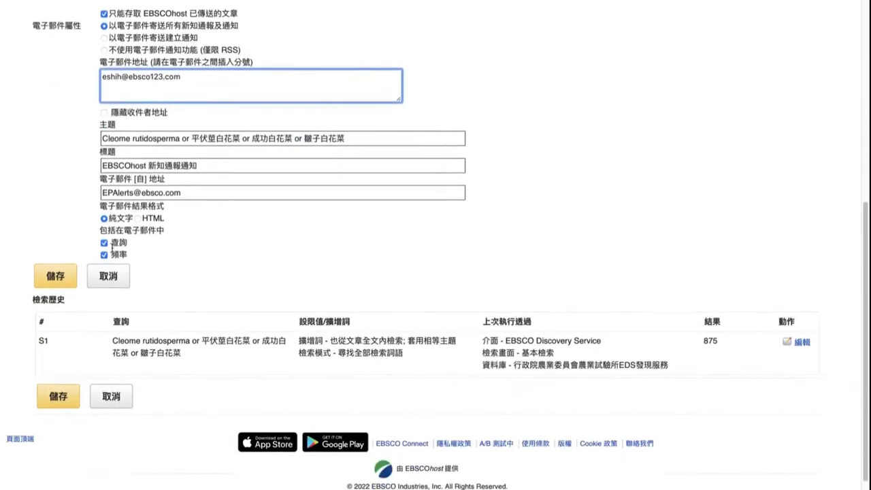
pyautogui.click(59, 278)
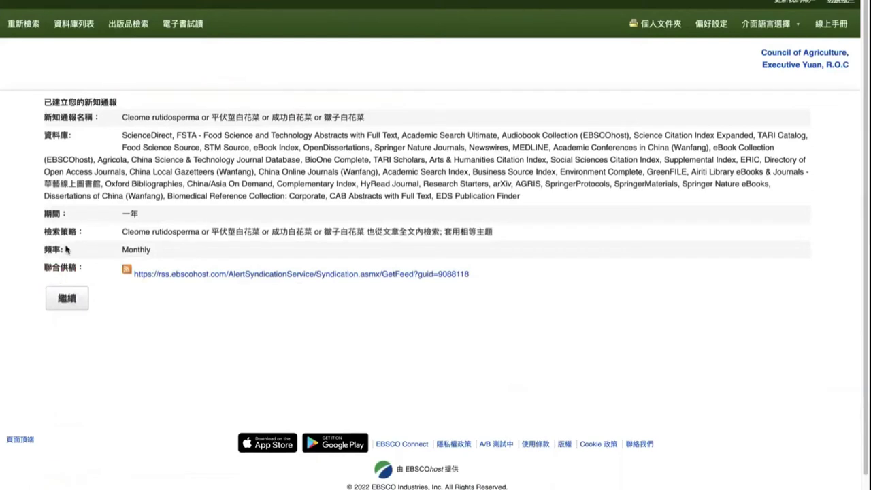
# Step: Leave the alert confirmation, select search S1, and open its save-search form again
pyautogui.moveTo(70, 101); pyautogui.dragTo(123, 102)
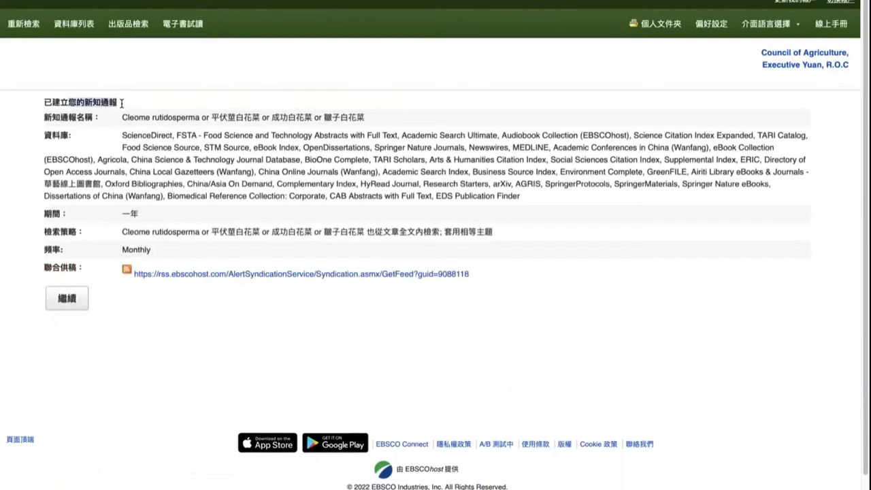
pyautogui.click(75, 289)
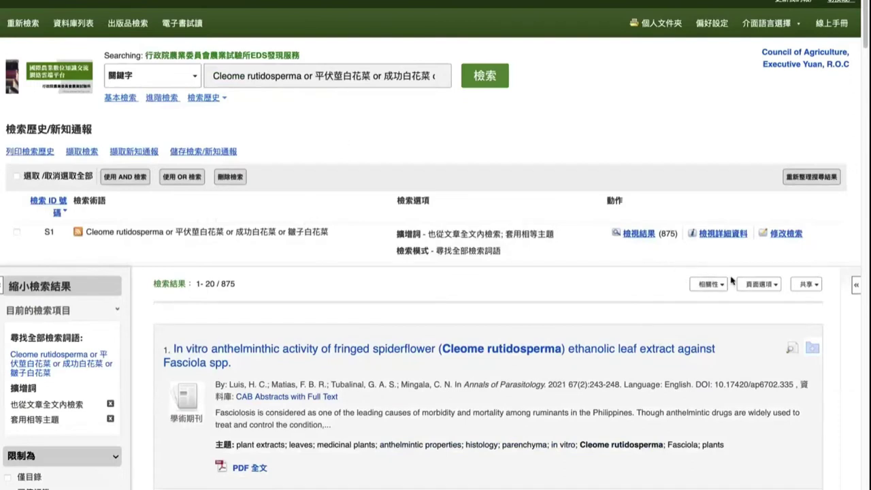
pyautogui.click(805, 286)
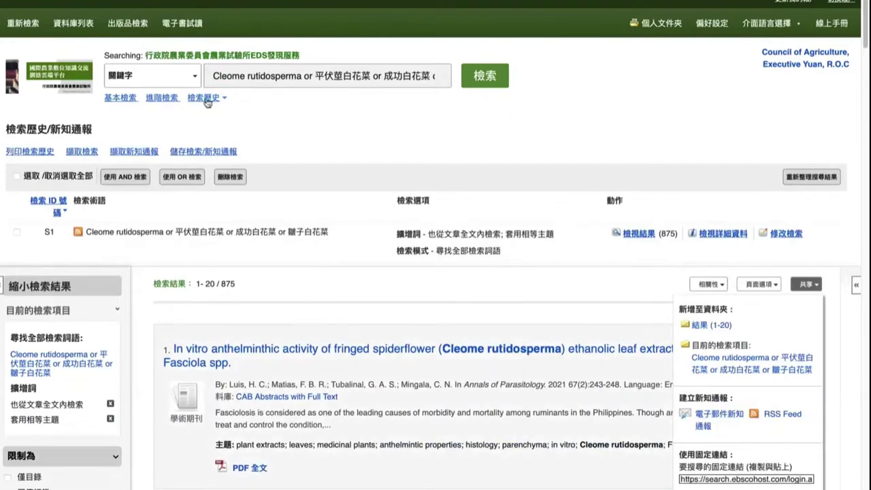
pyautogui.click(16, 232)
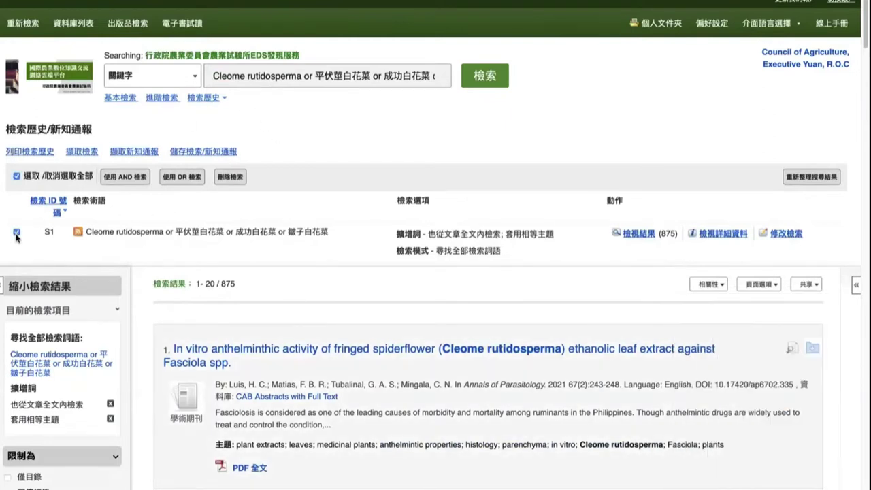
pyautogui.click(201, 156)
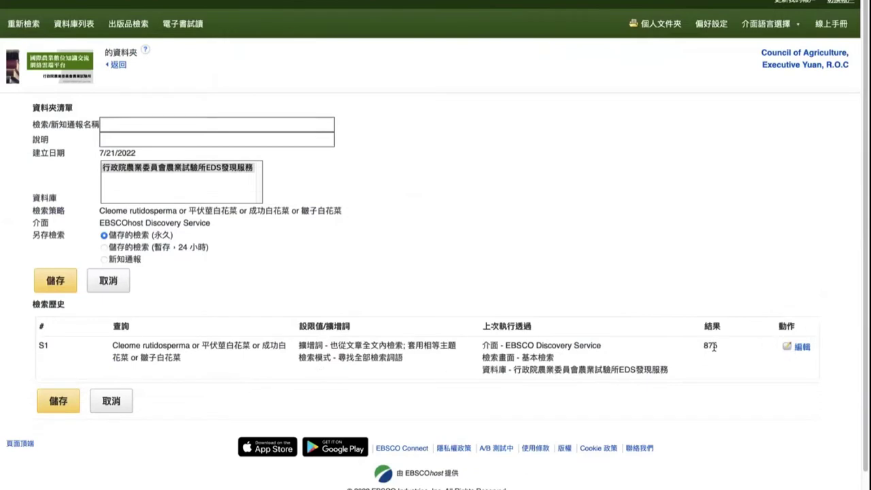
# Step: Name the search with the pasted Cleome rutidosperma query, save it permanently, and go to the saved-searches folder
pyautogui.click(182, 128)
pyautogui.write('Cleome rutidosperma or 平伏莖白花菜 or 成功白花菜 or 醜子白花菜')
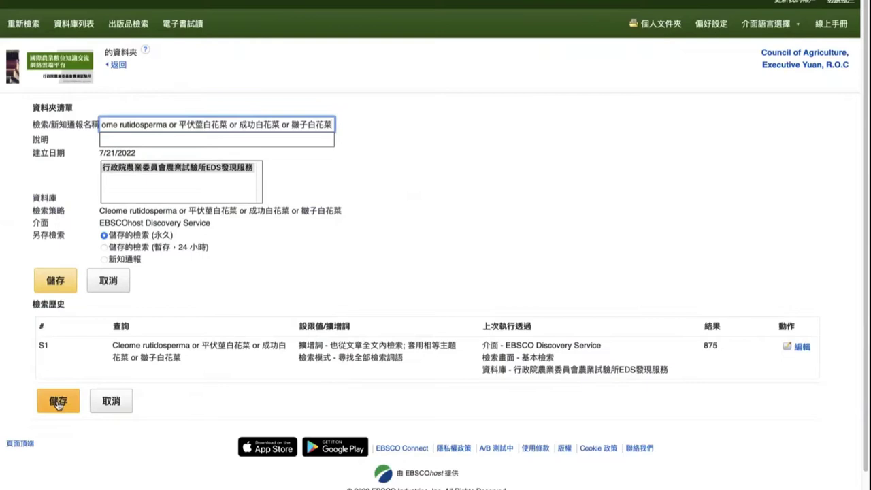
pyautogui.click(58, 403)
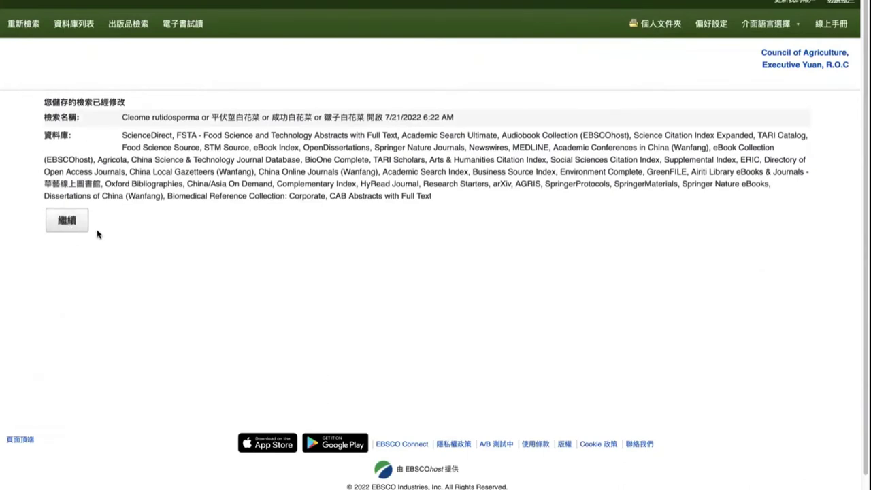
pyautogui.click(66, 221)
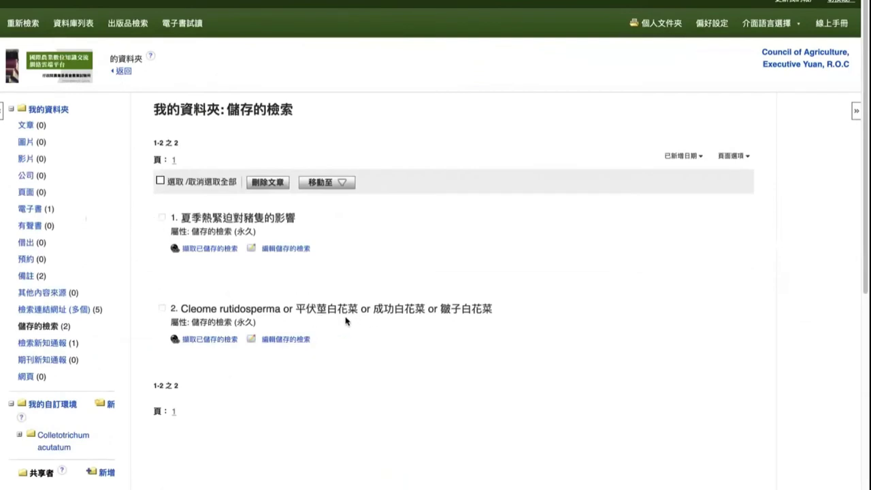
# Step: Review the two saved searches: 夏季熱緊迫對豬隻的影響 and the Cleome rutidosperma query
pyautogui.scroll(-1, 354, 259)
pyautogui.scroll(1, 375, 231)
pyautogui.moveTo(185, 216); pyautogui.dragTo(303, 217)
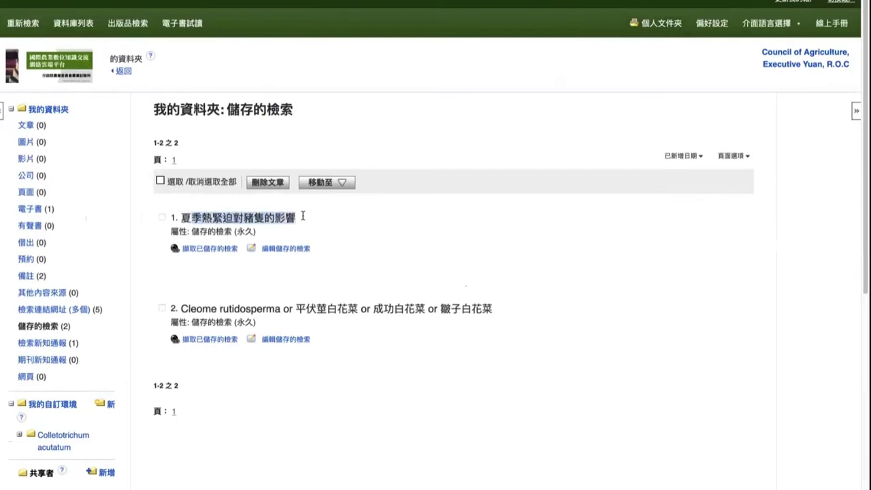
pyautogui.click(280, 217)
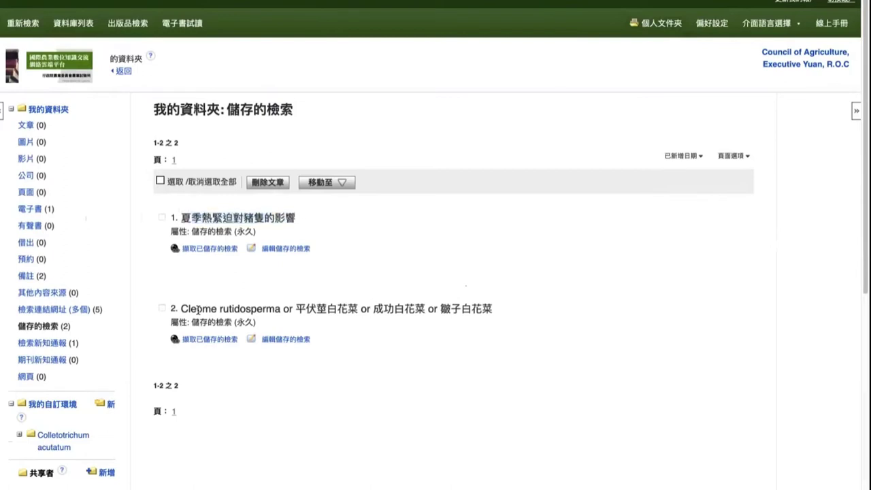
pyautogui.moveTo(197, 310); pyautogui.dragTo(488, 308)
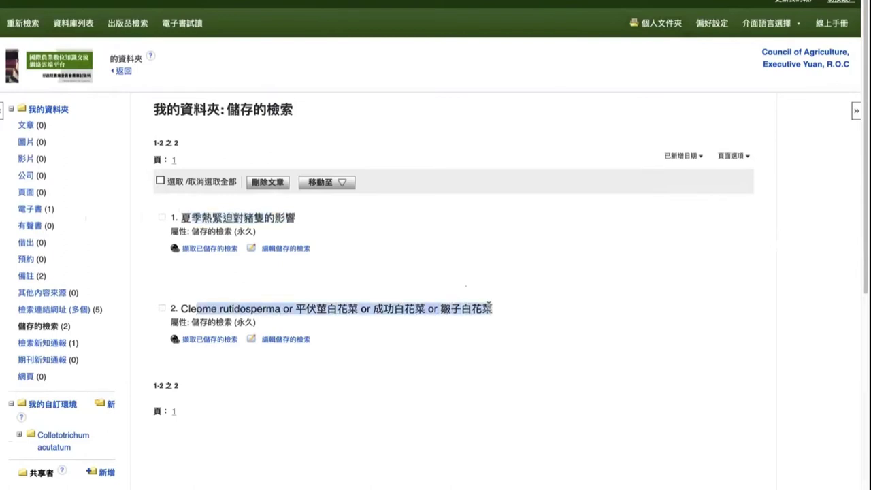
pyautogui.click(476, 308)
pyautogui.scroll(-1, 368, 313)
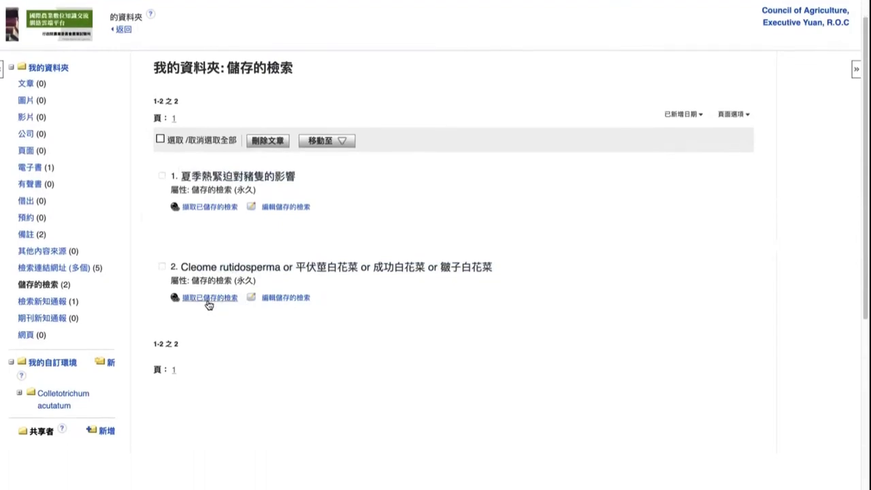
pyautogui.scroll(1, 224, 239)
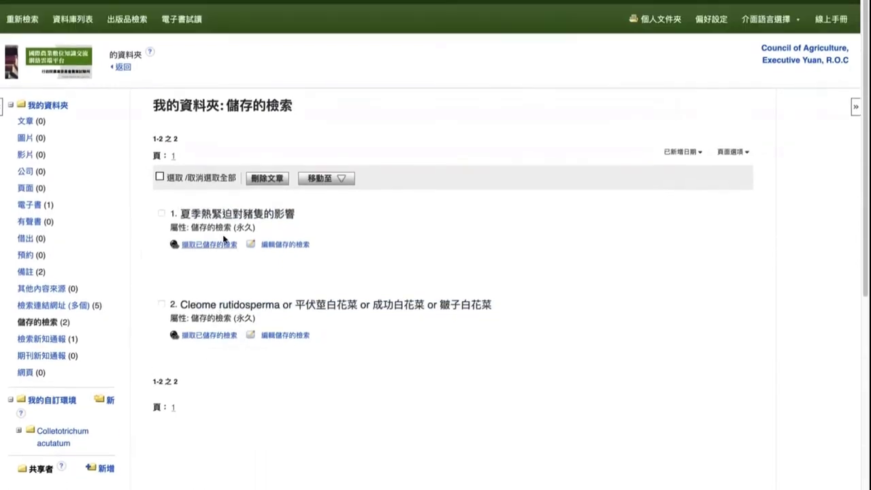
pyautogui.moveTo(192, 214); pyautogui.dragTo(244, 214)
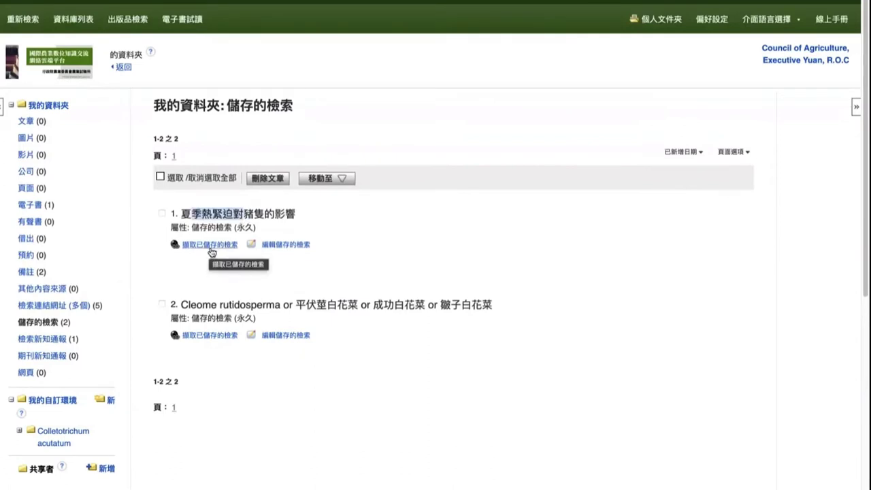
# Step: Retrieve the saved heat stress, pigs and effect search as S2 and review its 179,572 results
pyautogui.click(211, 246)
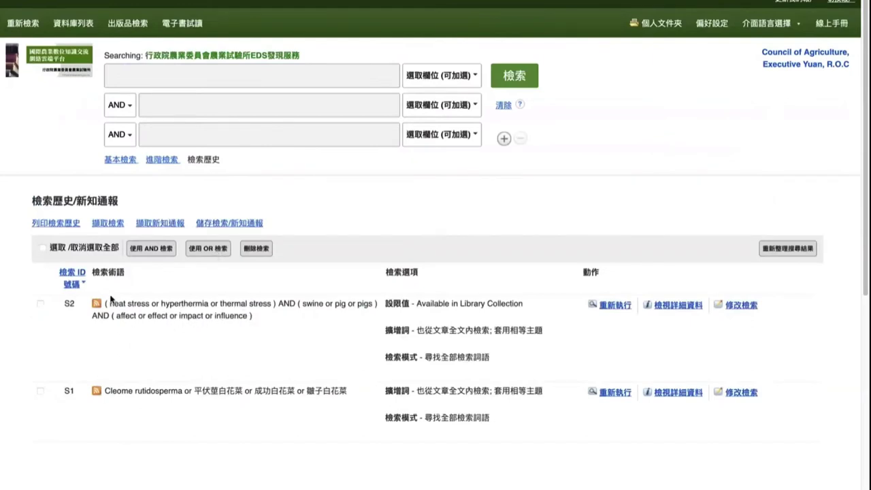
pyautogui.moveTo(109, 303); pyautogui.dragTo(260, 315)
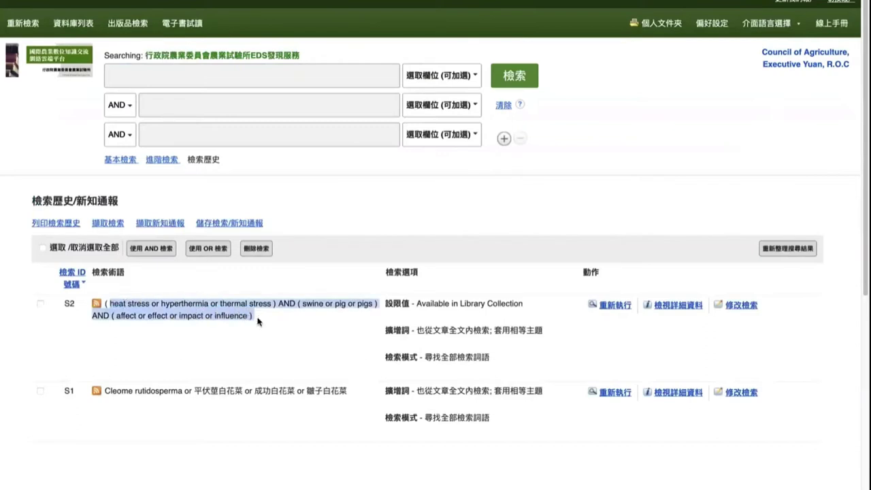
pyautogui.click(259, 320)
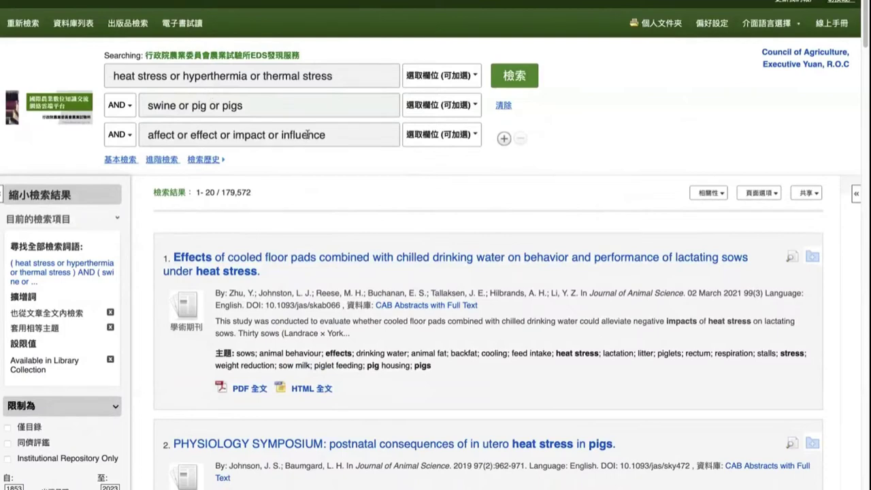
pyautogui.scroll(-1, 325, 190)
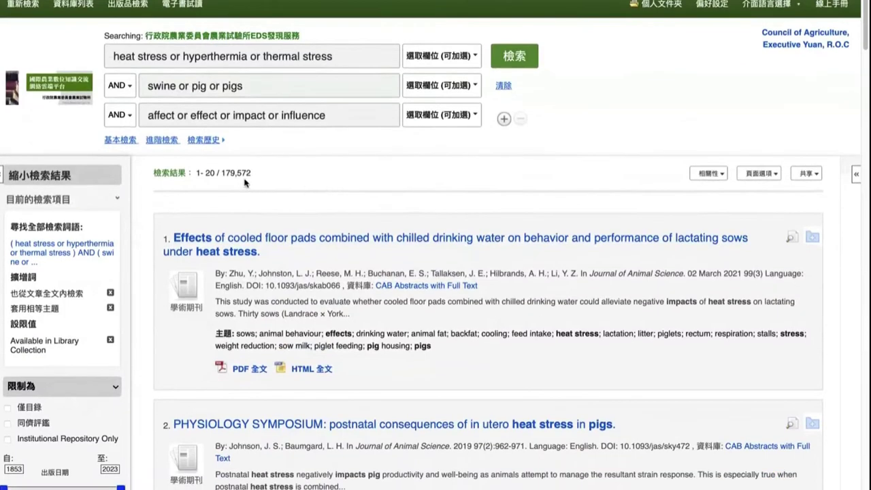
pyautogui.scroll(1, 235, 177)
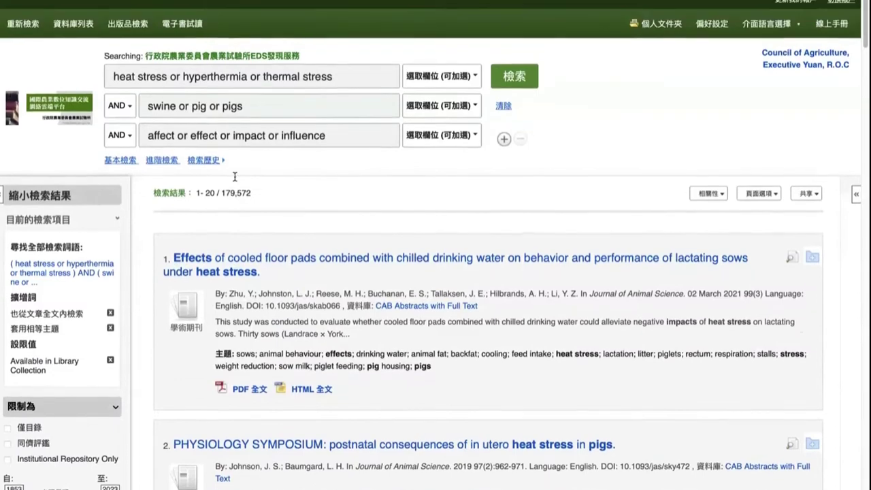
# Step: Open the personal folder's saved searches, then the search alerts list with the monthly Cleome rutidosperma alert
pyautogui.click(668, 30)
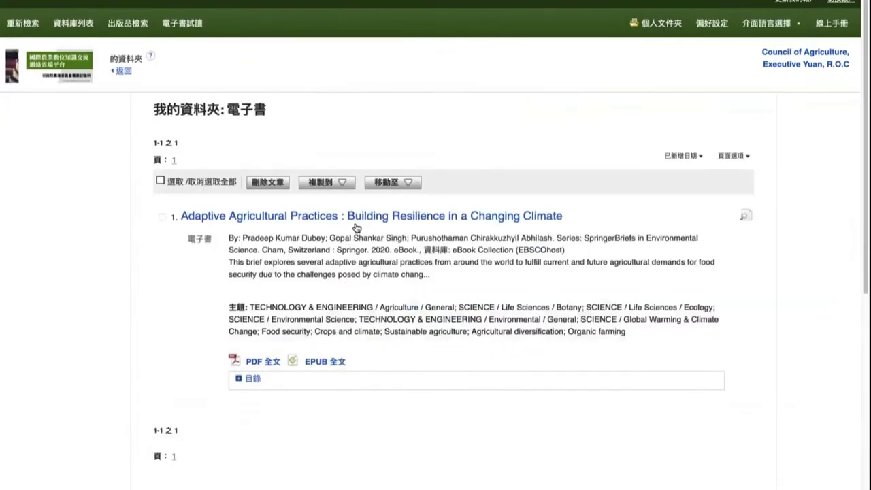
pyautogui.scroll(-1, 271, 272)
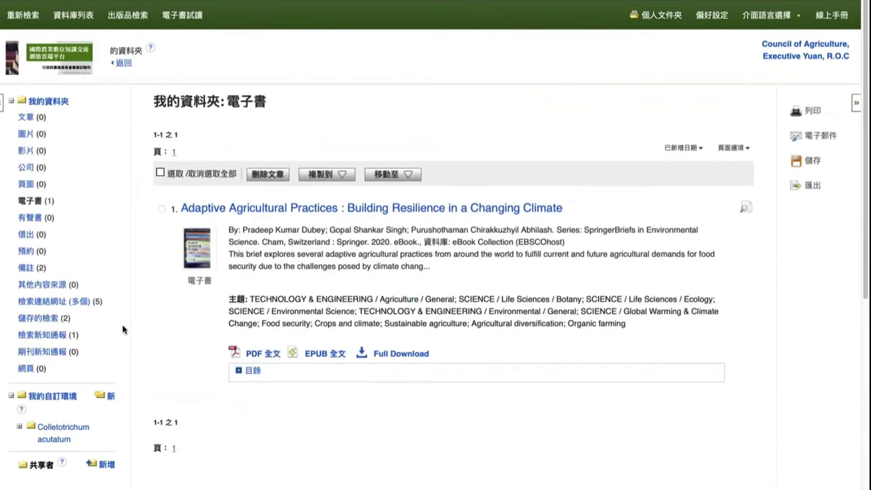
pyautogui.click(41, 319)
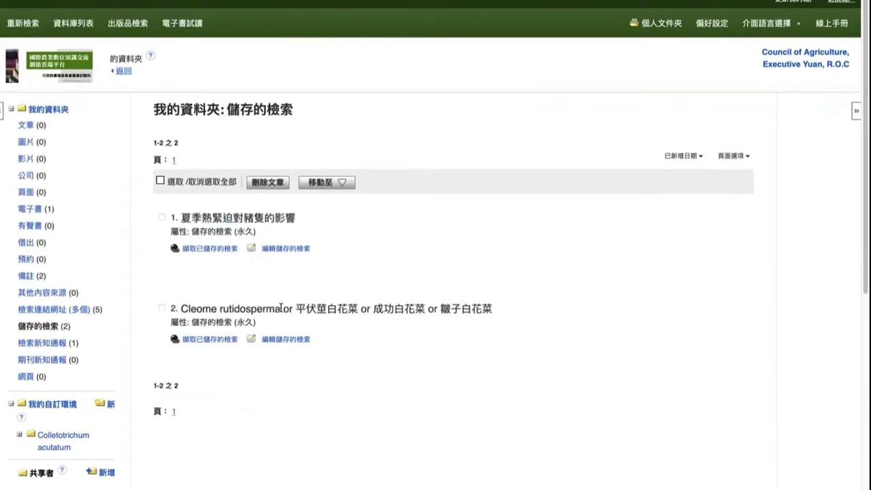
pyautogui.click(51, 348)
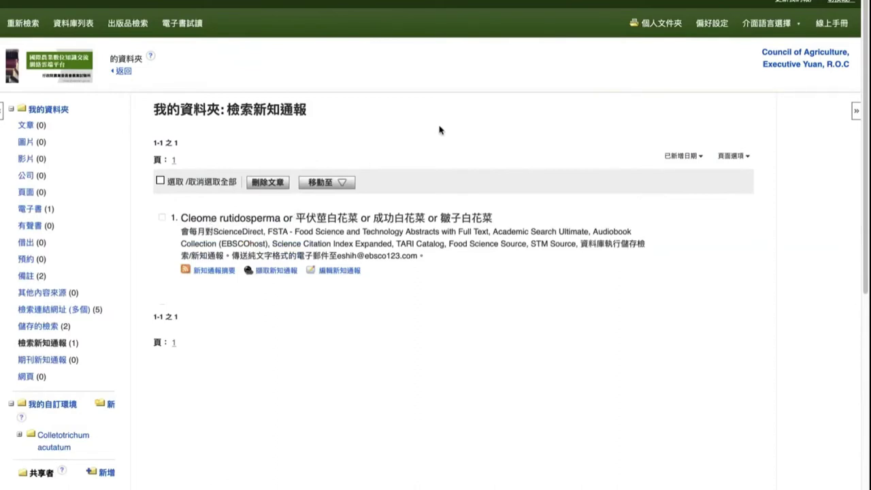
pyautogui.click(160, 181)
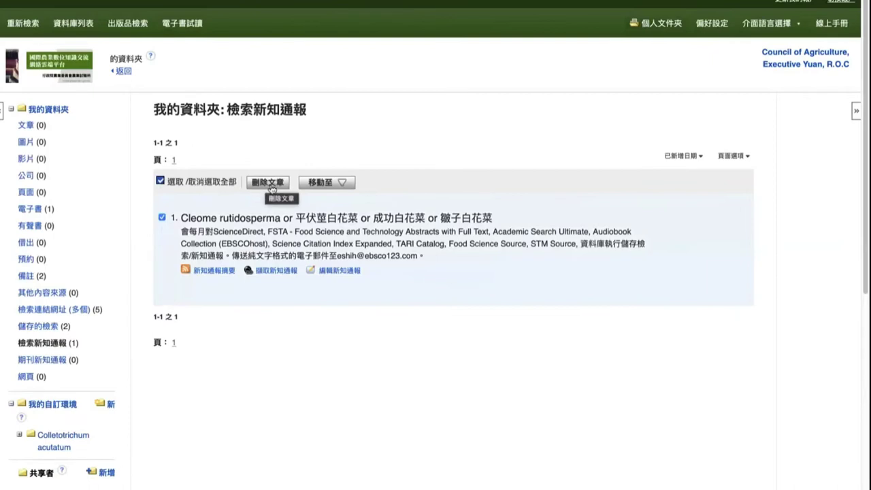
pyautogui.click(160, 181)
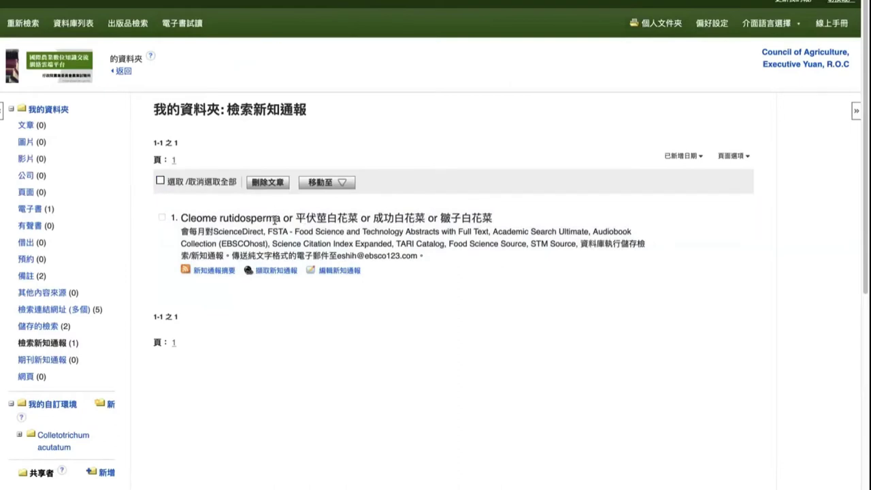
pyautogui.click(333, 276)
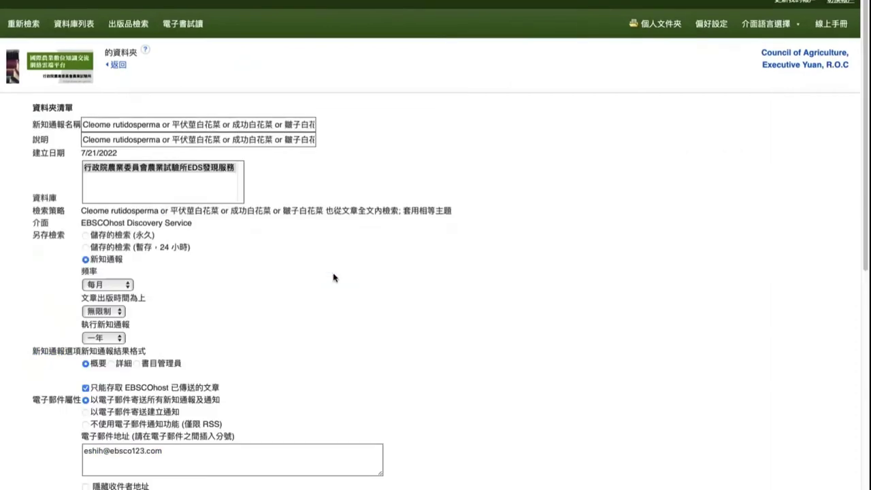
pyautogui.scroll(-7, 160, 270)
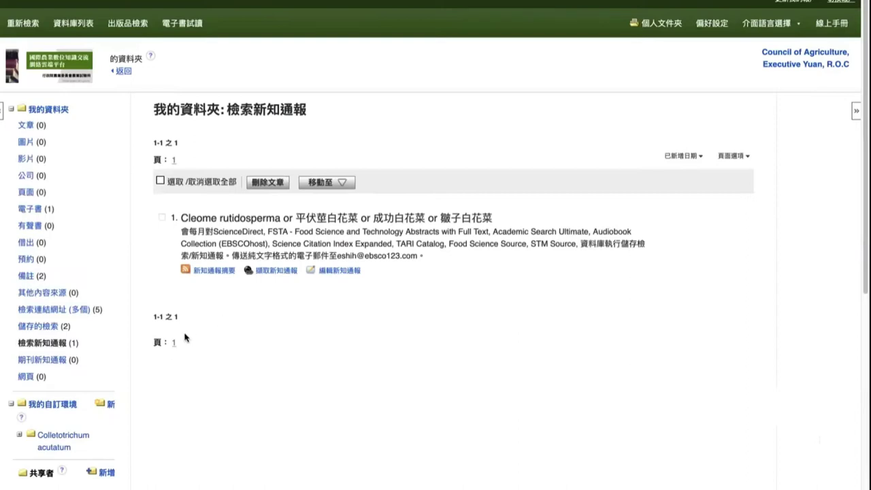
pyautogui.click(68, 315)
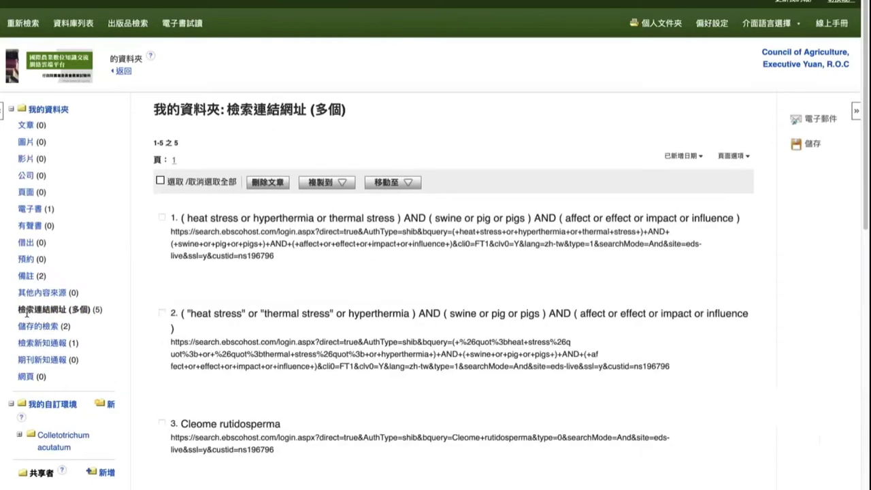
pyautogui.moveTo(21, 310); pyautogui.dragTo(97, 312)
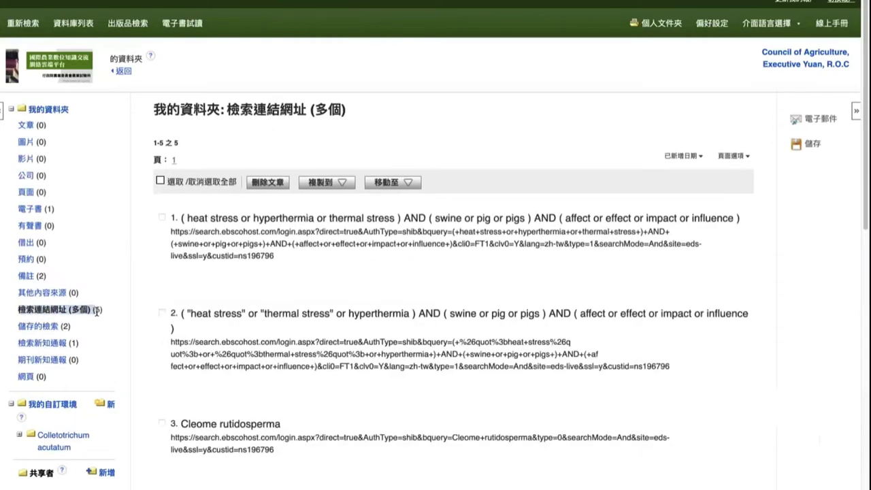
pyautogui.scroll(-2, 303, 304)
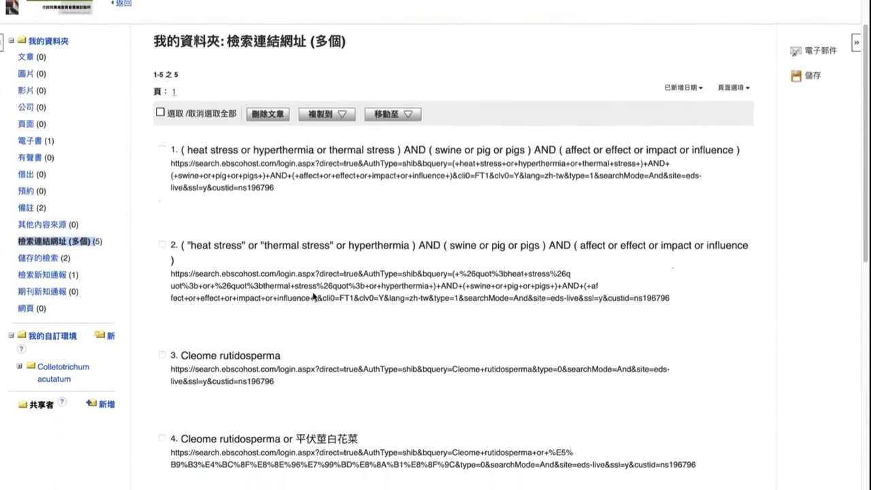
pyautogui.scroll(-1, 313, 297)
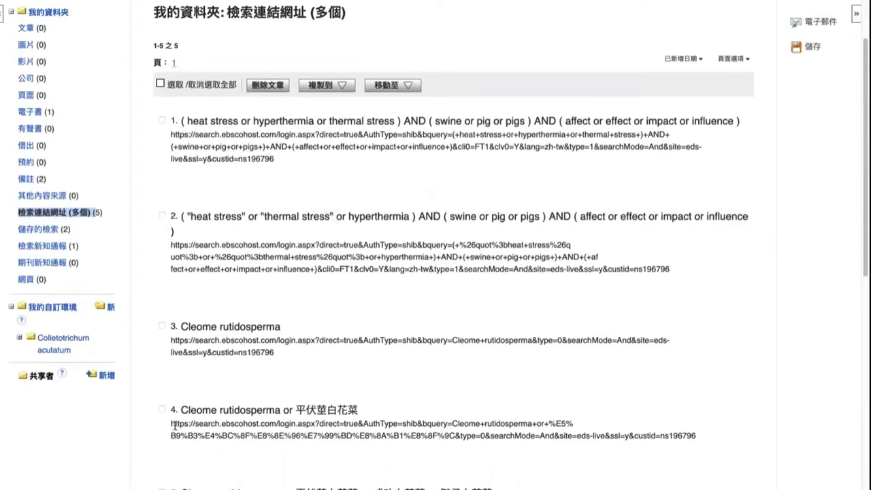
pyautogui.moveTo(171, 422); pyautogui.dragTo(714, 445)
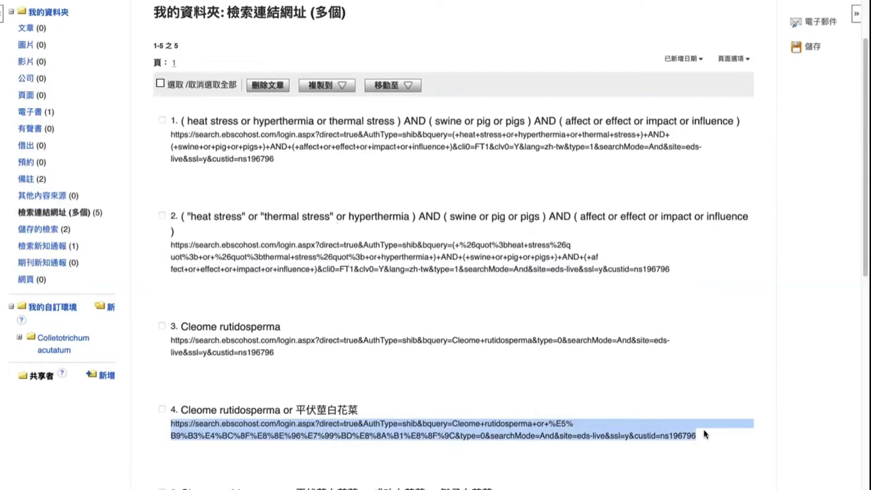
pyautogui.moveTo(181, 408); pyautogui.dragTo(363, 410)
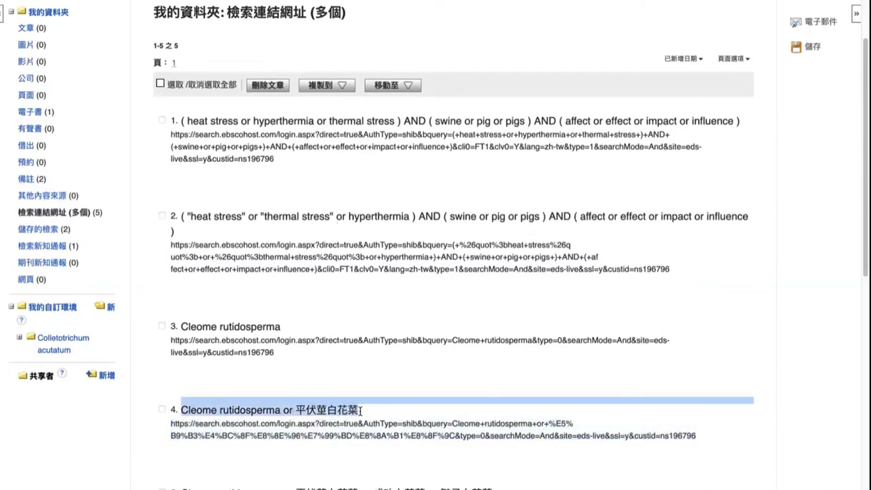
pyautogui.click(271, 142)
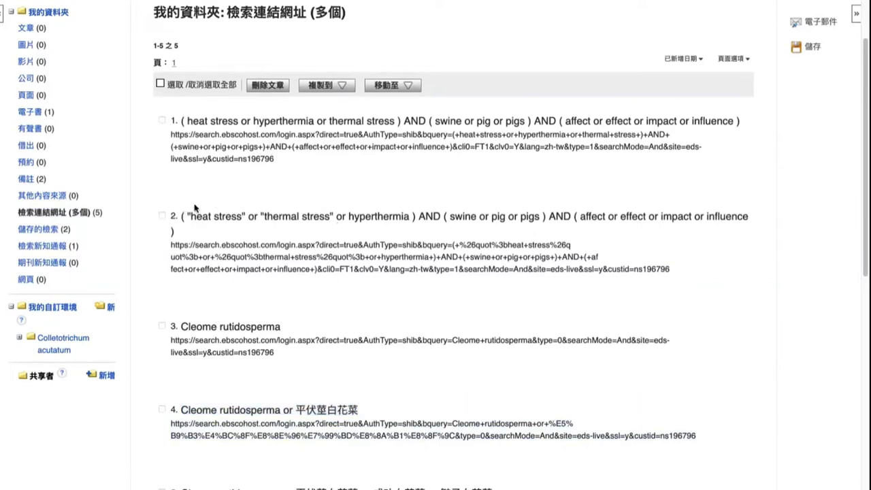
pyautogui.scroll(3, 96, 233)
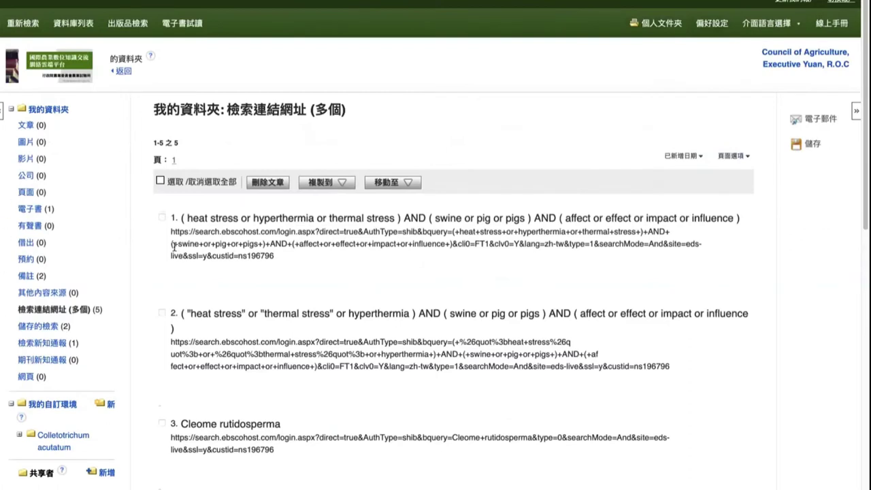
# Step: Go back and rerun search S1 from the history to list its 875 Cleome rutidosperma results
pyautogui.click(124, 73)
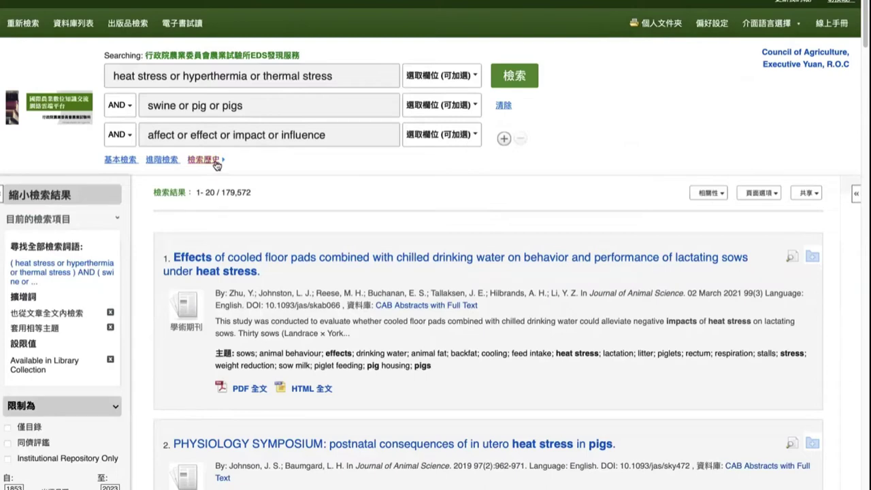
pyautogui.click(215, 165)
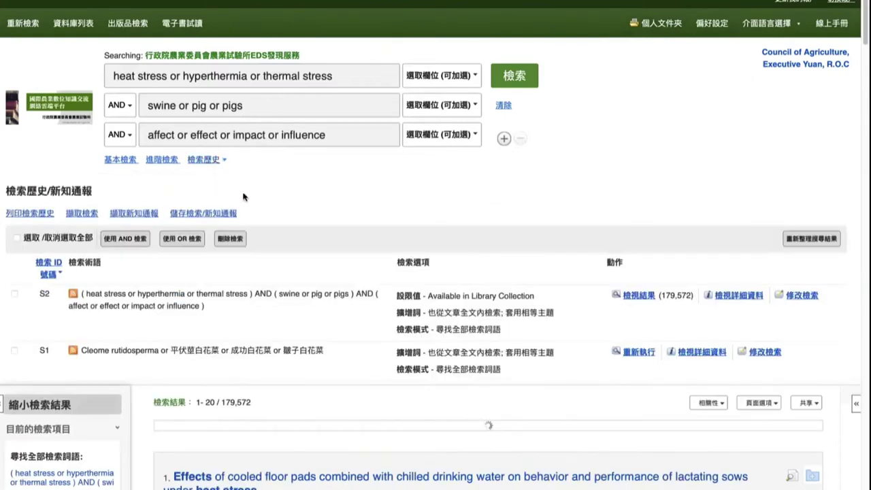
pyautogui.click(644, 355)
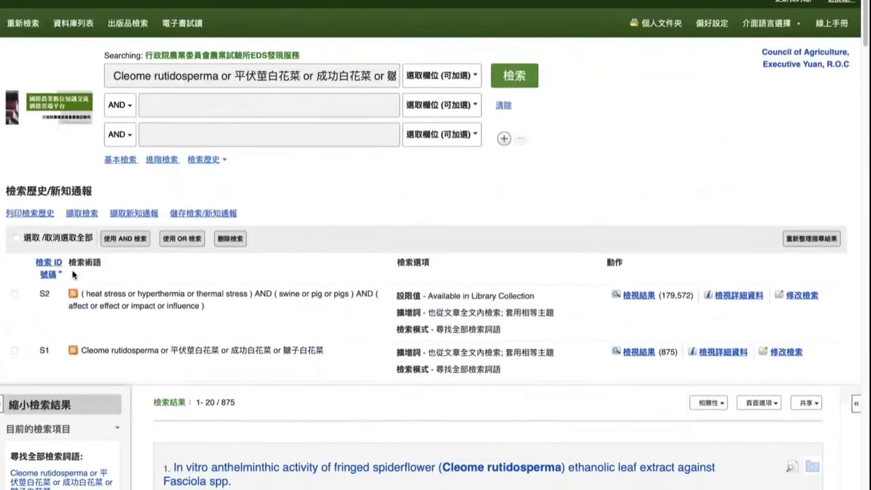
pyautogui.click(207, 164)
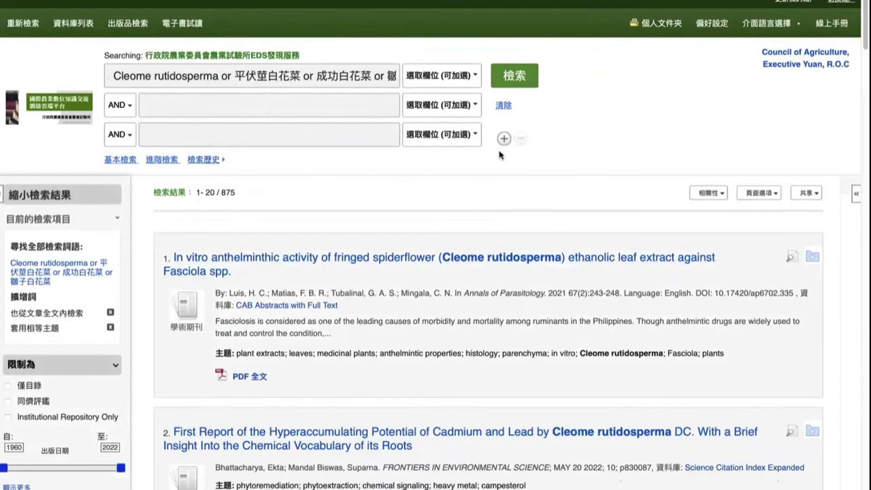
pyautogui.click(806, 193)
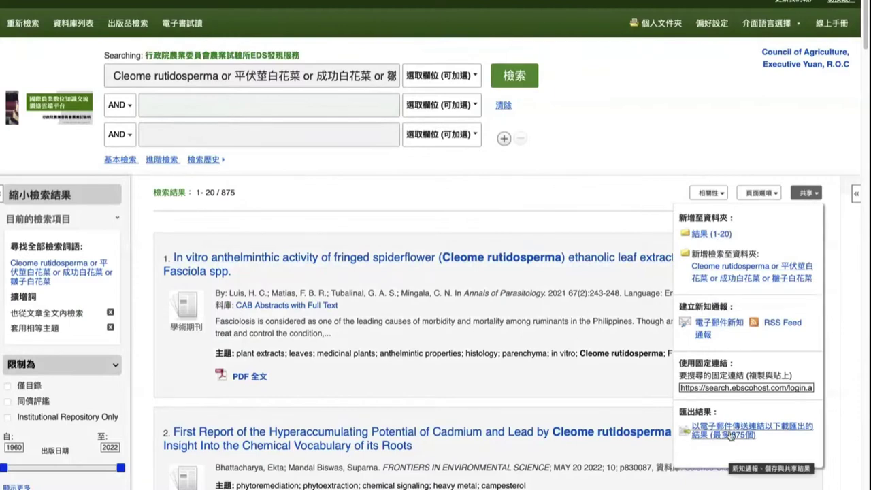
pyautogui.scroll(-1, 623, 222)
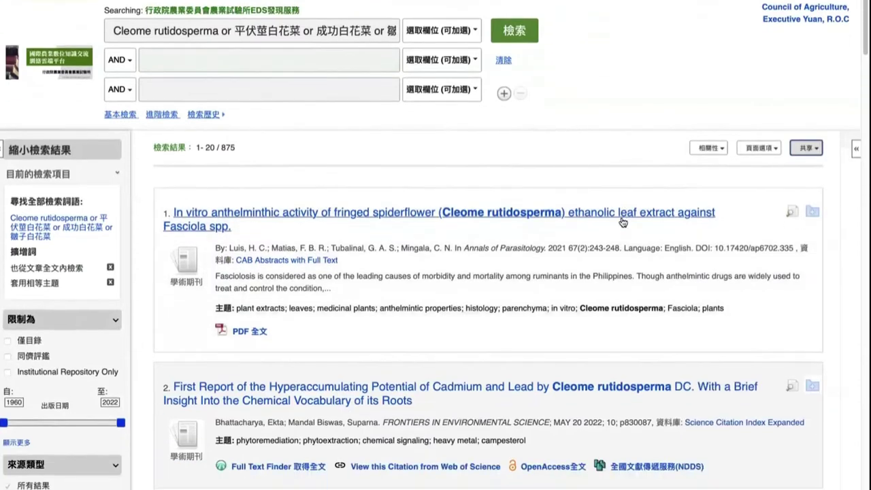
pyautogui.scroll(-1, 623, 222)
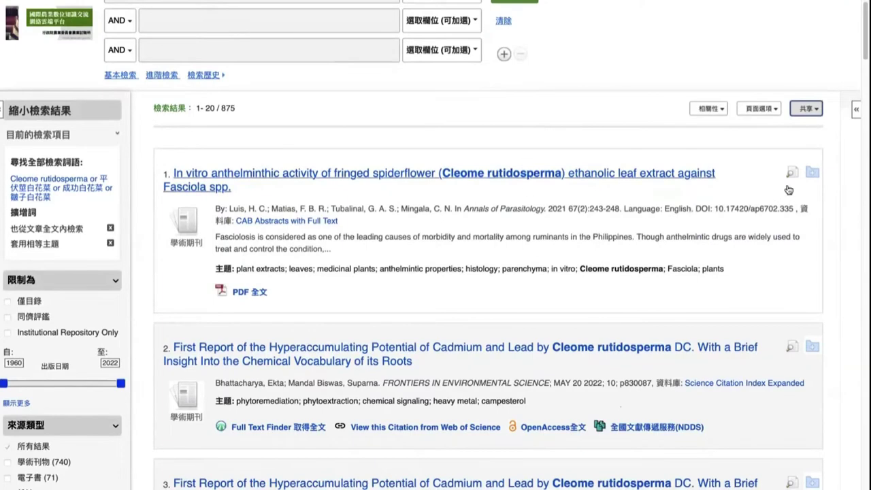
pyautogui.moveTo(791, 176)
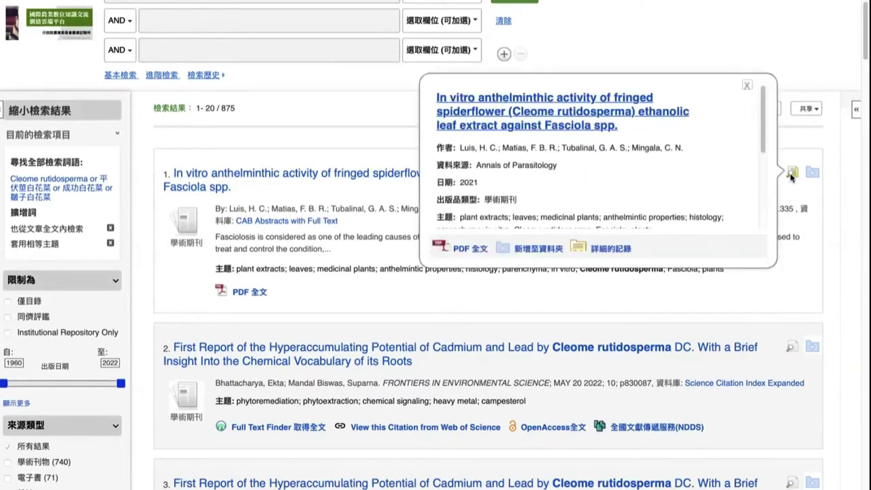
pyautogui.scroll(-2, 792, 175)
pyautogui.scroll(-3, 783, 123)
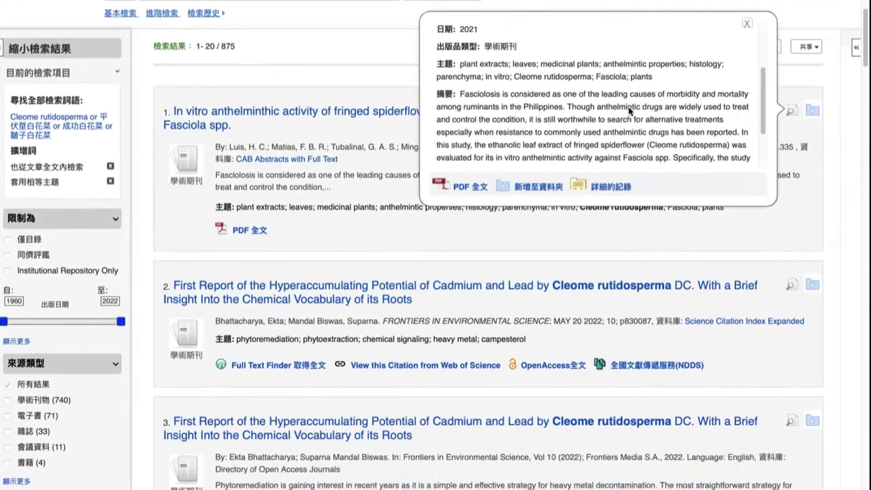
pyautogui.moveTo(818, 117)
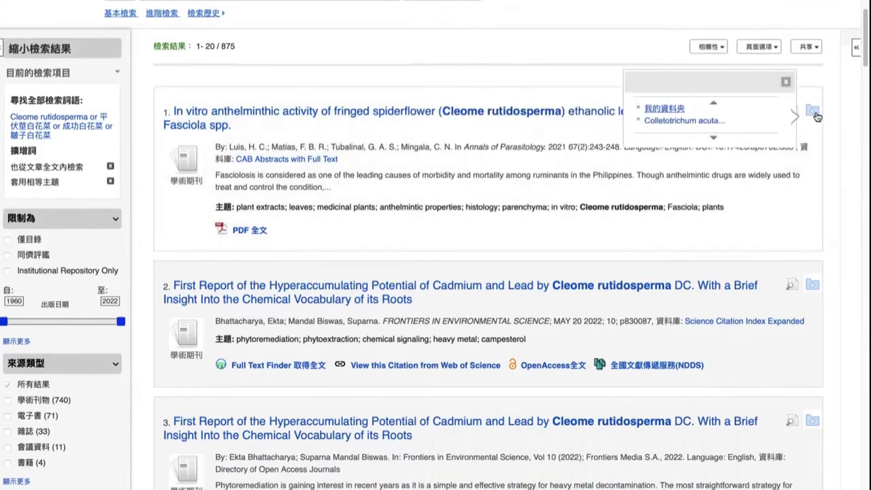
pyautogui.scroll(3, 803, 129)
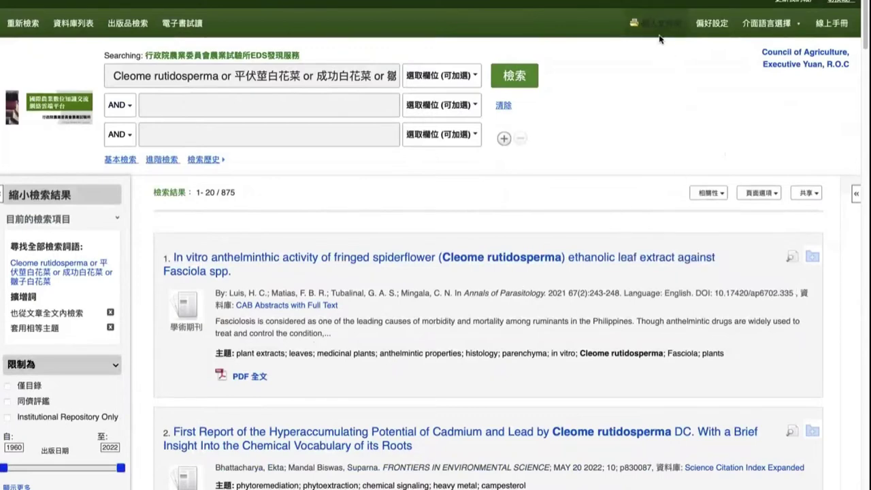
# Step: Review the personal folder's e-book Adaptive Agricultural Practices and find the Colletotrichum acutatum folder
pyautogui.scroll(-3, 181, 316)
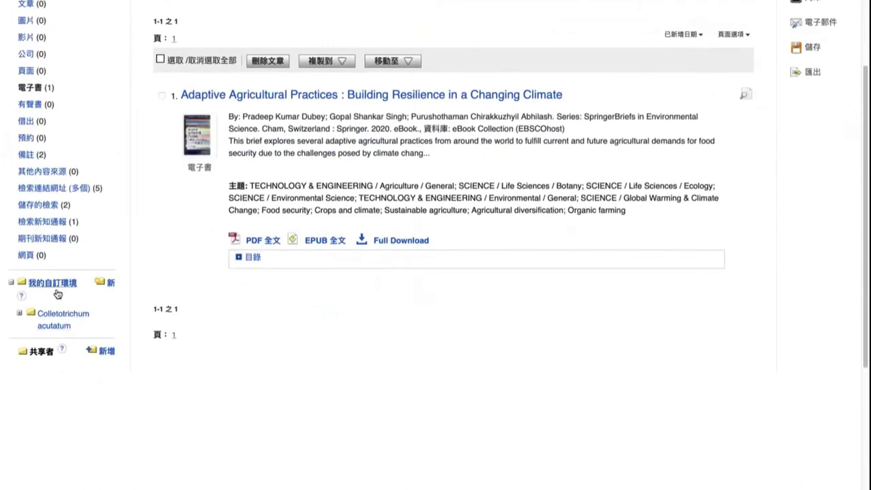
pyautogui.scroll(3, 55, 291)
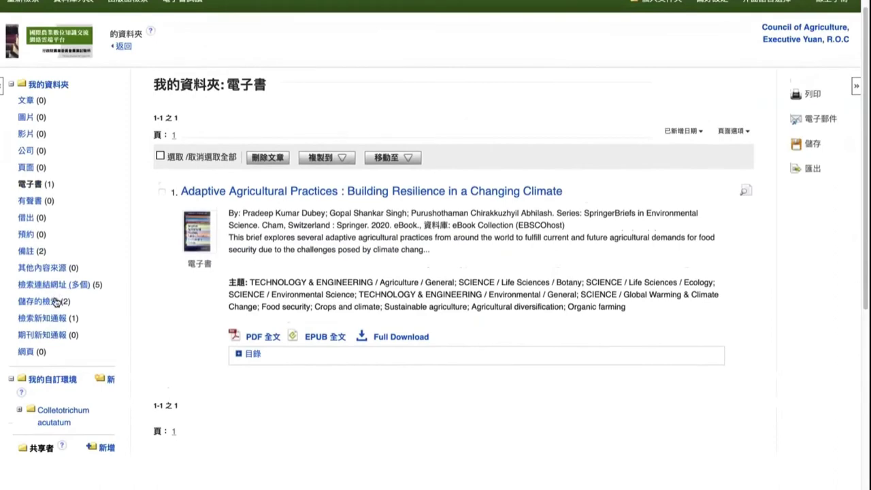
pyautogui.scroll(-2, 57, 303)
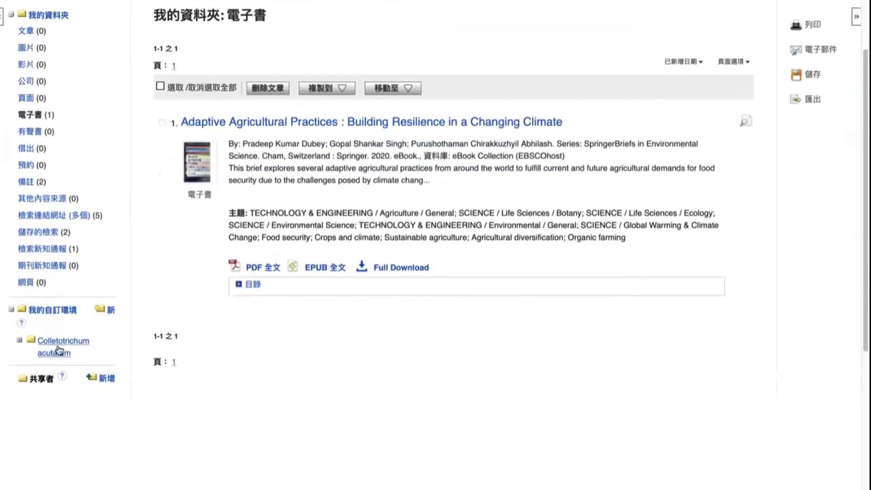
pyautogui.scroll(2, 49, 348)
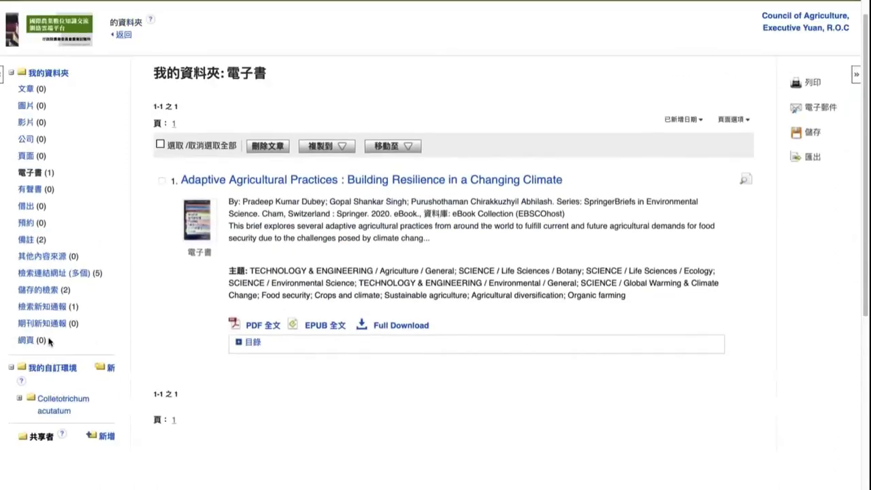
pyautogui.doubleClick(29, 86)
pyautogui.moveTo(29, 86); pyautogui.dragTo(43, 83)
pyautogui.scroll(-3, 77, 318)
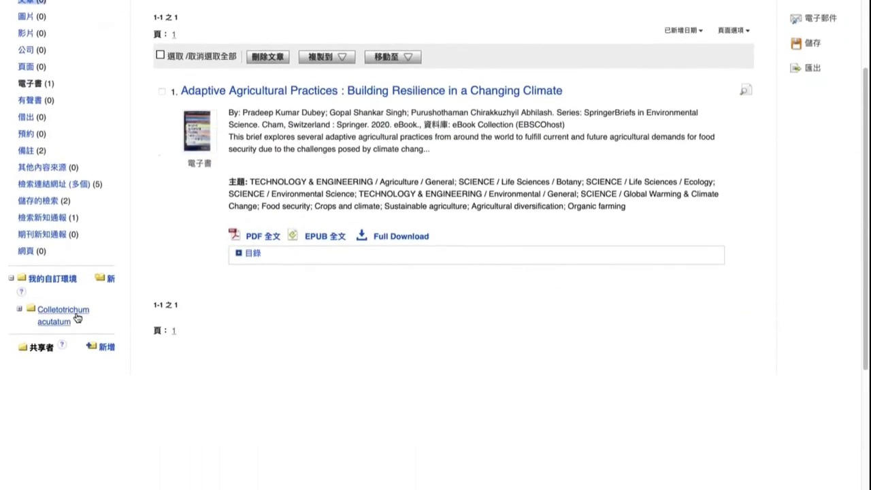
pyautogui.moveTo(77, 317)
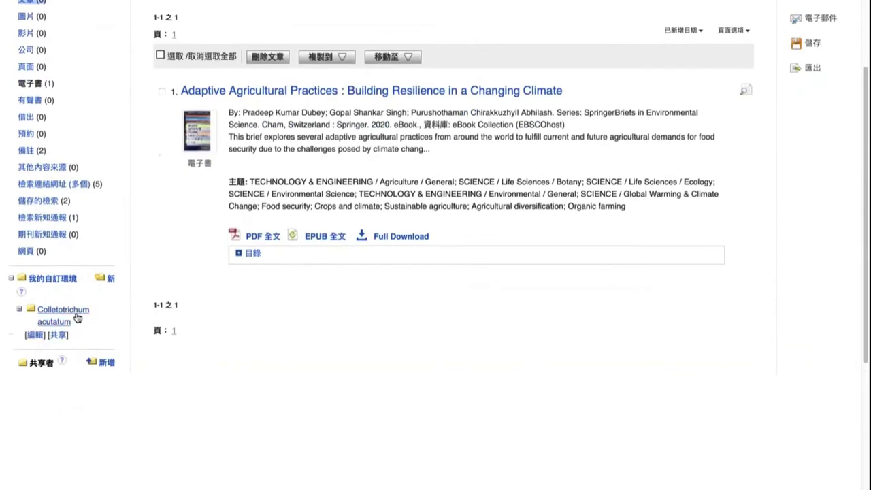
# Step: Delete the Colletotrichum acutatum folder, confirm with OK, and return to the 875 Cleome rutidosperma results
pyautogui.click(35, 336)
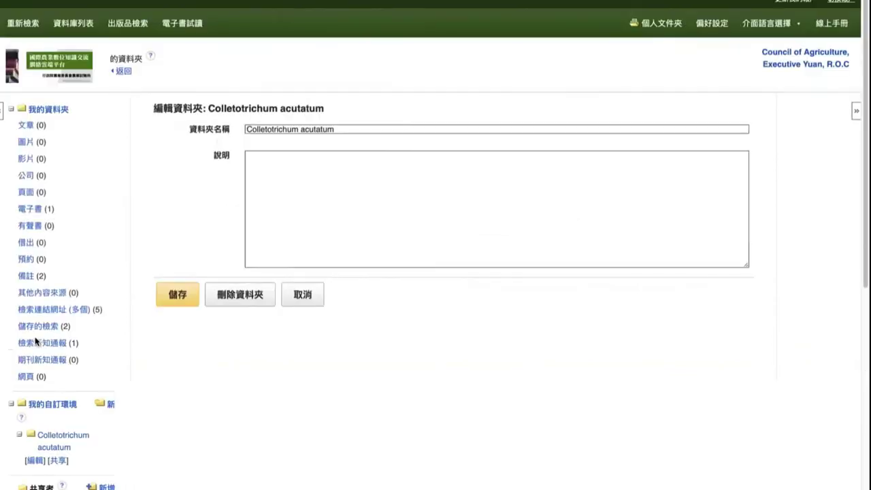
pyautogui.click(254, 300)
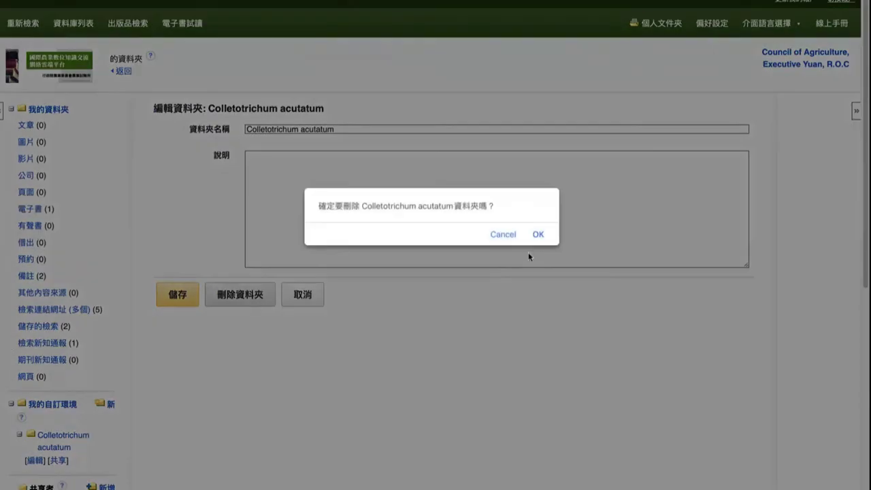
pyautogui.click(537, 235)
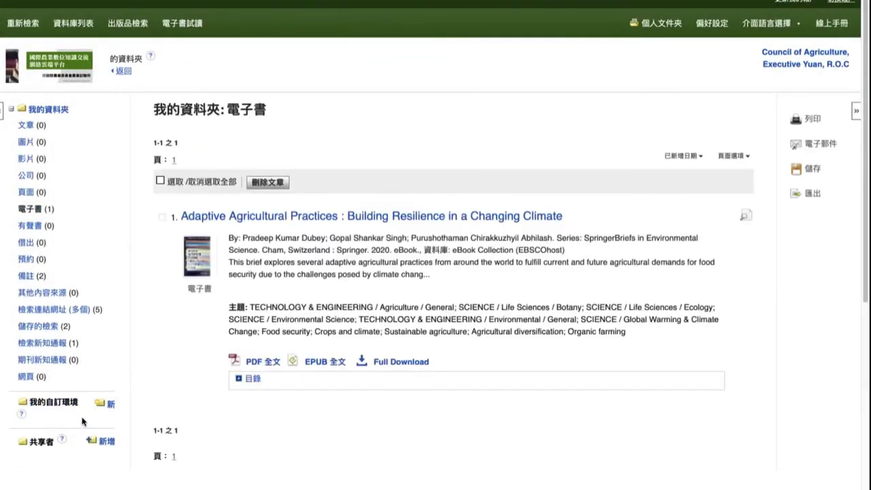
pyautogui.click(127, 73)
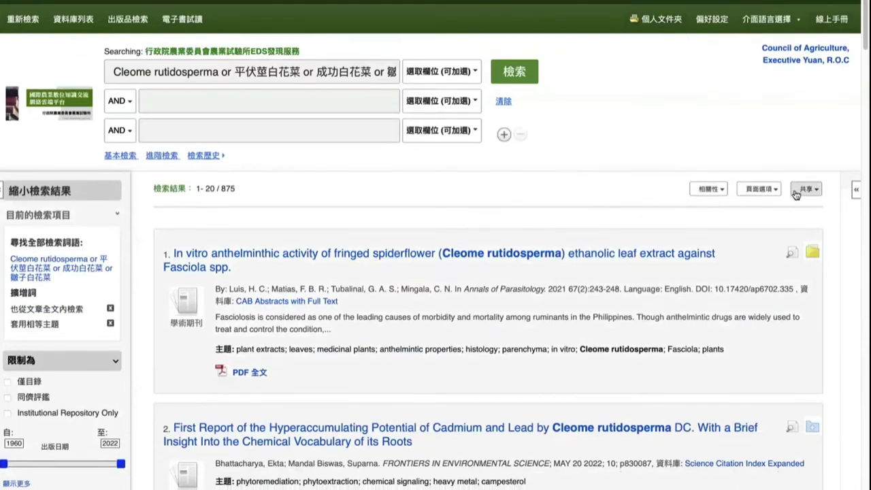
# Step: Add the next results, including the diabetic Wistar rat andrology and bioherbicidal extracts studies, to the folder
pyautogui.scroll(-3, 817, 205)
pyautogui.click(814, 318)
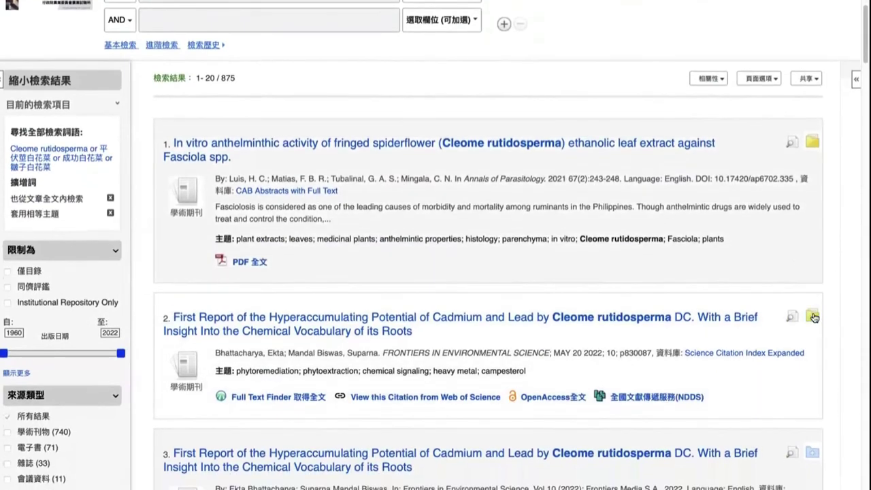
pyautogui.scroll(-3, 817, 319)
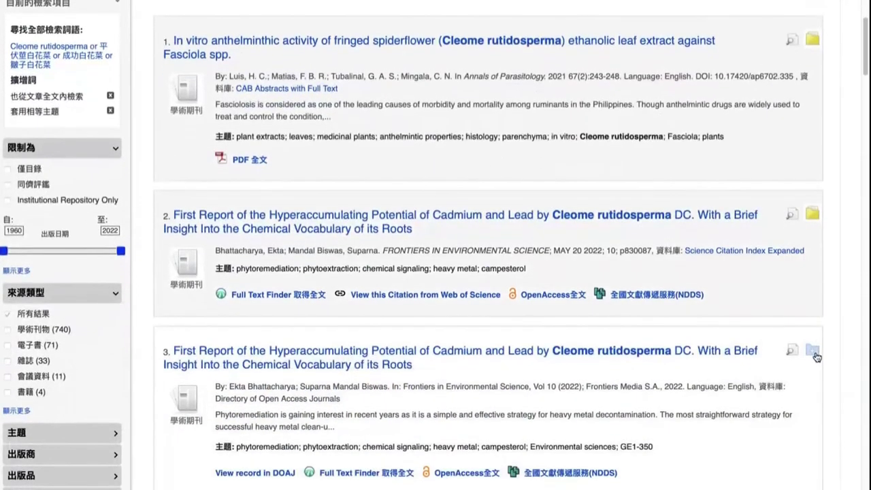
pyautogui.click(814, 352)
pyautogui.scroll(-5, 819, 331)
pyautogui.click(813, 316)
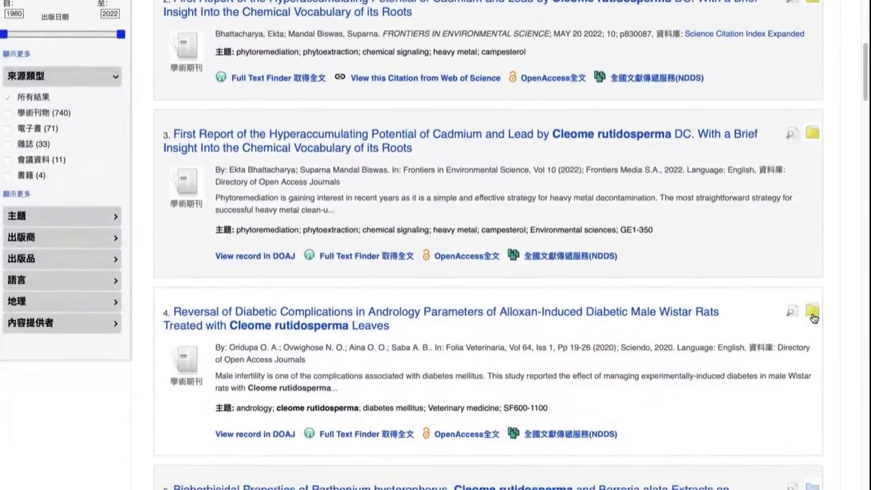
pyautogui.scroll(-4, 814, 318)
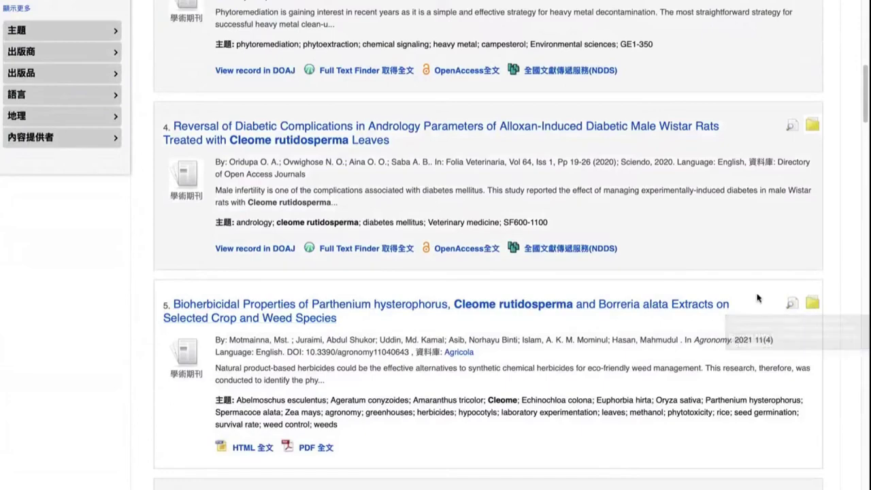
pyautogui.scroll(5, 761, 298)
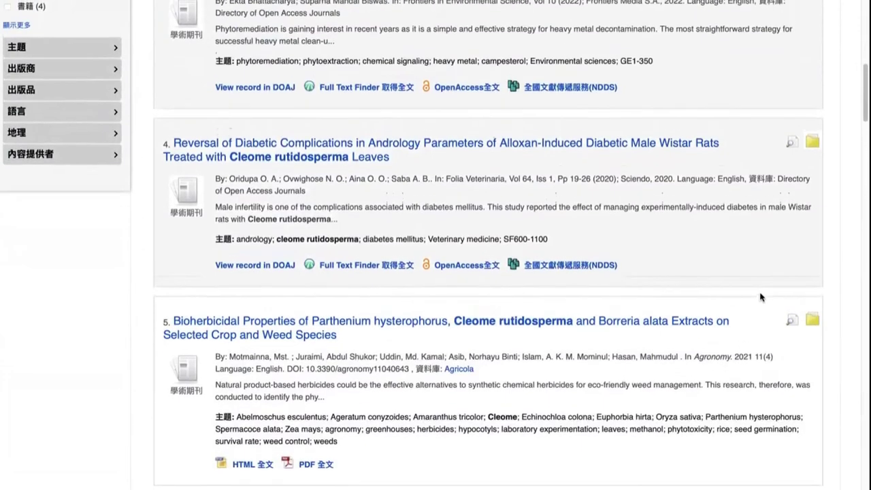
pyautogui.scroll(10, 761, 298)
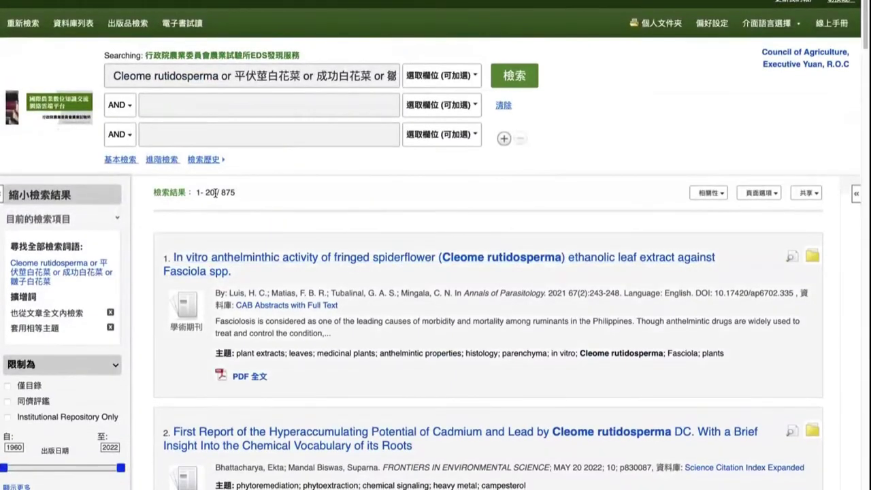
# Step: Add results 1–20 of the 875 Cleome rutidosperma hits to the folder through the Share menu
pyautogui.moveTo(215, 193); pyautogui.dragTo(199, 192)
pyautogui.click(810, 196)
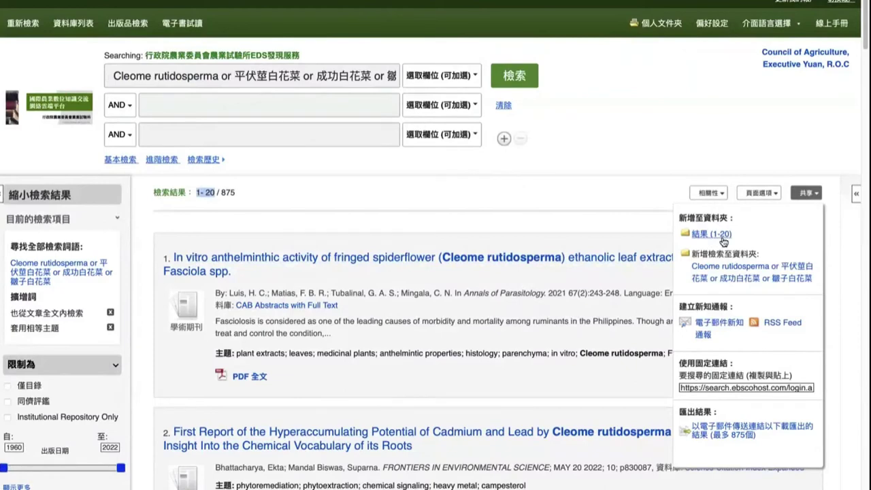
pyautogui.click(711, 234)
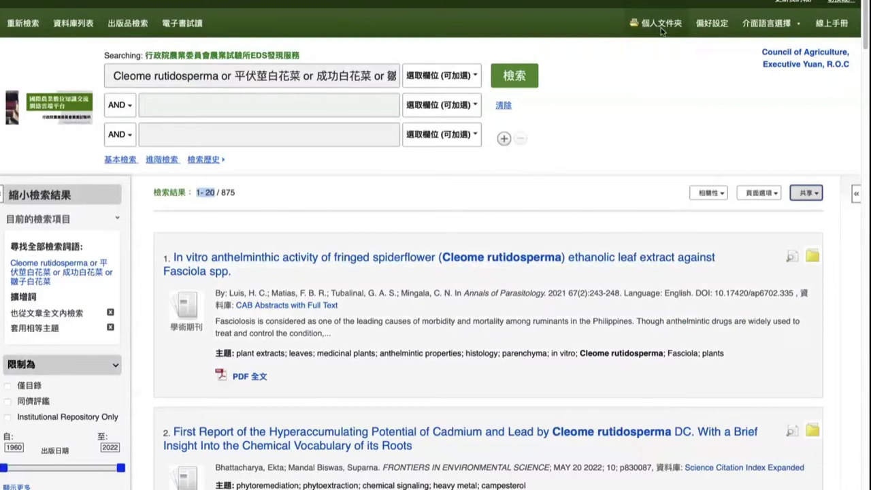
pyautogui.click(221, 194)
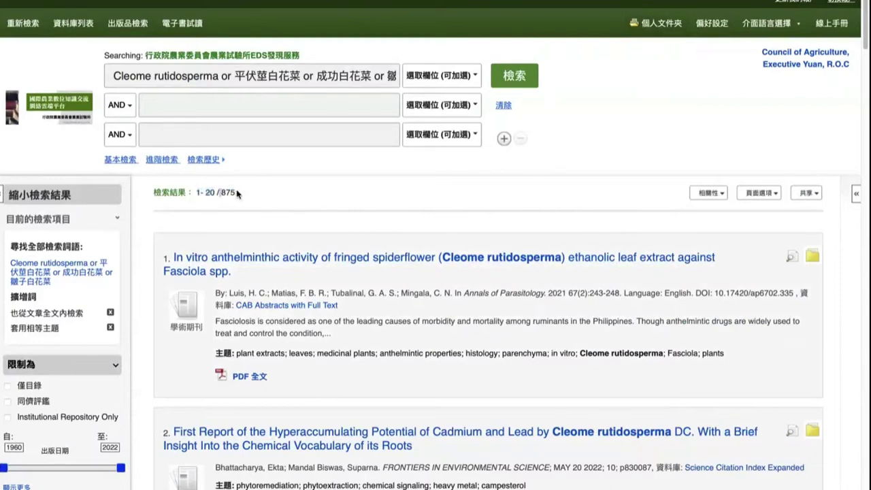
pyautogui.moveTo(239, 194); pyautogui.dragTo(195, 193)
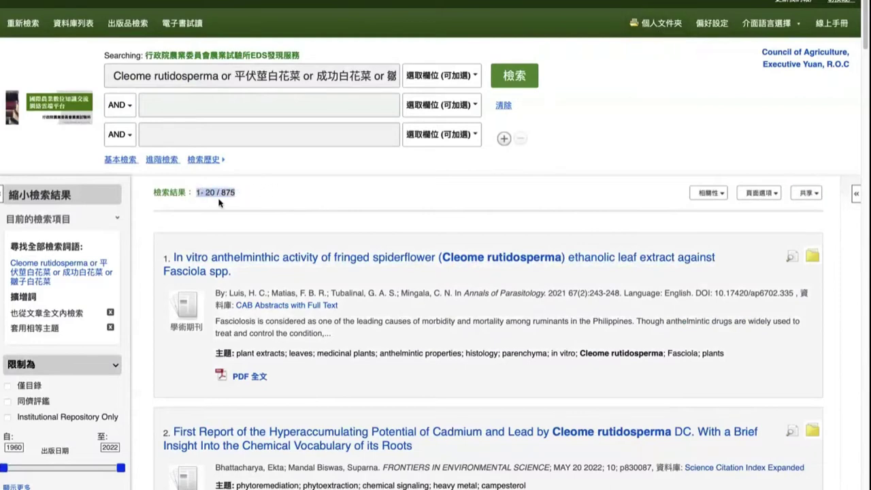
pyautogui.click(227, 192)
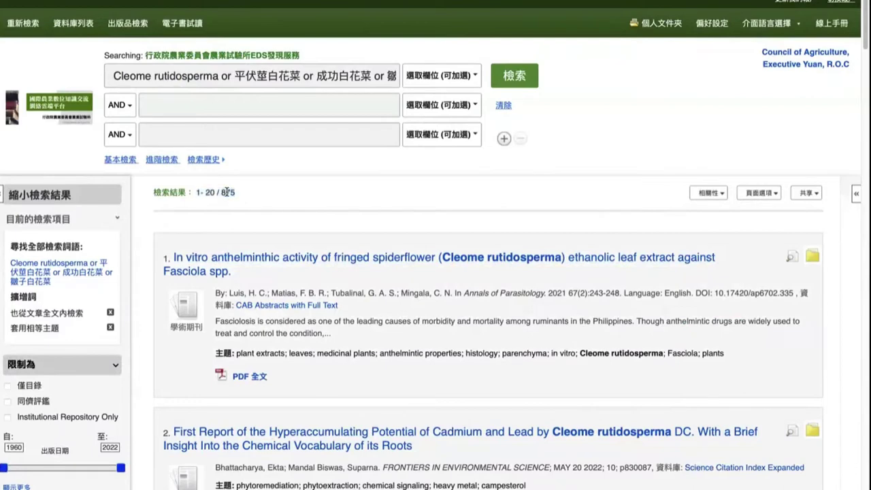
pyautogui.click(767, 198)
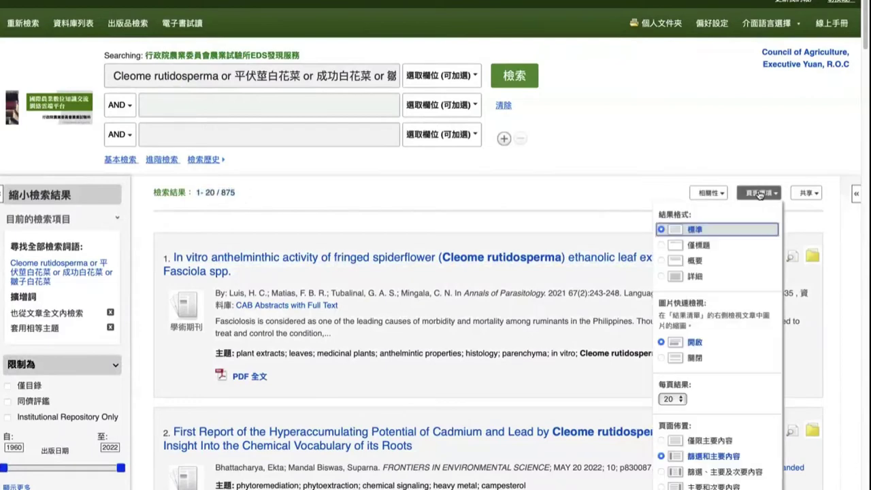
# Step: Show 50 results per page
pyautogui.scroll(-1, 720, 340)
pyautogui.click(679, 369)
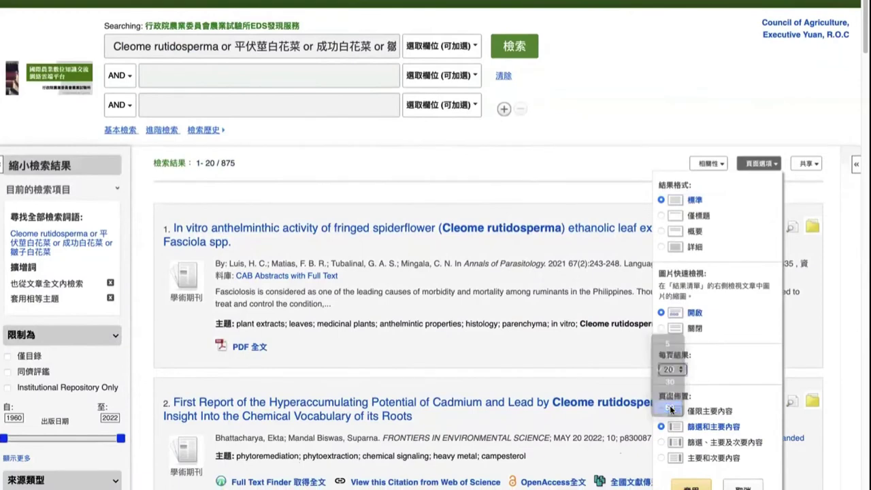
pyautogui.click(670, 416)
pyautogui.scroll(-3, 715, 382)
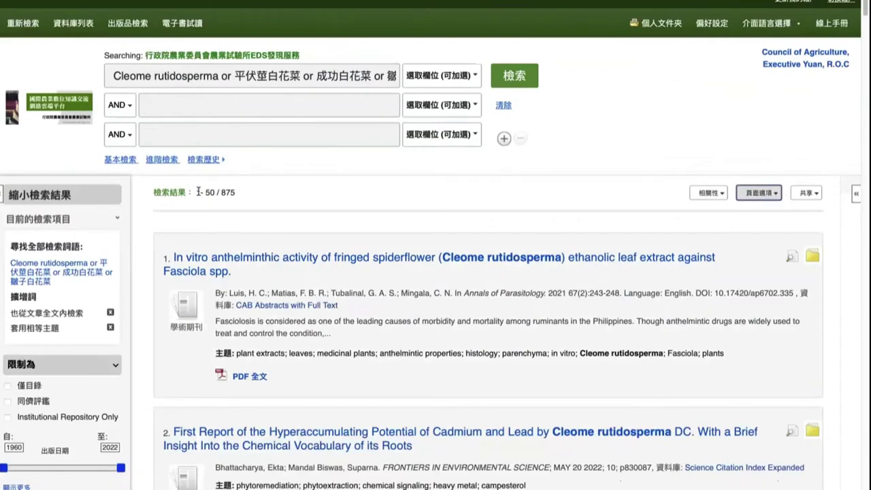
# Step: Add results 1–50 to the folder, then go to page 2 for results 51–100
pyautogui.moveTo(197, 192); pyautogui.dragTo(215, 193)
pyautogui.click(805, 194)
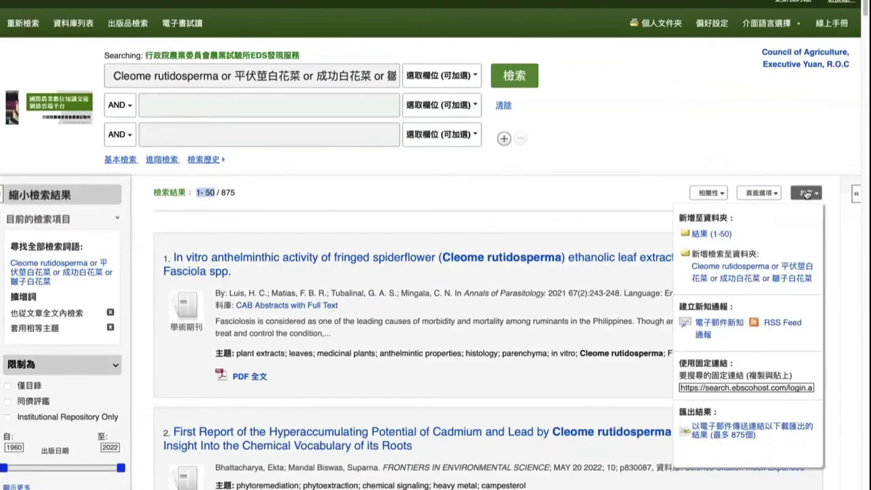
pyautogui.click(713, 236)
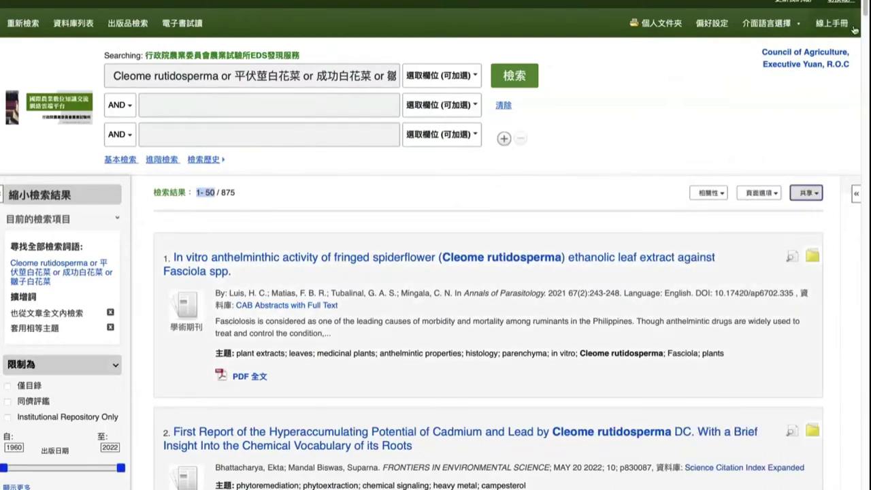
pyautogui.moveTo(866, 10); pyautogui.dragTo(866, 477)
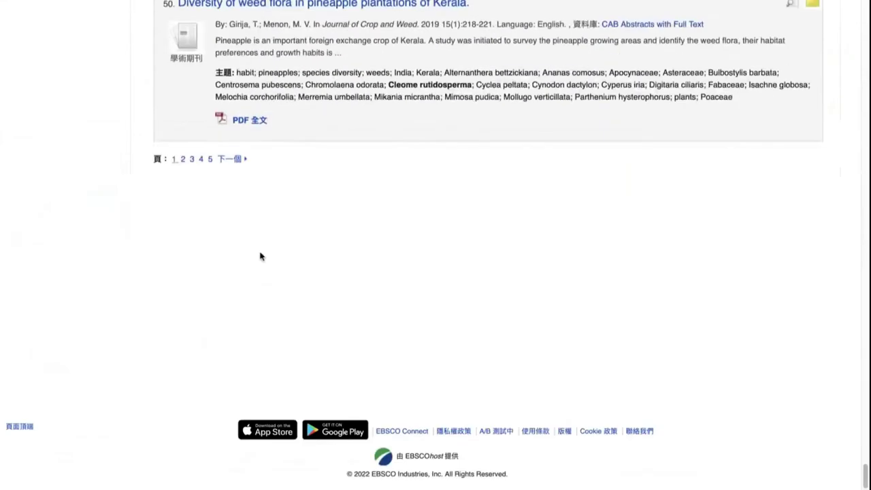
pyautogui.click(182, 162)
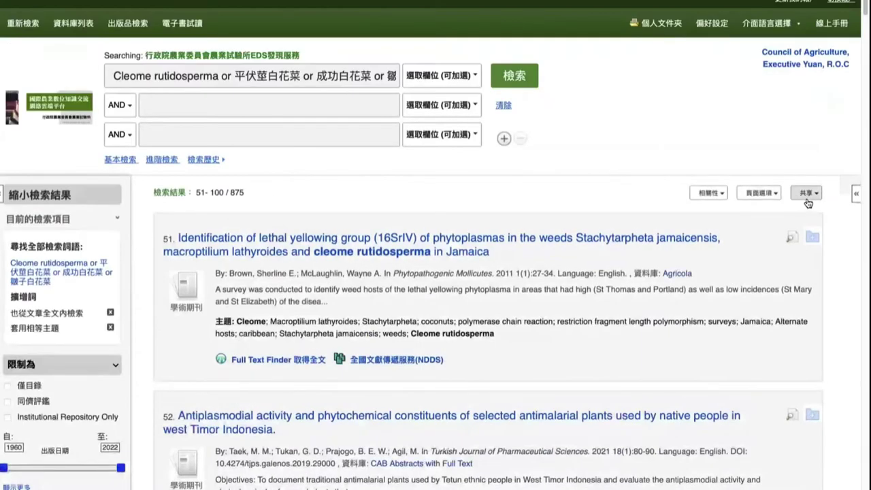
# Step: Add results 51–100 to the folder through the Share menu, bringing the saved total to 100
pyautogui.click(808, 194)
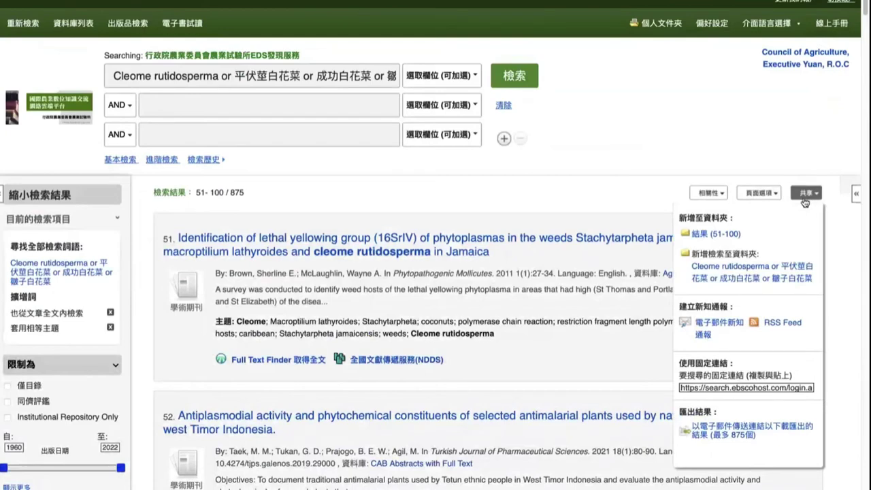
pyautogui.click(728, 238)
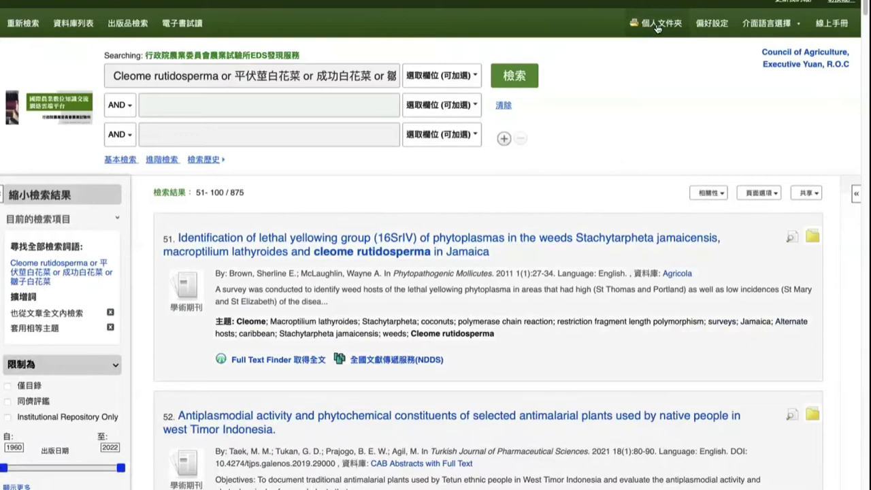
# Step: Open My Folder, which lists 1–50 of 100 saved articles, and locate the custom folders section
pyautogui.click(658, 28)
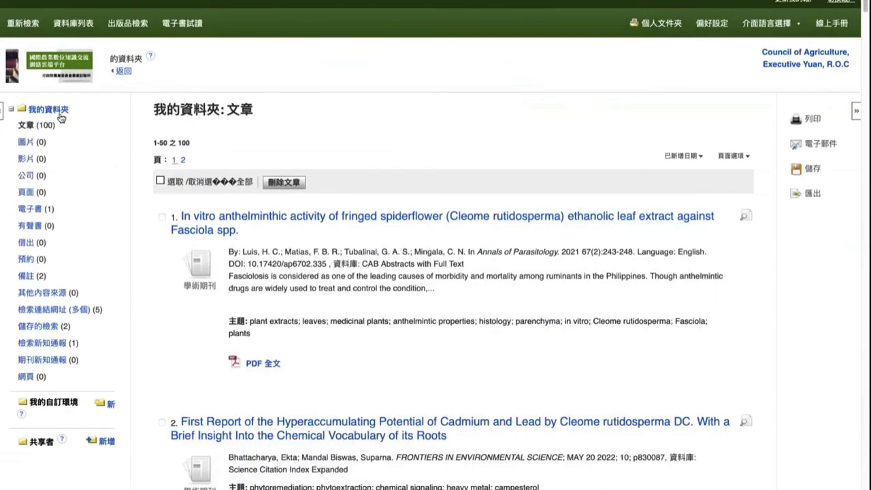
pyautogui.moveTo(19, 127); pyautogui.dragTo(60, 128)
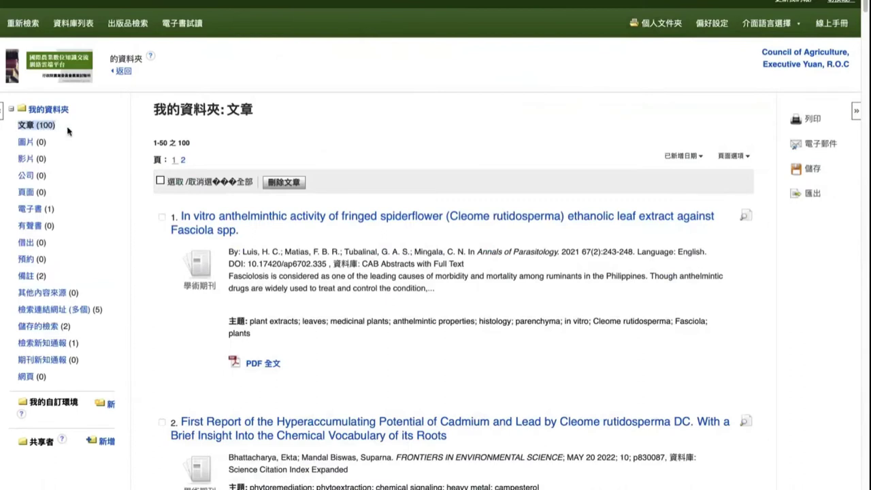
pyautogui.moveTo(157, 143); pyautogui.dragTo(194, 142)
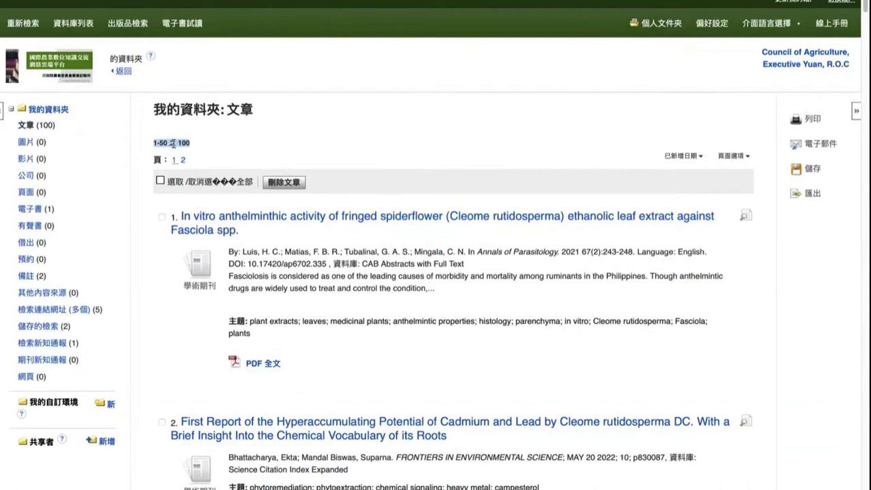
pyautogui.click(172, 143)
pyautogui.moveTo(31, 403); pyautogui.dragTo(75, 407)
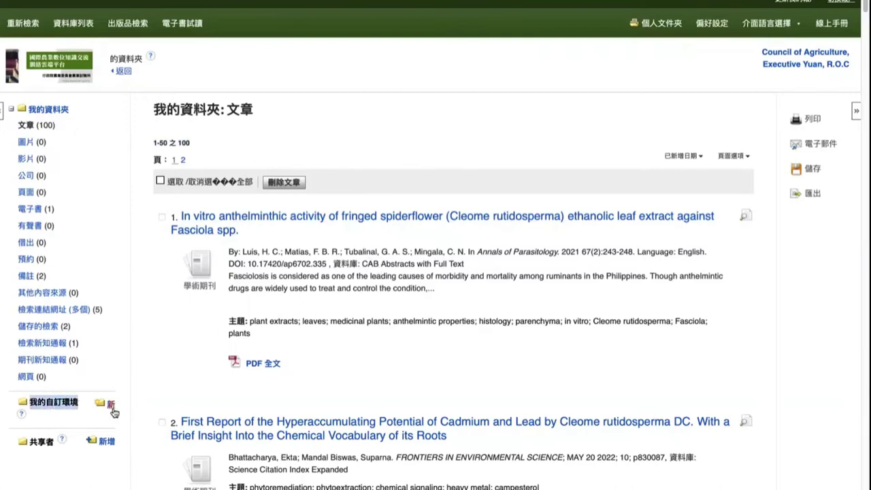
# Step: Create a custom folder named 'Cleome rutidosperma 平伏莖白花菜' with the species names as its description
pyautogui.click(110, 406)
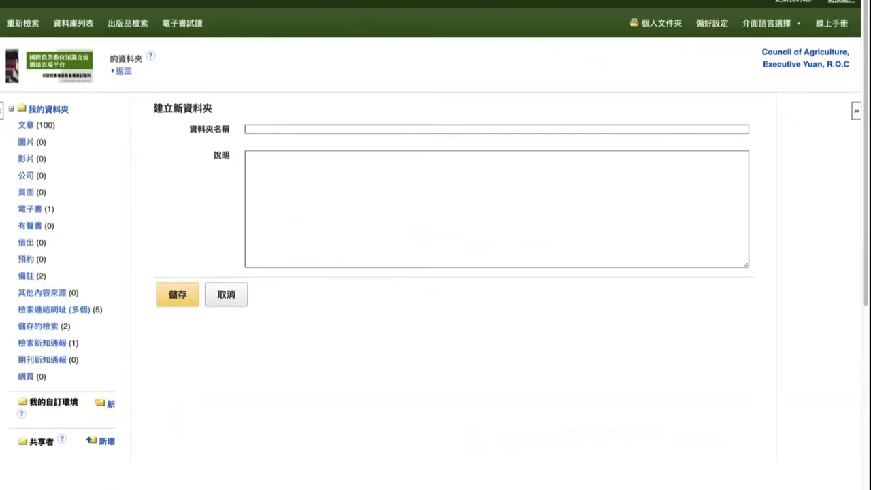
pyautogui.click(260, 131)
pyautogui.hotkey('ctrl', 'v')
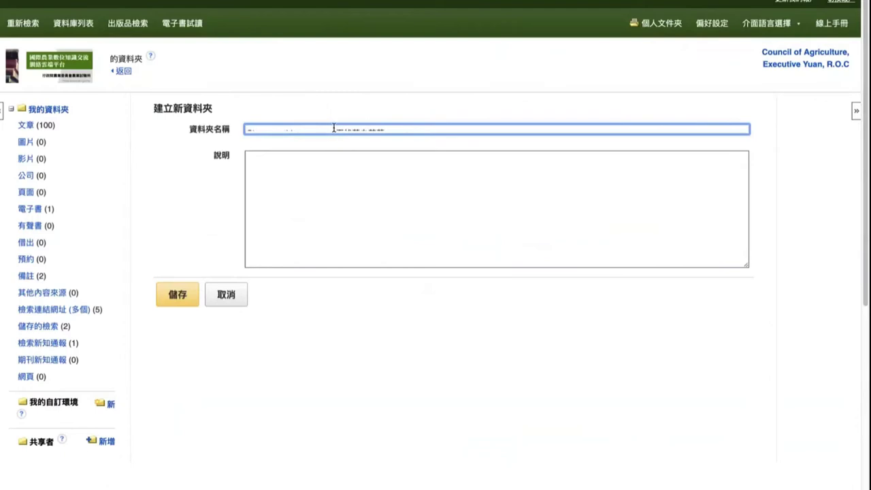
pyautogui.click(281, 171)
pyautogui.write('Cleome rutidosperma or 平伏莖白花菜')
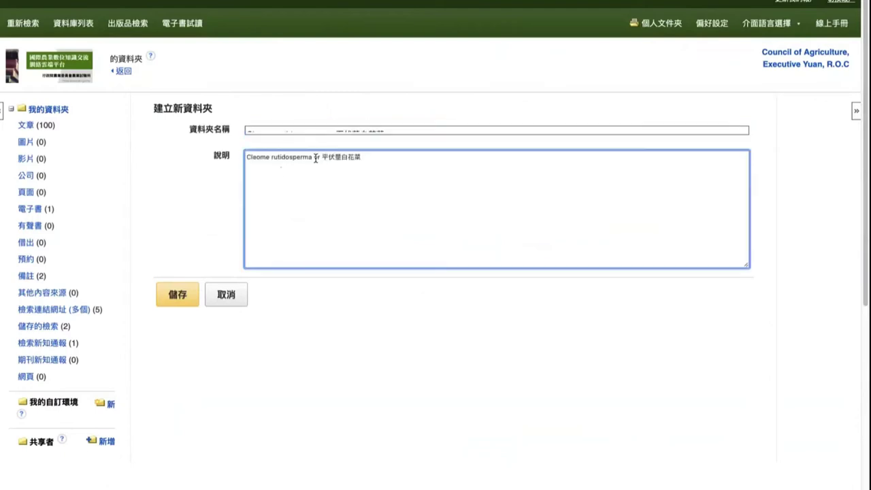
pyautogui.press('BackSpace')
pyautogui.press('BackSpace')
pyautogui.hotkey('ctrl', 'a')
pyautogui.hotkey('ctrl', 'c')
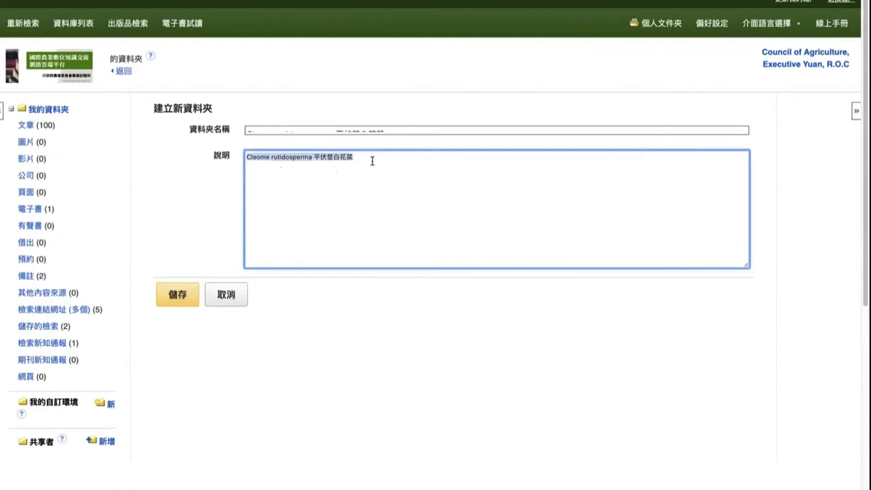
pyautogui.click(379, 131)
pyautogui.hotkey('ctrl', 'v')
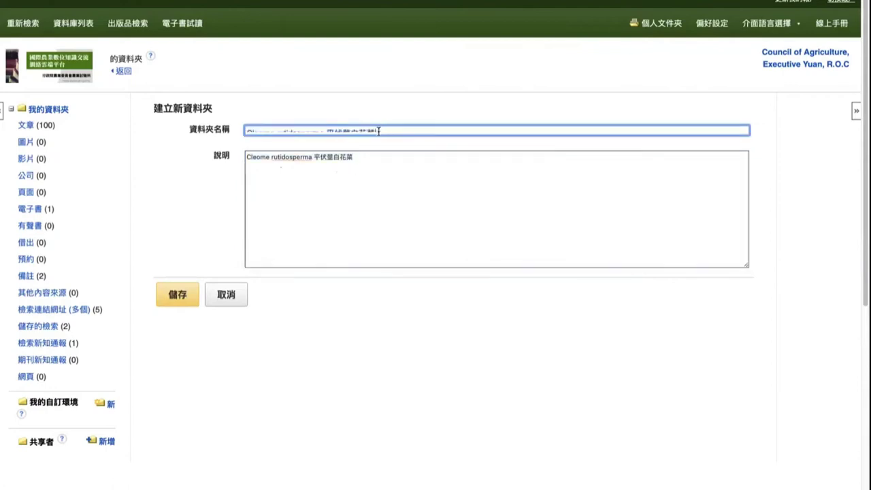
pyautogui.click(174, 296)
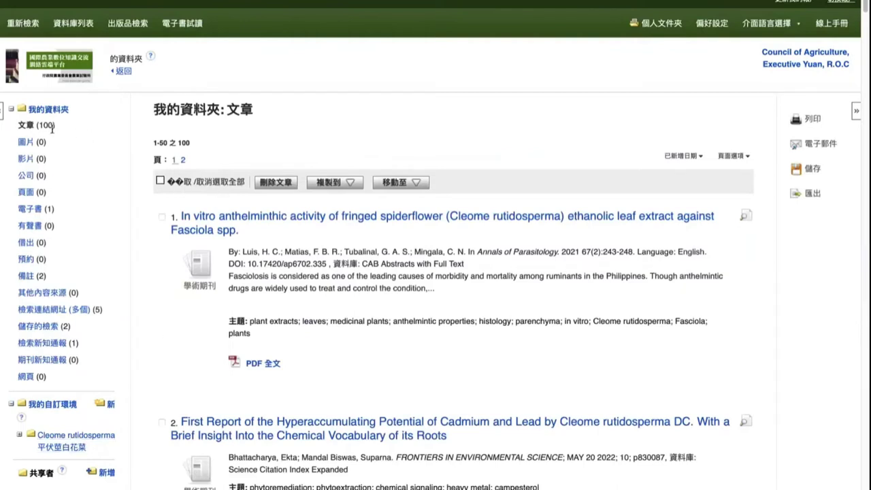
# Step: Move all 100 saved articles into the 'Cleome rutidosperma 平伏莖白花菜' folder, leaving Articles at 0
pyautogui.moveTo(20, 125); pyautogui.dragTo(57, 127)
pyautogui.click(161, 182)
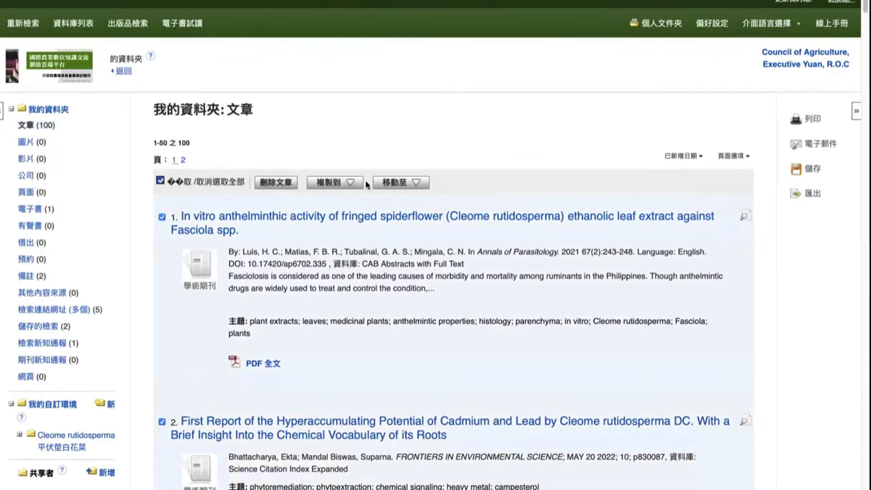
pyautogui.click(326, 183)
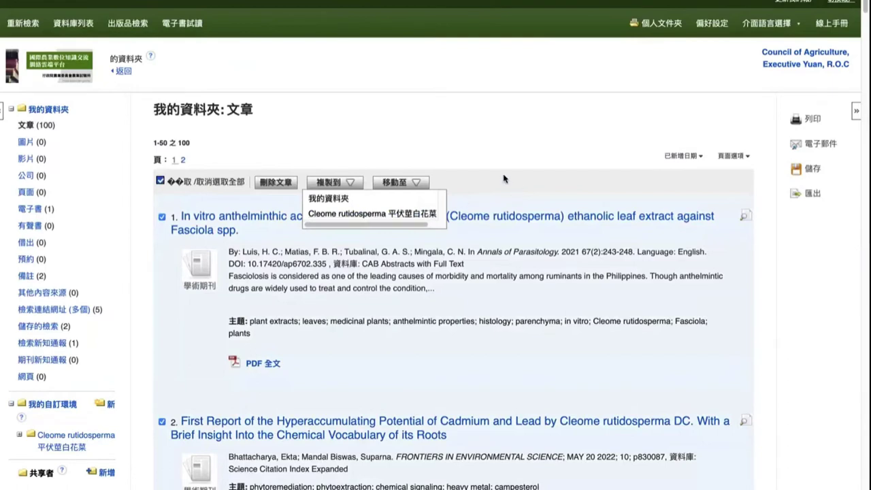
pyautogui.click(417, 185)
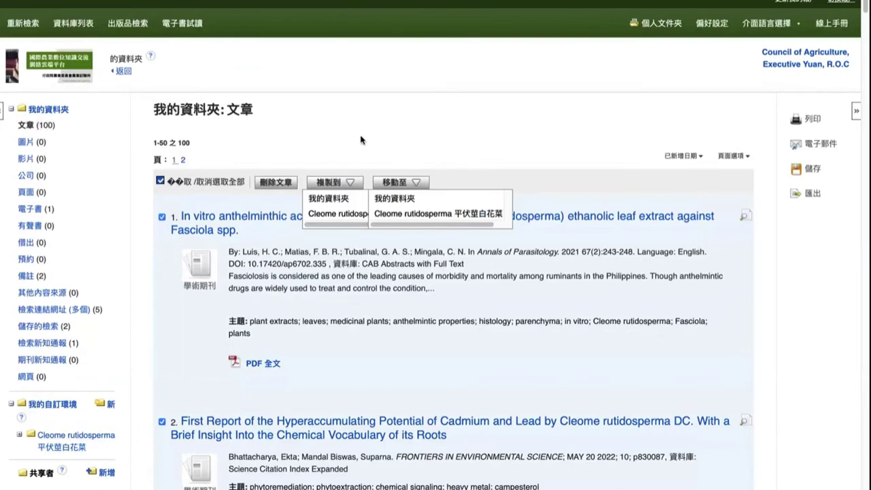
pyautogui.click(417, 215)
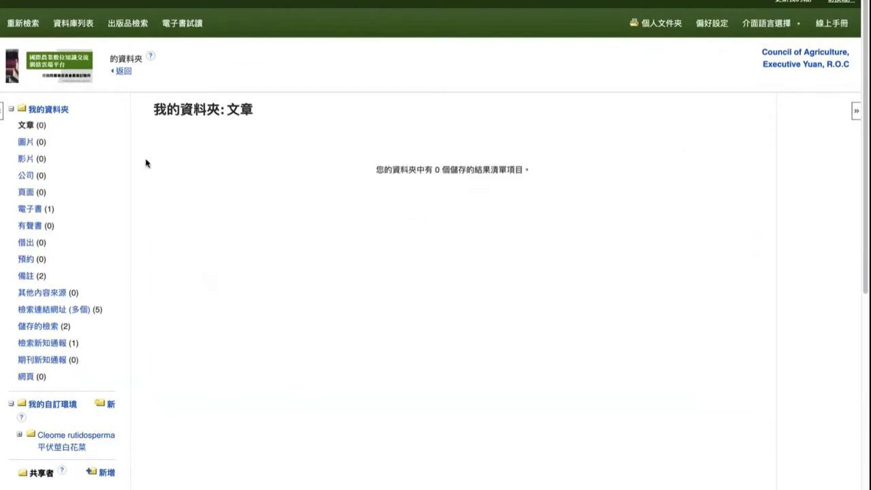
pyautogui.moveTo(20, 126); pyautogui.dragTo(61, 129)
# Step: Expand the Cleome rutidosperma custom folder and open its 100 saved articles
pyautogui.click(220, 161)
pyautogui.scroll(-3, 142, 370)
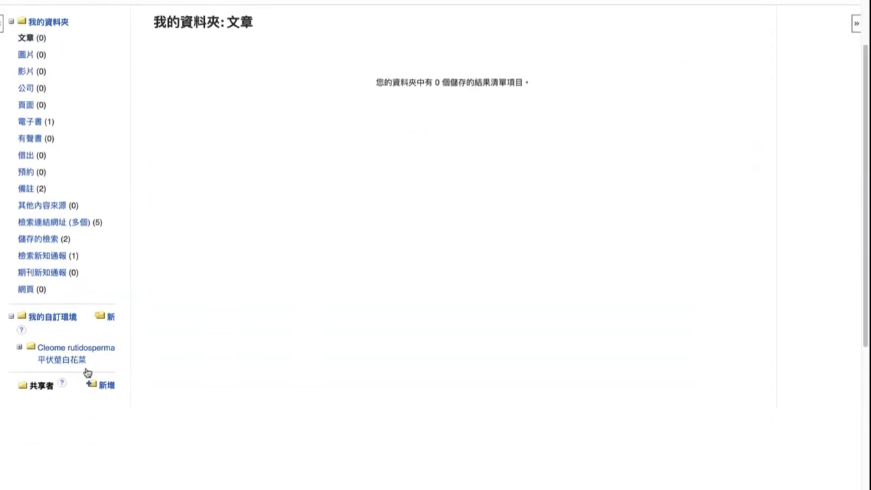
pyautogui.click(76, 362)
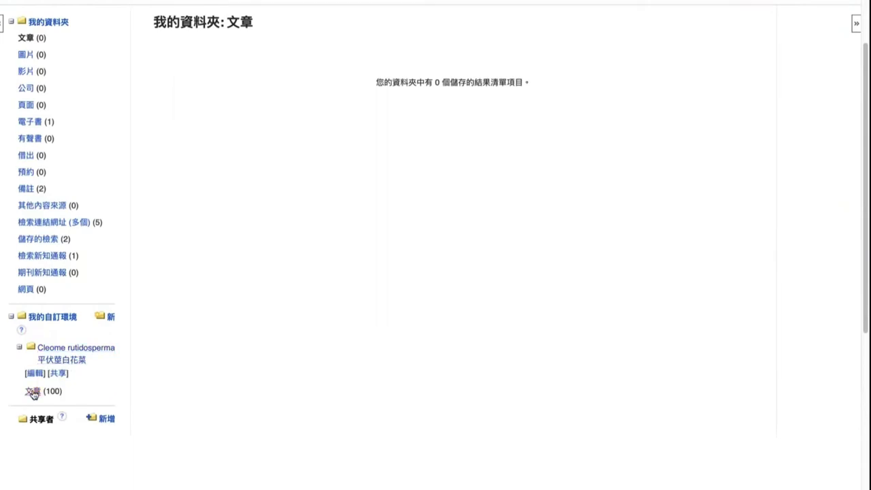
pyautogui.click(32, 392)
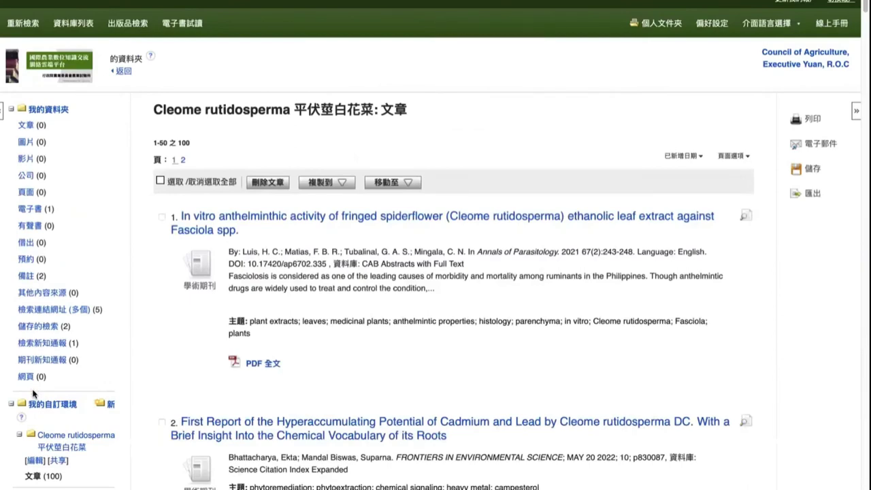
pyautogui.scroll(-2, 34, 394)
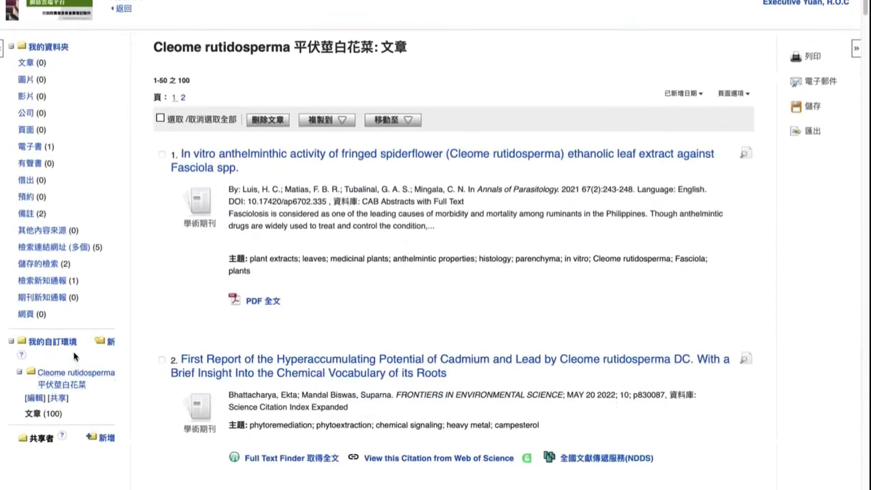
pyautogui.scroll(-1, 90, 320)
pyautogui.moveTo(81, 315); pyautogui.dragTo(30, 312)
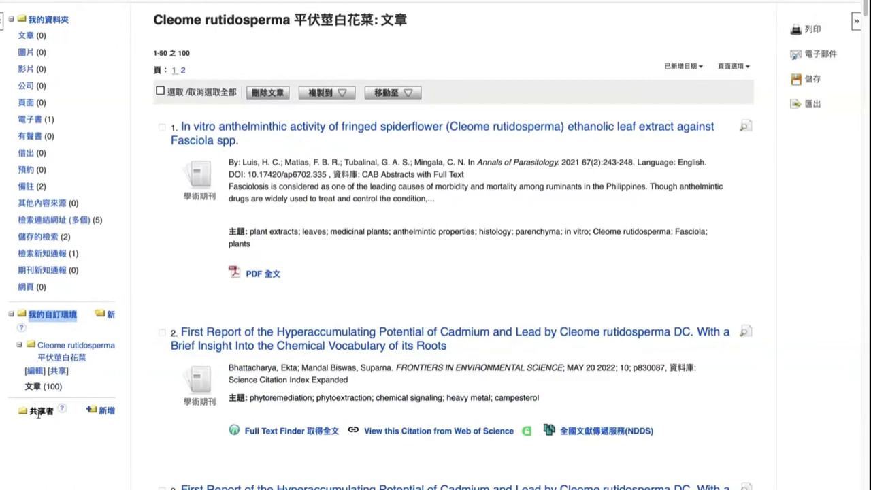
# Step: Scroll through the folder's article list showing 1–50 of 100
pyautogui.scroll(1, 61, 436)
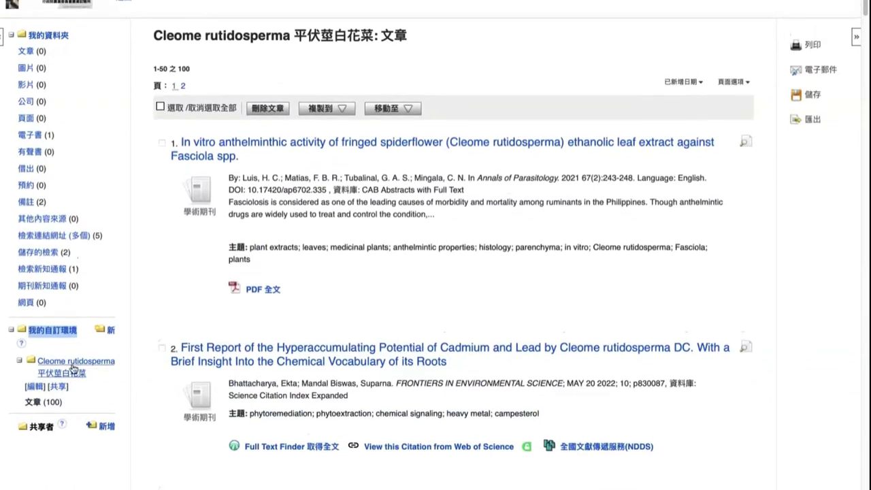
pyautogui.click(85, 350)
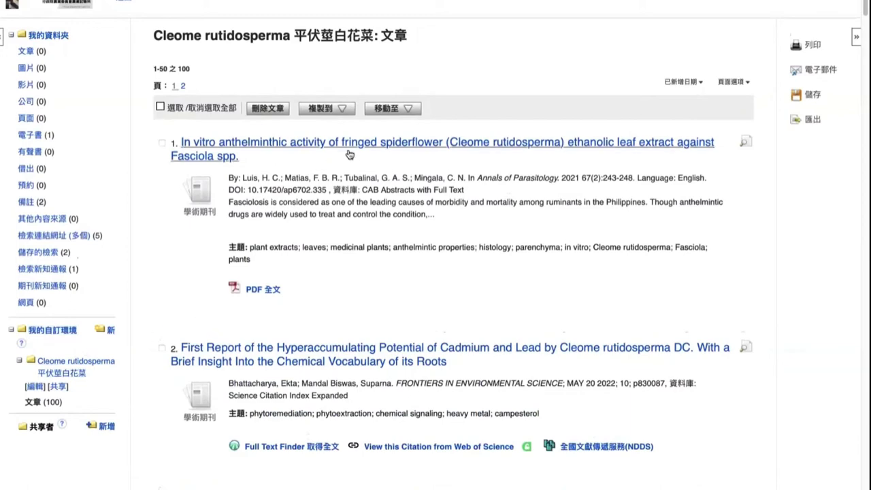
pyautogui.scroll(2, 327, 146)
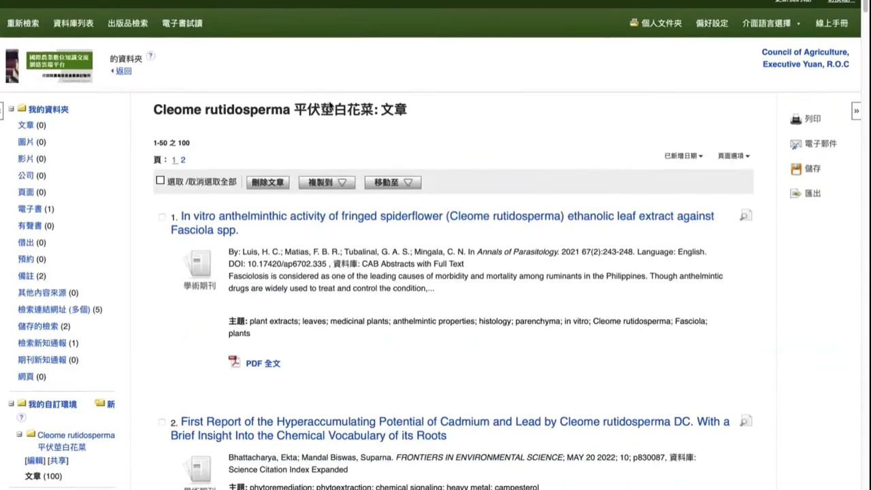
pyautogui.scroll(-2, 330, 106)
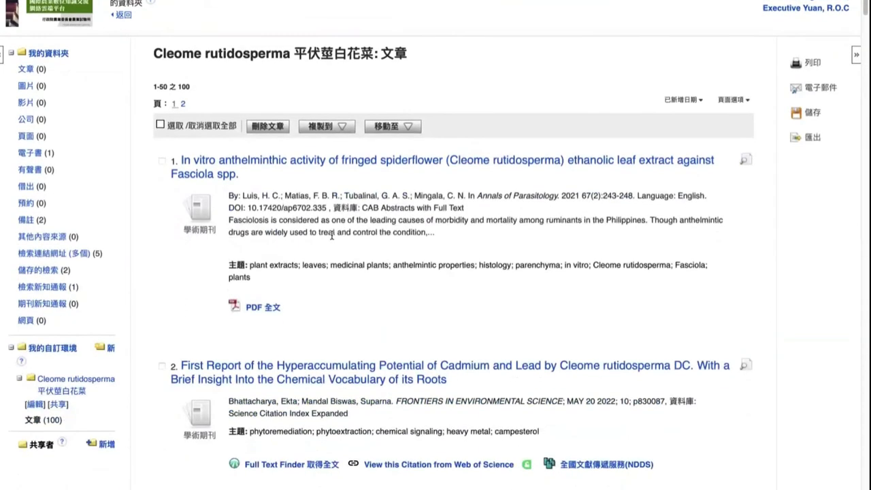
pyautogui.scroll(-3, 332, 238)
pyautogui.scroll(-4, 335, 249)
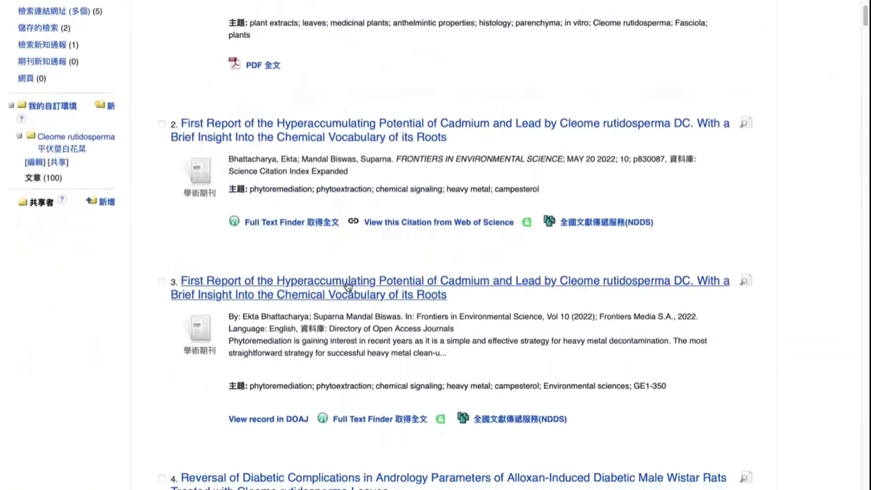
pyautogui.scroll(4, 351, 284)
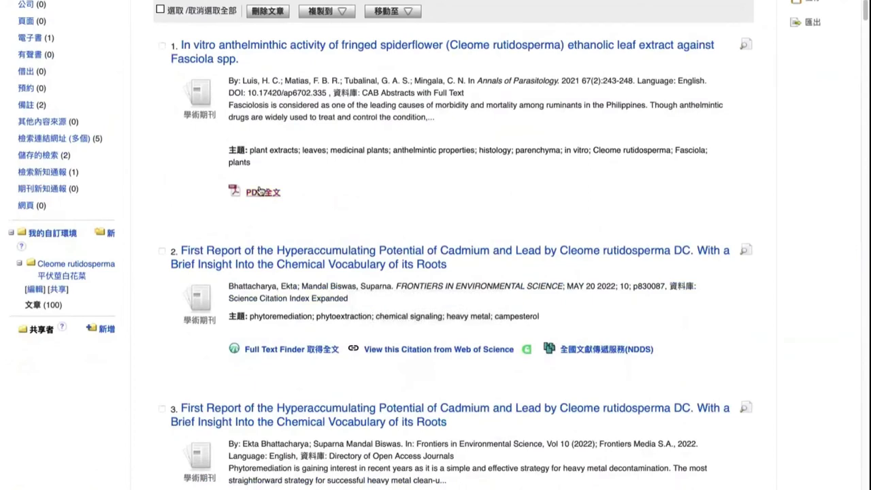
# Step: Open the spiderflower article's full-text PDF and browse the bibliographic software, CSV and NoodleTools export formats
pyautogui.click(259, 191)
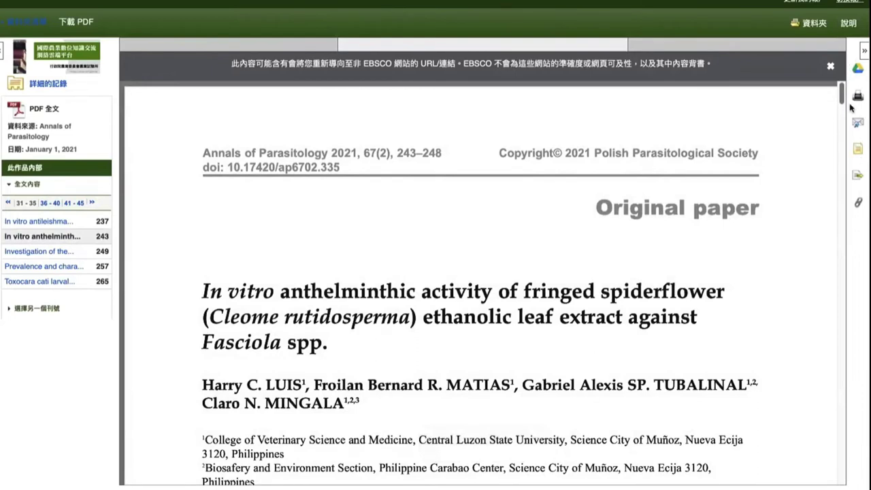
pyautogui.click(858, 179)
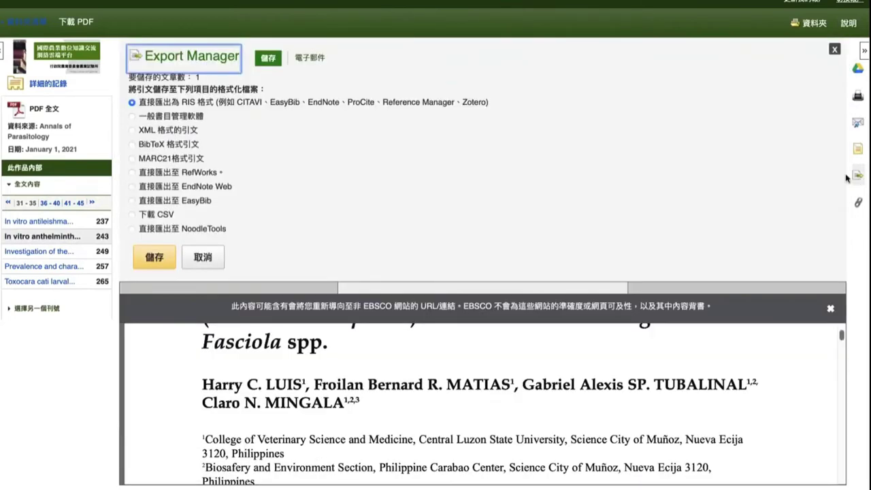
pyautogui.click(162, 106)
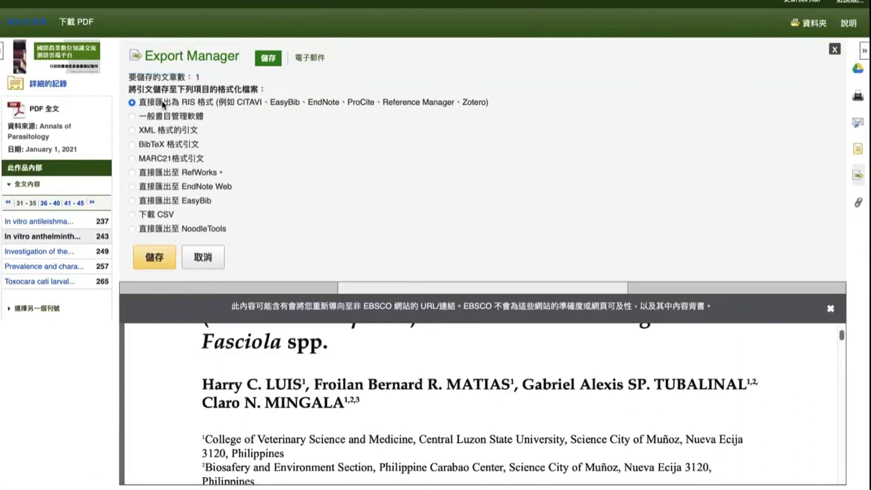
pyautogui.click(168, 118)
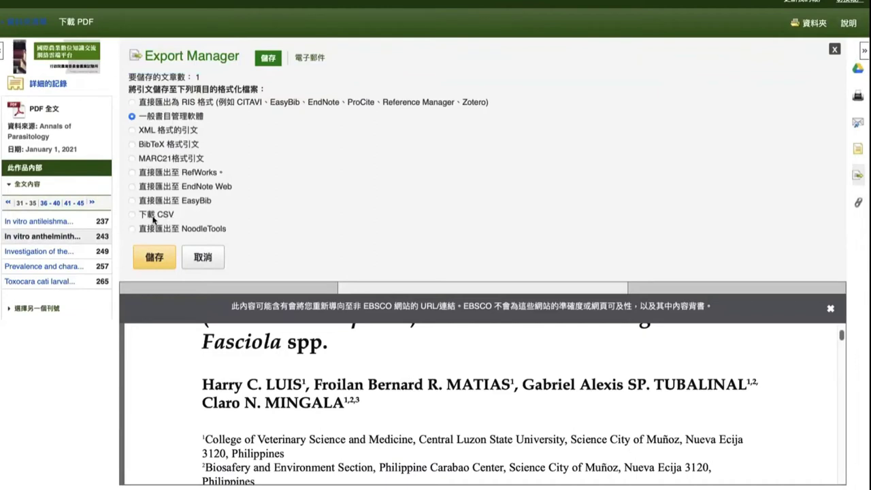
pyautogui.click(154, 218)
pyautogui.click(171, 230)
# Step: Try the EasyBib, EndNote Web and RefWorks export options, cancel, and return to the folder
pyautogui.click(198, 202)
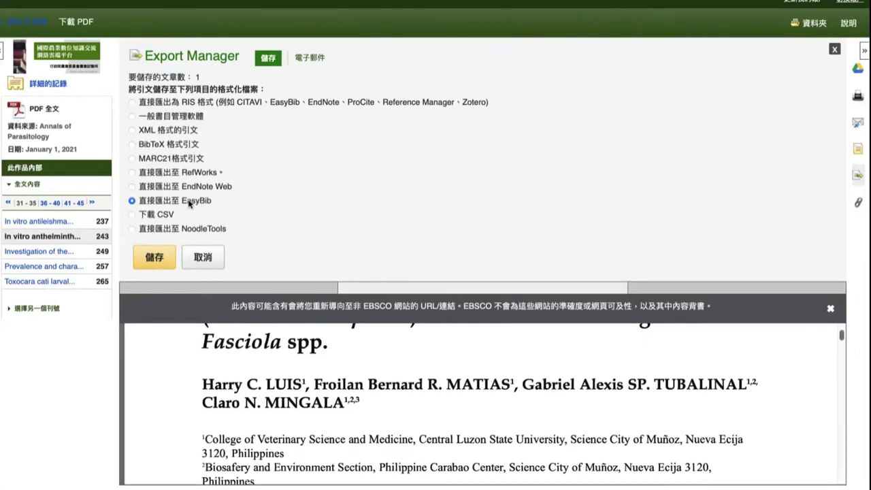
pyautogui.click(206, 188)
pyautogui.click(205, 175)
pyautogui.click(180, 205)
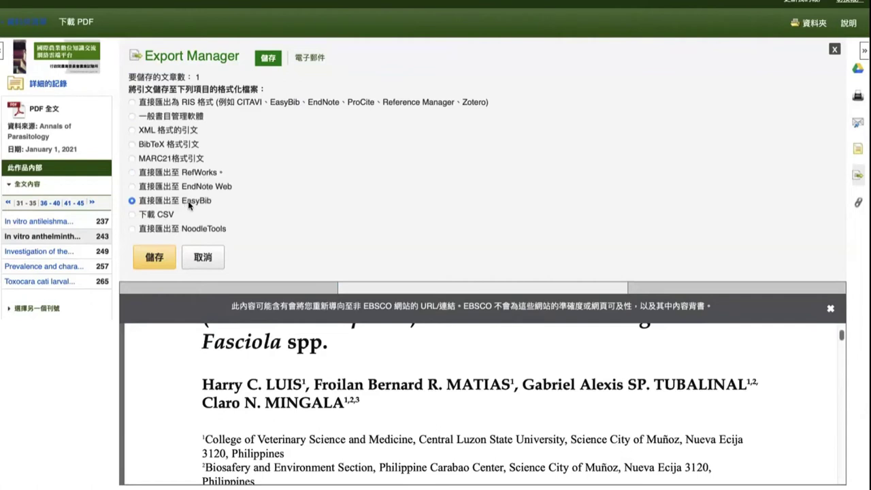
pyautogui.click(211, 260)
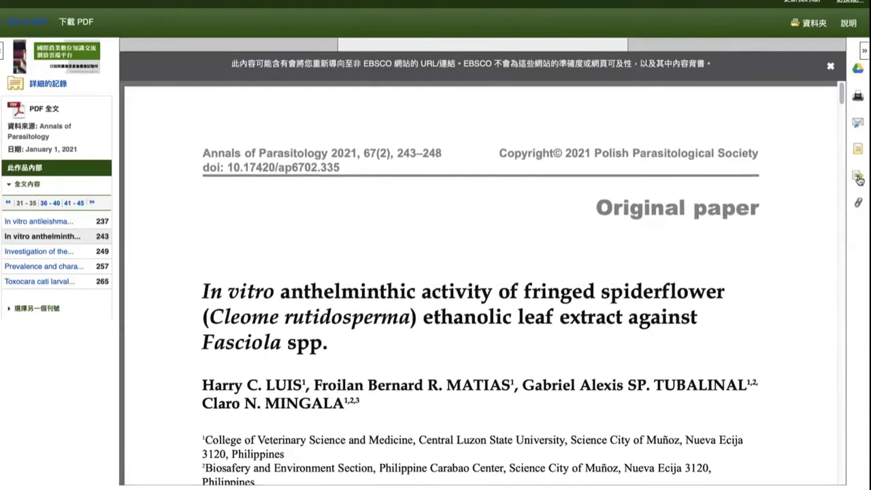
pyautogui.click(30, 23)
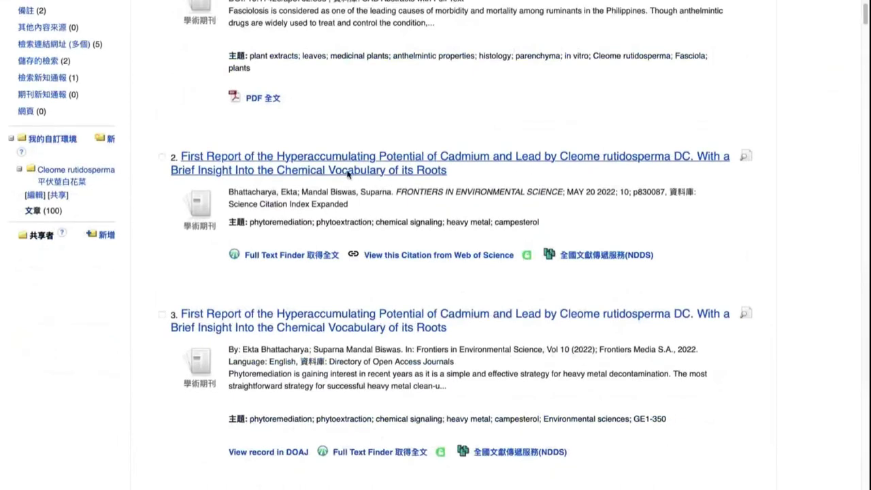
# Step: Open article 2's detailed record and view its citation formats
pyautogui.click(347, 175)
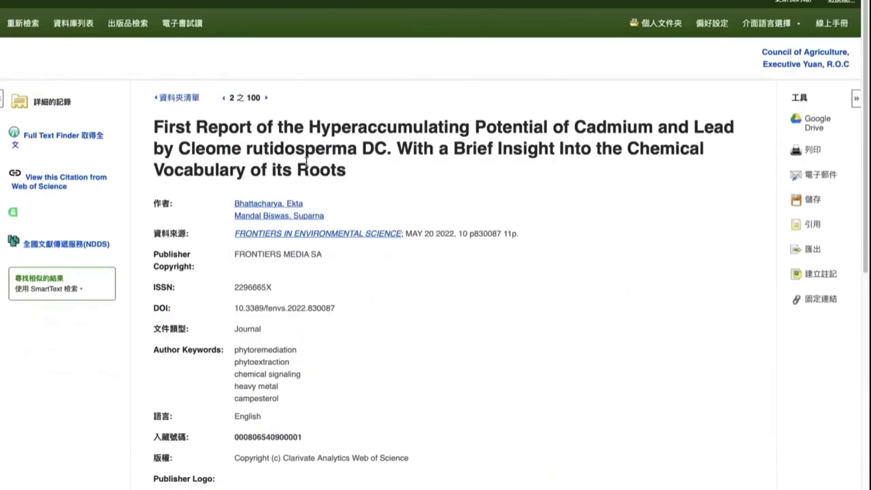
pyautogui.scroll(-3, 446, 228)
pyautogui.scroll(2, 446, 225)
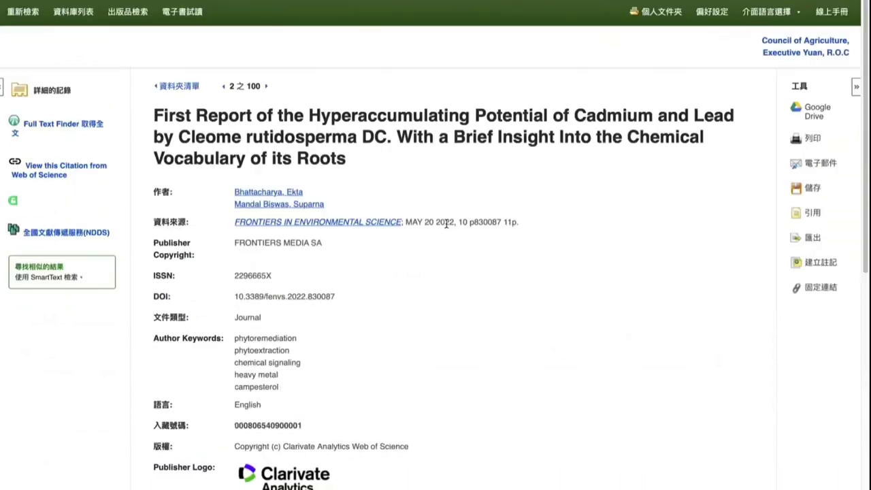
pyautogui.click(813, 213)
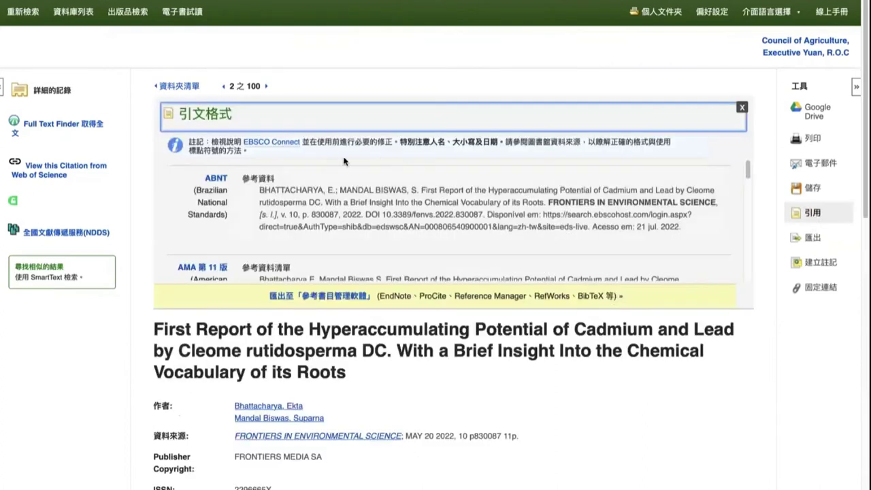
pyautogui.scroll(-3, 340, 177)
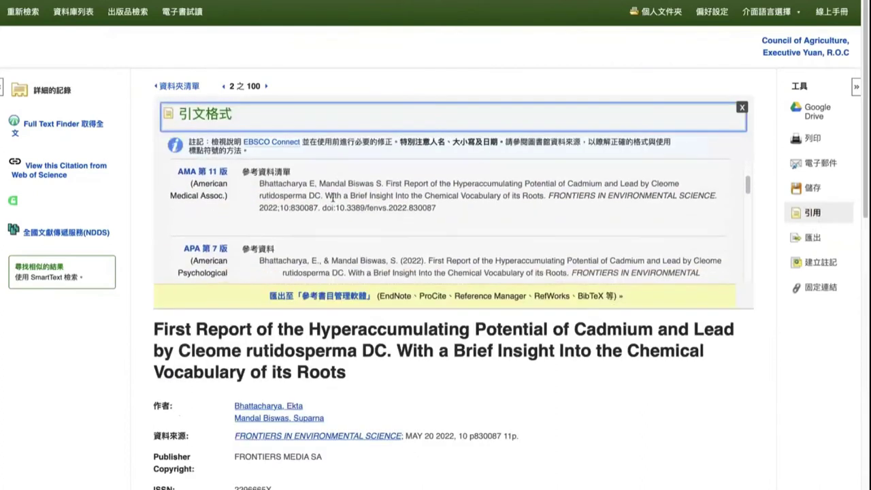
pyautogui.click(742, 109)
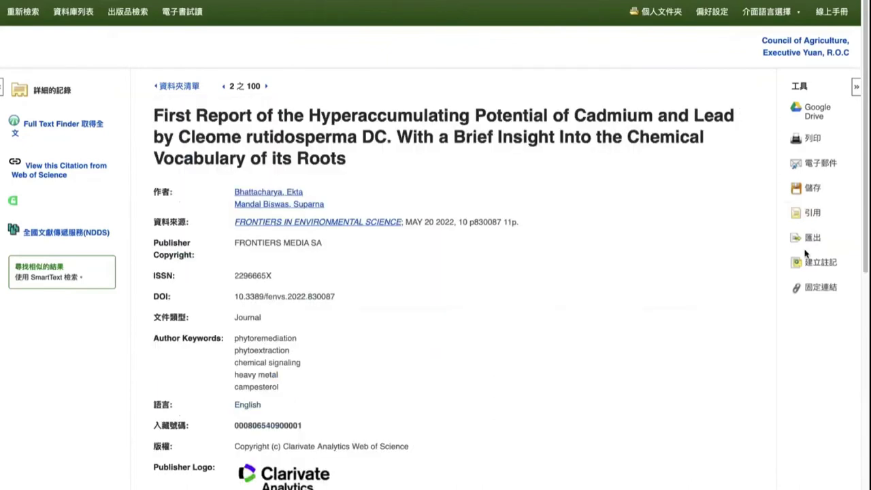
# Step: Check article 2's export options, then return to the Cleome folder's article list
pyautogui.click(812, 238)
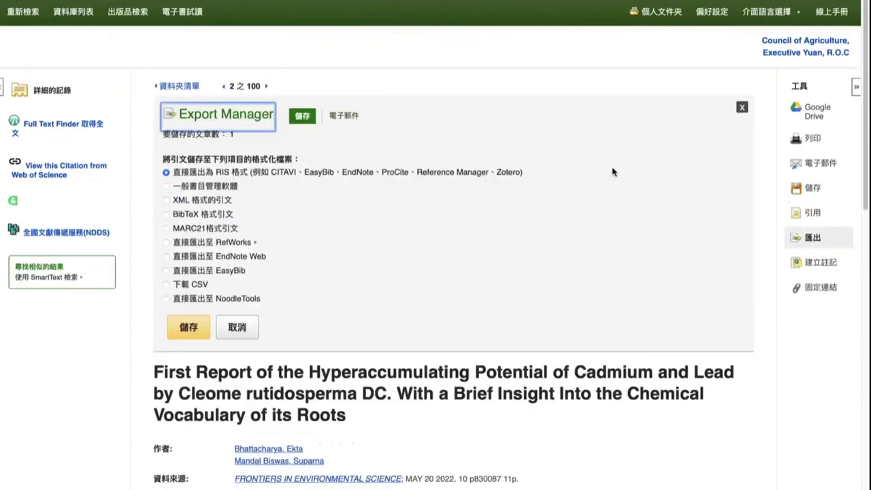
pyautogui.click(742, 108)
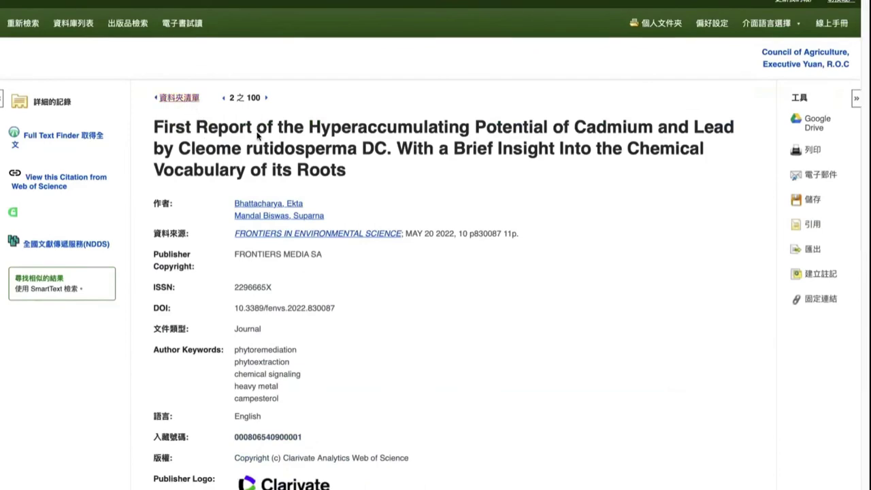
pyautogui.hotkey('alt', 'Left')
pyautogui.scroll(10, 270, 144)
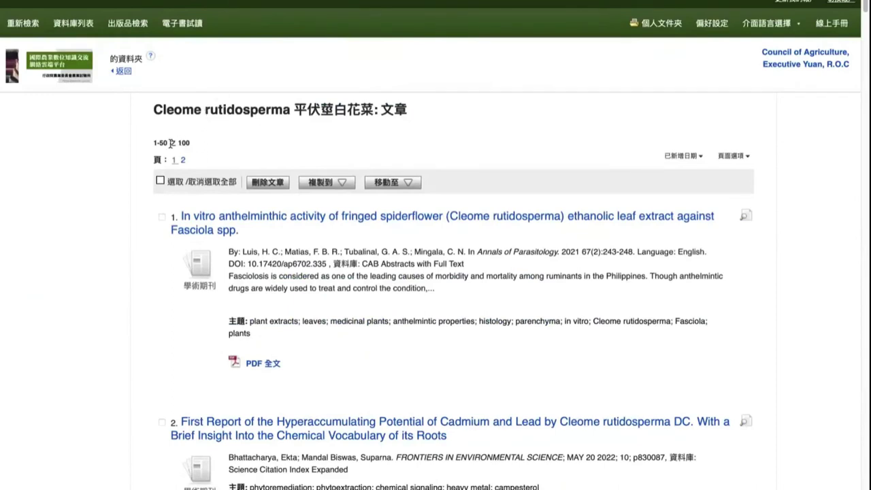
# Step: Select all articles in the results, then reopen the personal folder and select all 100 Cleome articles
pyautogui.moveTo(169, 143); pyautogui.dragTo(192, 145)
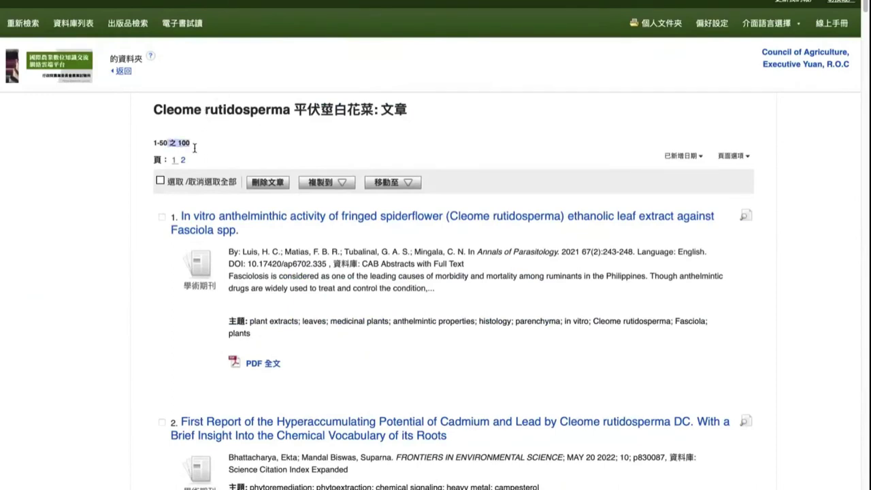
pyautogui.click(160, 181)
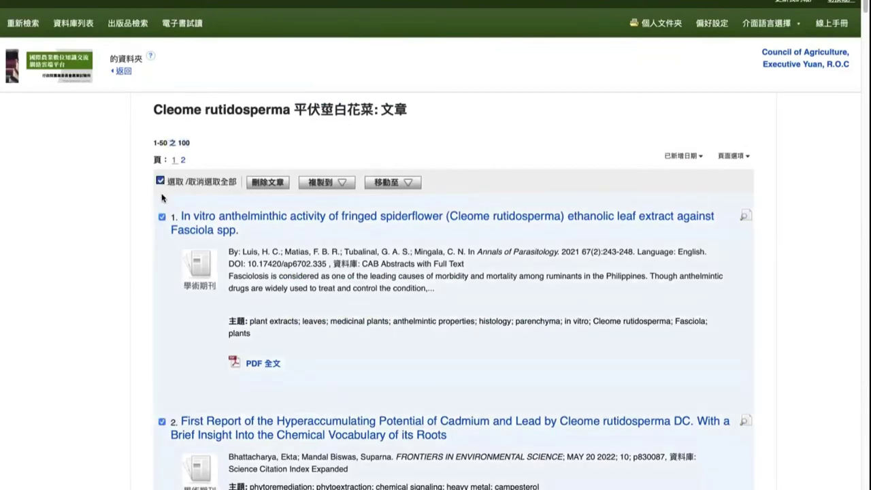
pyautogui.click(125, 71)
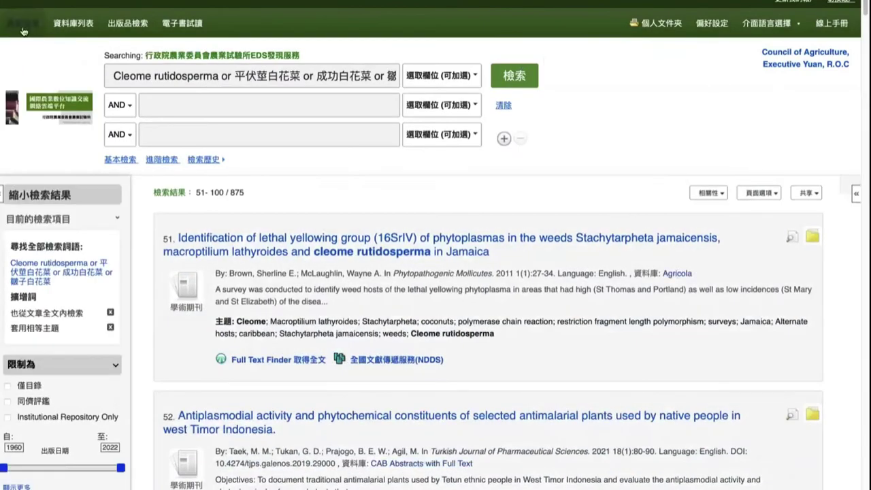
pyautogui.click(23, 26)
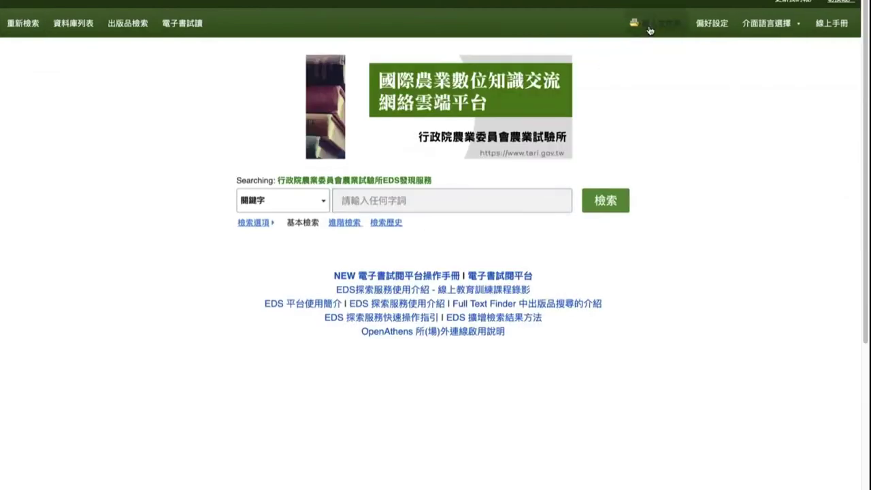
pyautogui.click(650, 28)
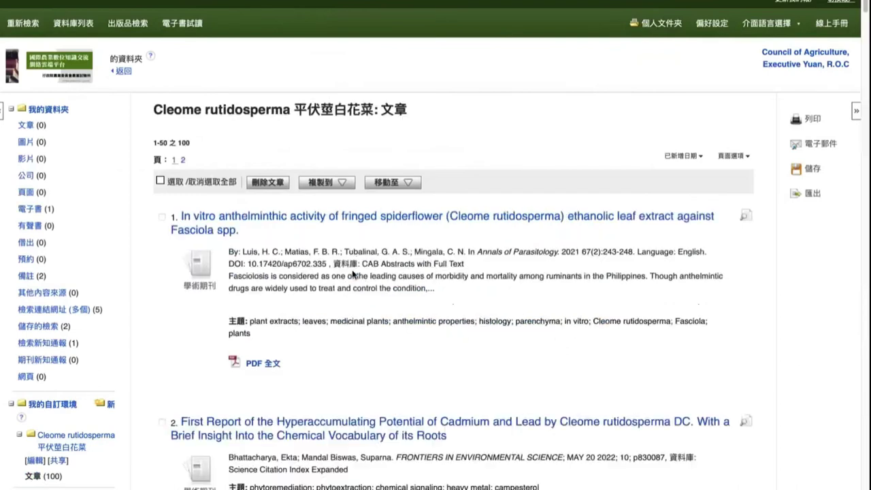
pyautogui.click(160, 181)
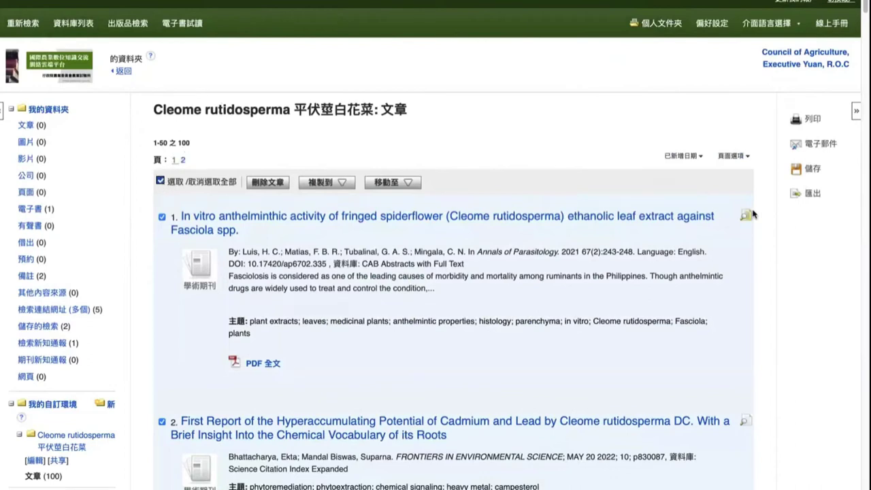
# Step: Send the checked articles to Export Manager, then return to the Cleome folder's 100-article list
pyautogui.click(815, 196)
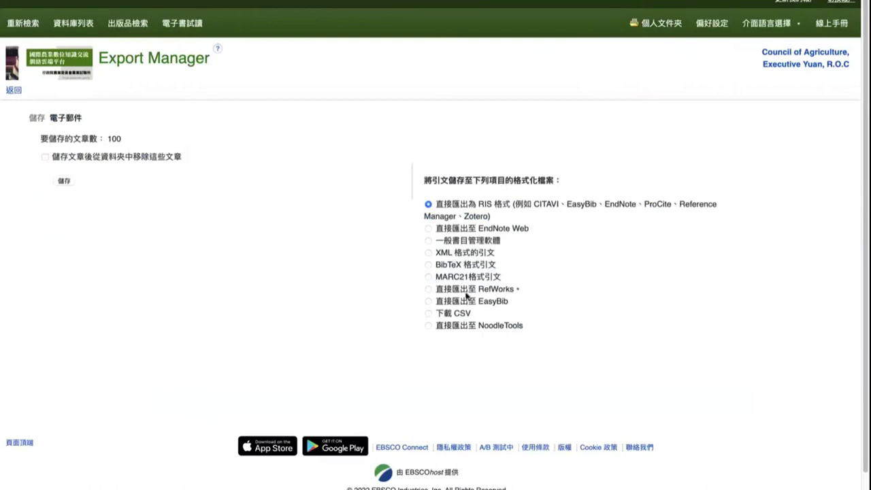
pyautogui.doubleClick(111, 139)
pyautogui.click(13, 92)
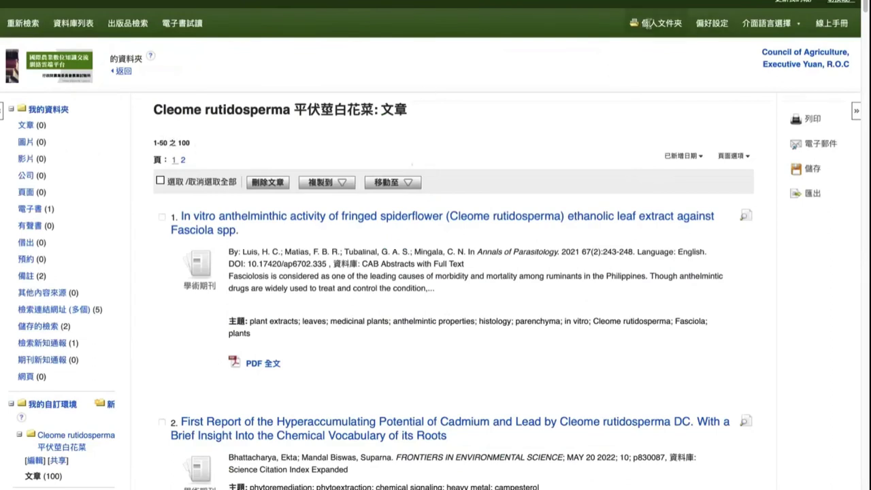
# Step: Tick the first and second articles in the Cleome folder list
pyautogui.click(162, 217)
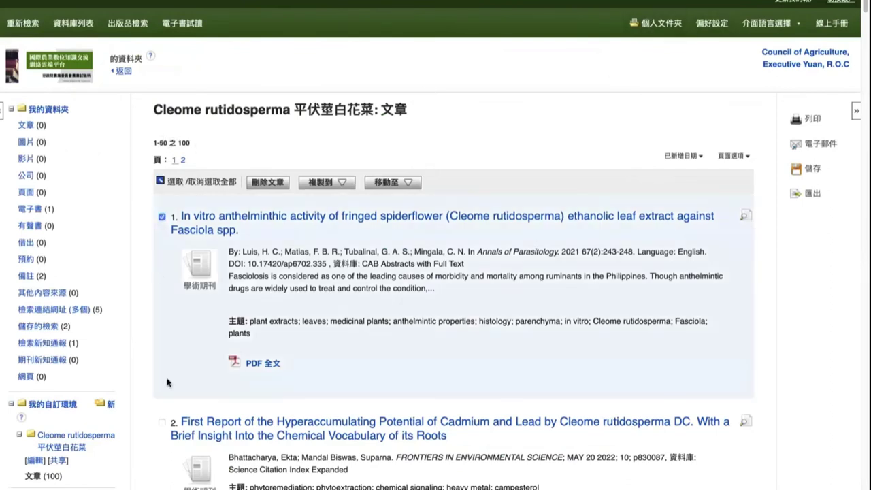
pyautogui.click(162, 422)
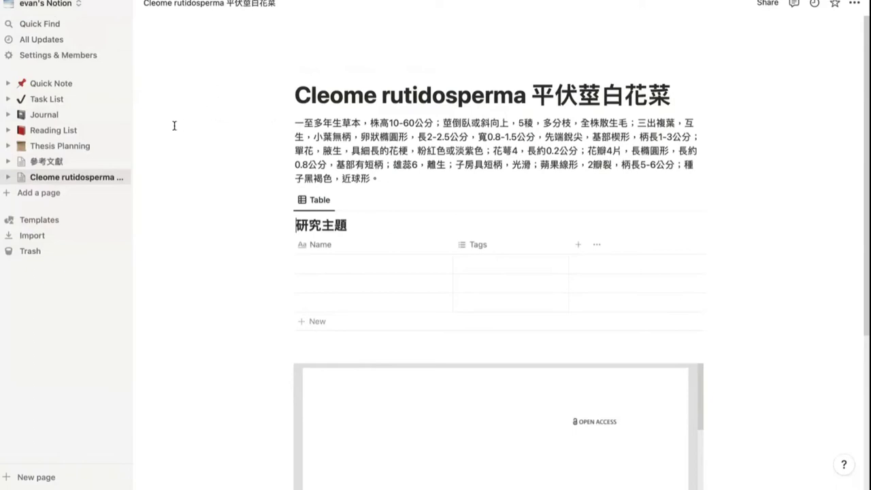
# Step: Look through the Quick Note and Task List pages, then return to the Cleome rutidosperma page
pyautogui.click(65, 89)
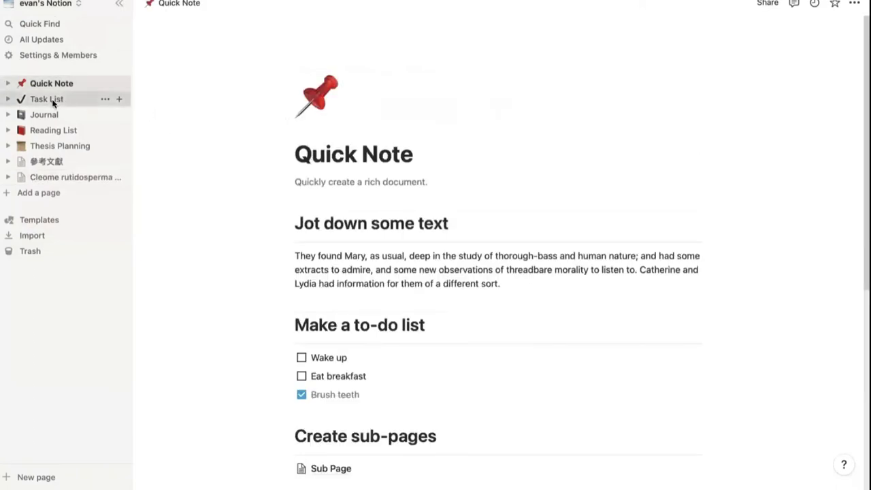
pyautogui.click(53, 102)
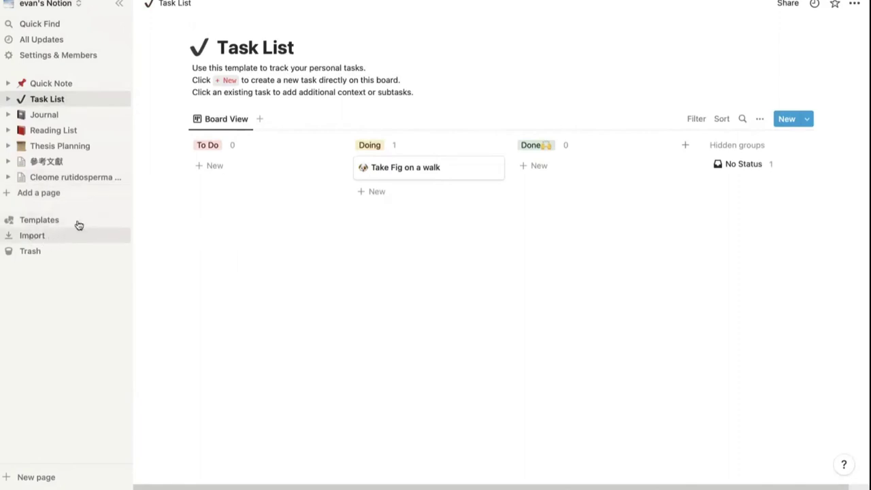
pyautogui.click(49, 179)
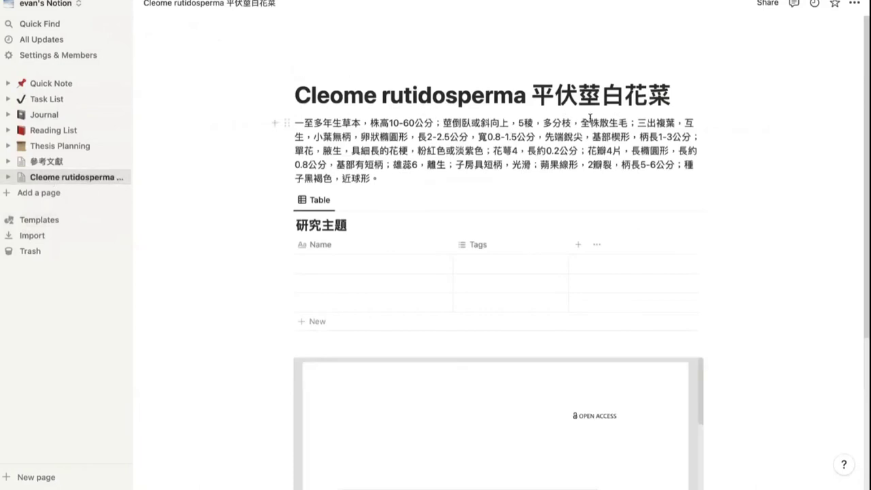
# Step: Create a new page titled 'Cleome rutidosperma 平伏莖白花菜', copying the original page's title
pyautogui.click(39, 195)
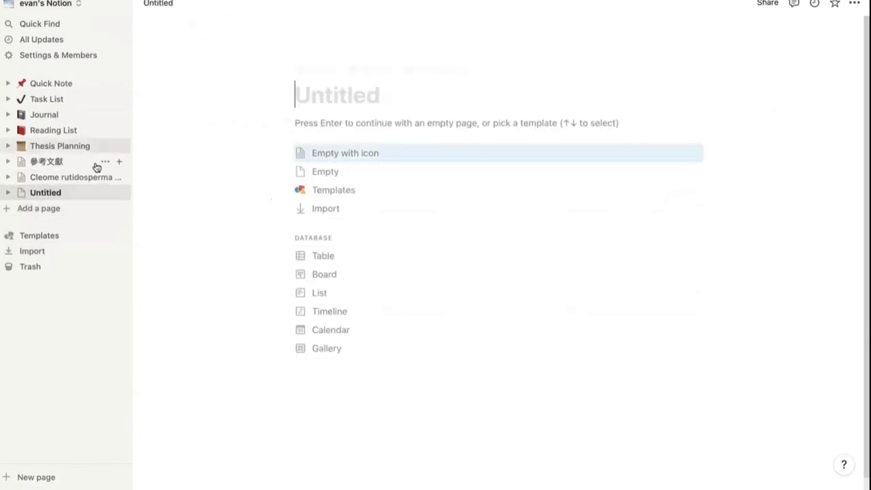
pyautogui.click(75, 178)
pyautogui.tripleClick(369, 95)
pyautogui.hotkey('ctrl', 'c')
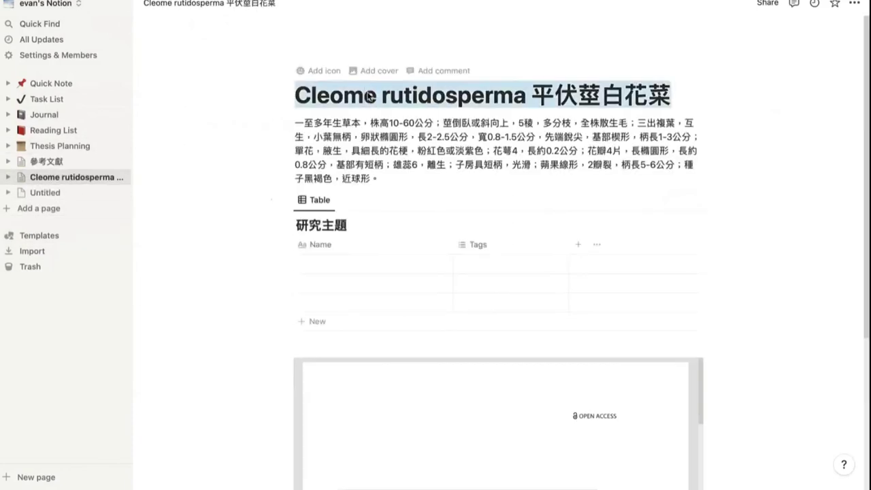
pyautogui.click(52, 194)
pyautogui.hotkey('ctrl', 'v')
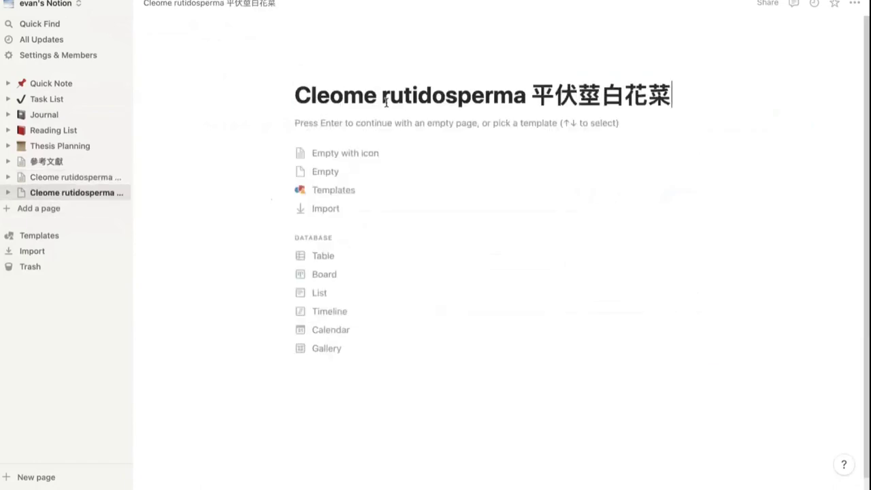
pyautogui.press('Return')
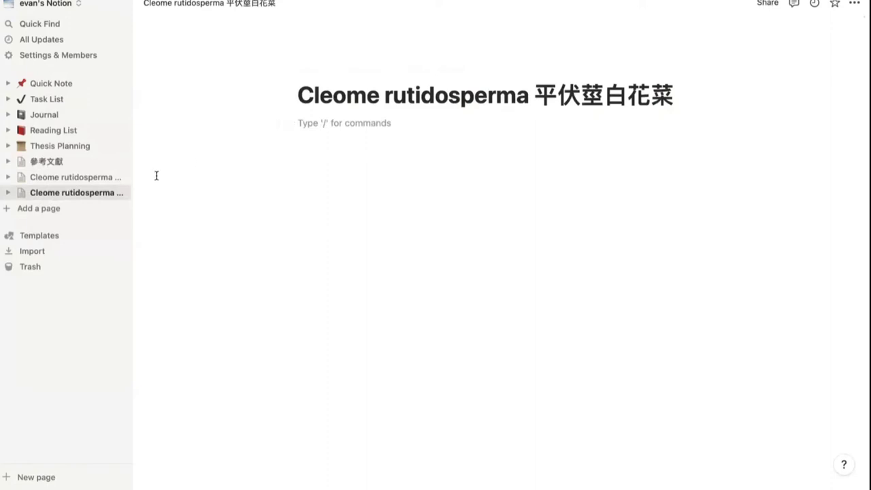
pyautogui.click(106, 193)
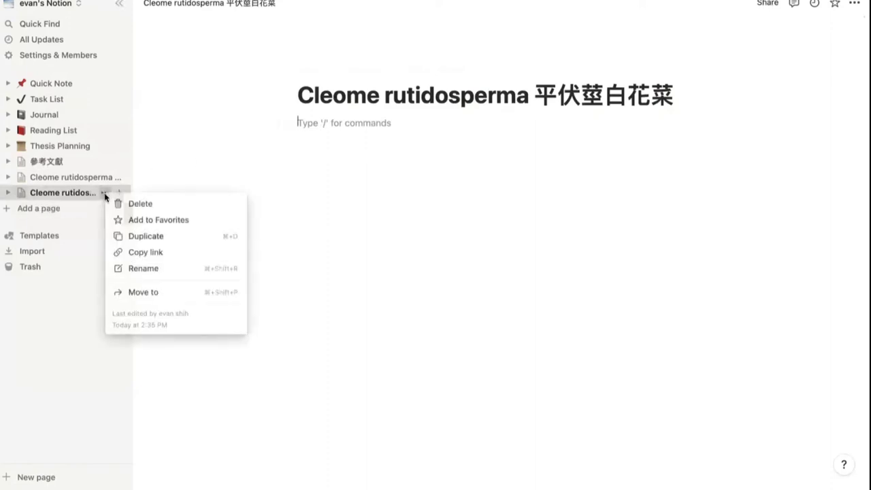
# Step: Delete the duplicate page and reopen the original Cleome rutidosperma page
pyautogui.click(150, 205)
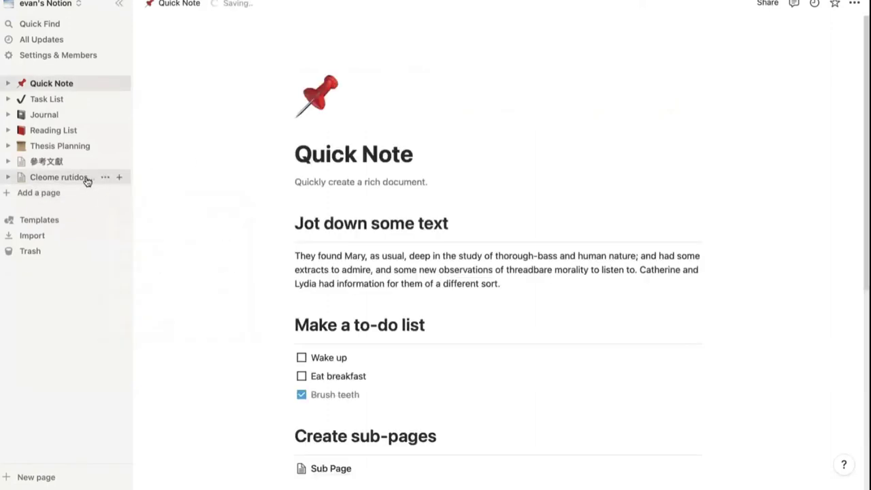
pyautogui.click(68, 178)
pyautogui.scroll(-1, 354, 166)
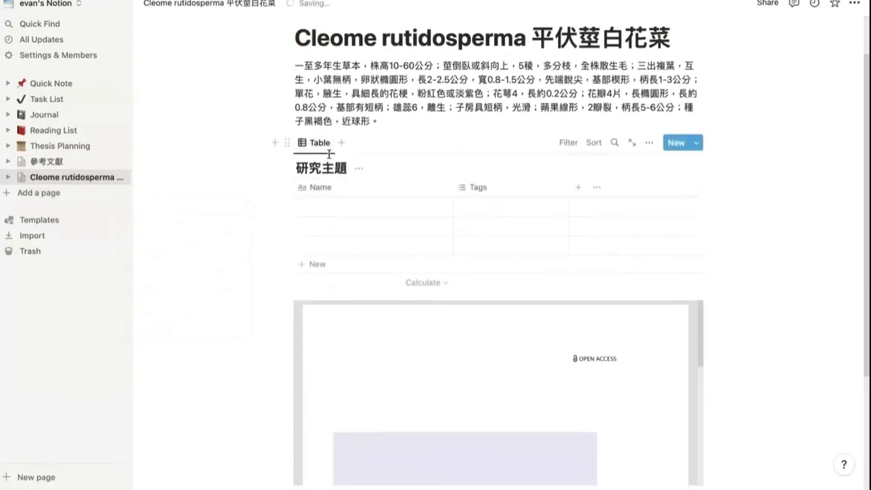
# Step: Insert an inline database block below the 研究主題 table
pyautogui.click(276, 143)
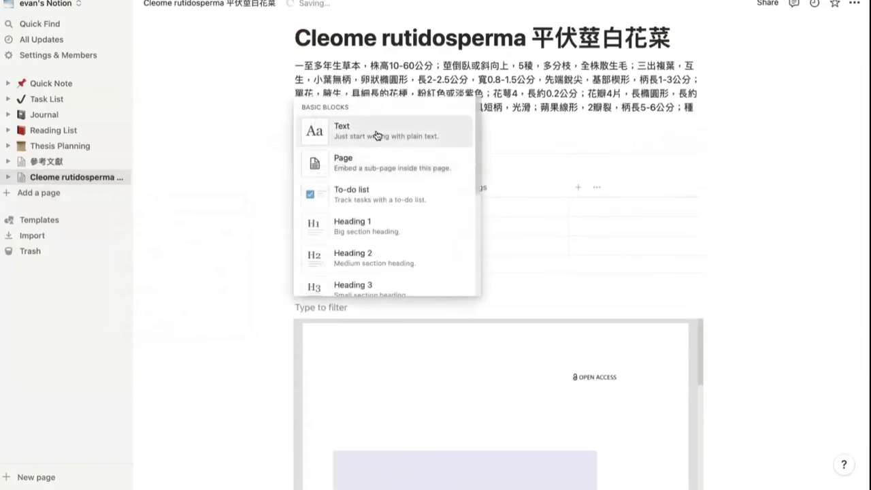
pyautogui.scroll(-3, 346, 188)
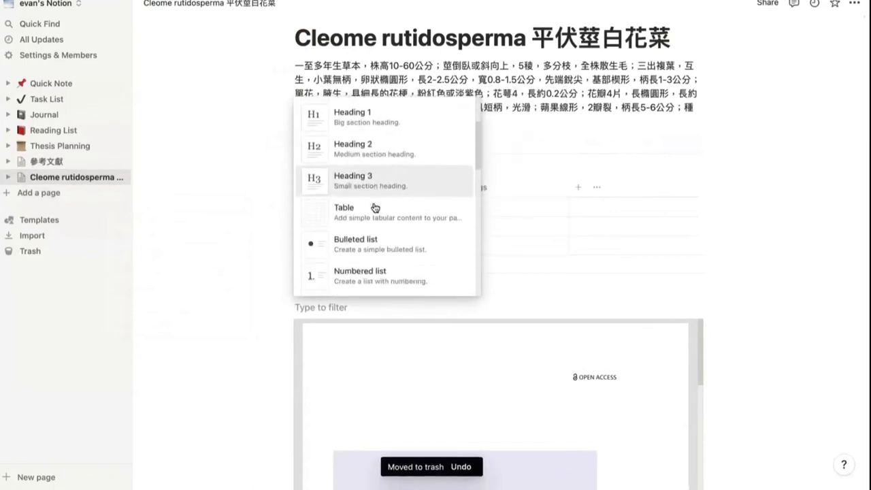
pyautogui.scroll(-10, 376, 208)
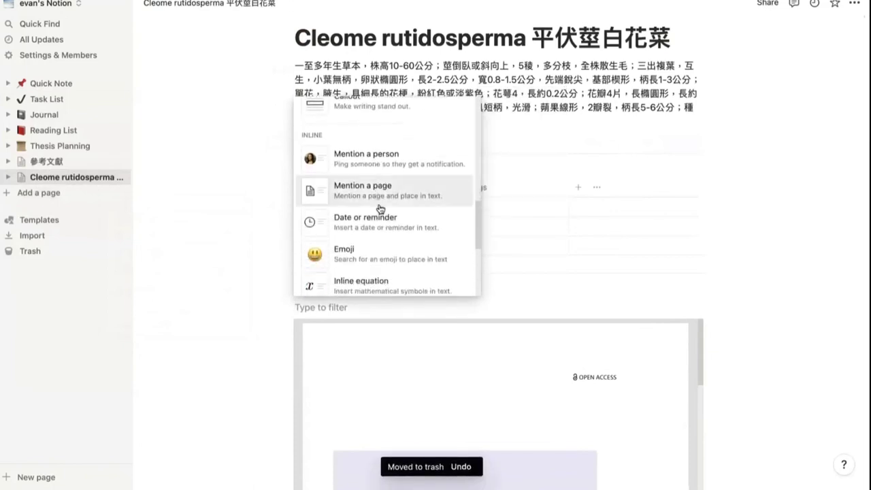
pyautogui.scroll(-5, 378, 204)
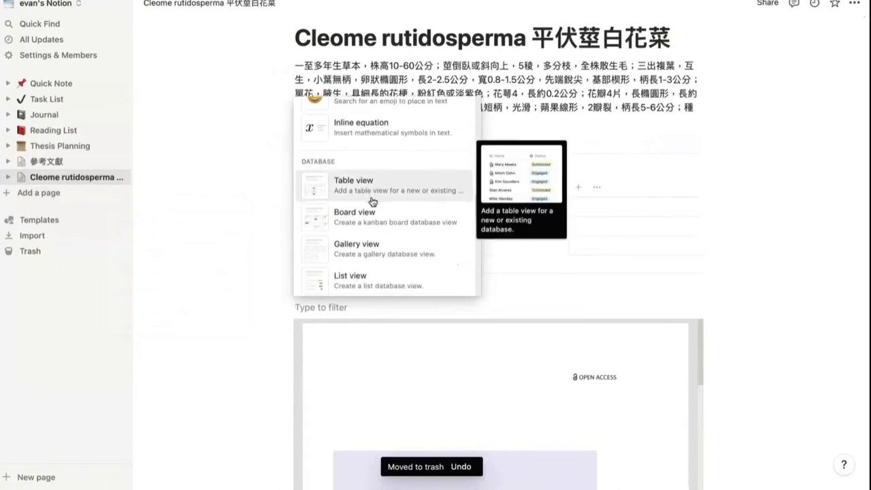
pyautogui.scroll(-5, 373, 202)
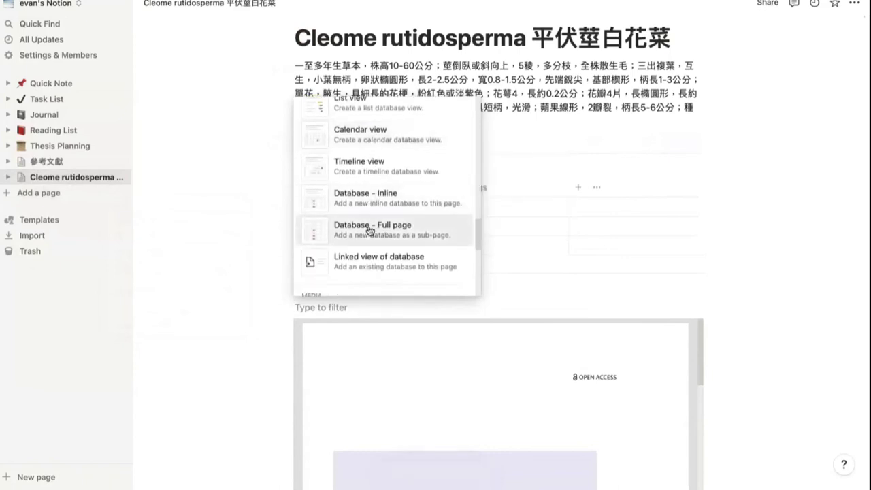
pyautogui.scroll(-2, 370, 232)
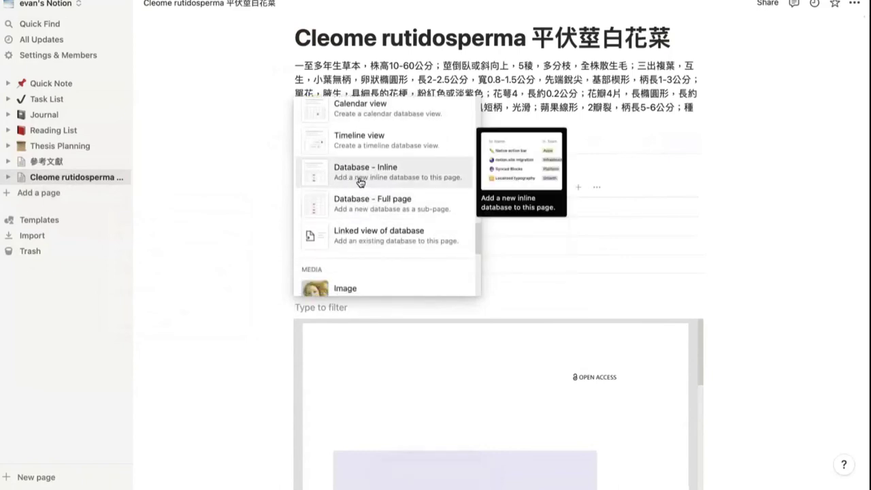
pyautogui.click(361, 179)
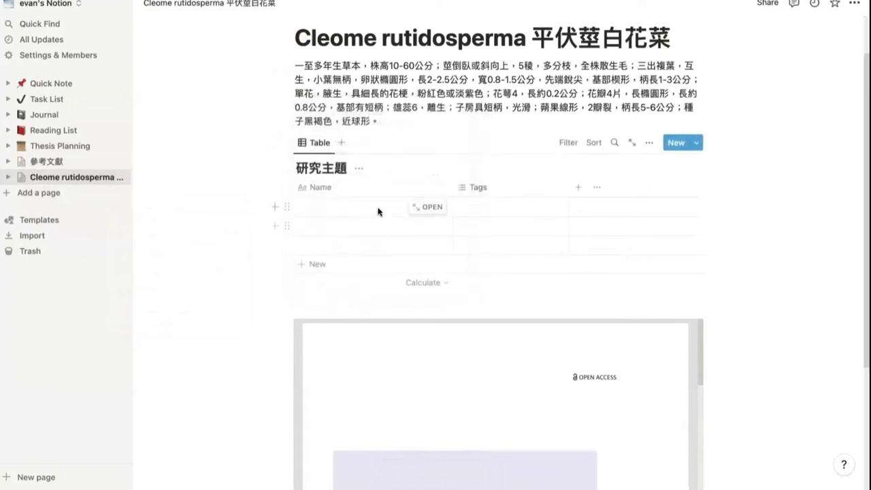
# Step: Check the Name and Tags cells of the 研究主題 table, then choose CSV as the EBSCO export format
pyautogui.click(422, 207)
pyautogui.press('Escape')
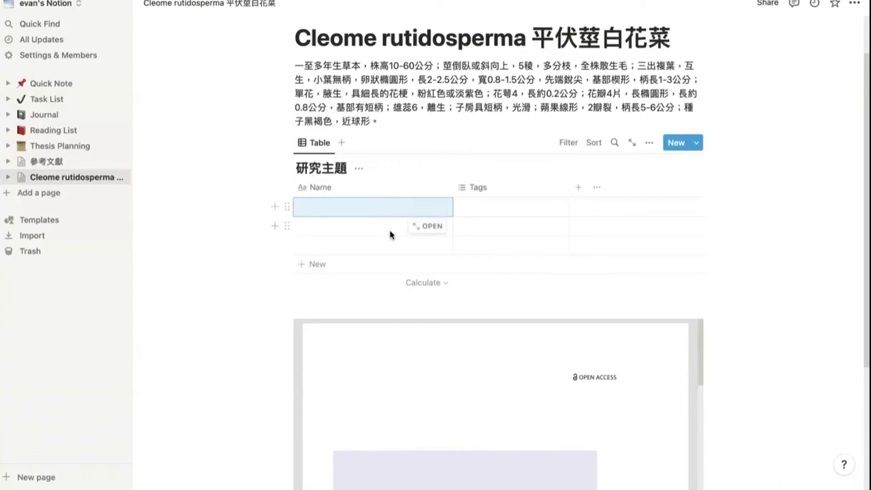
pyautogui.click(490, 206)
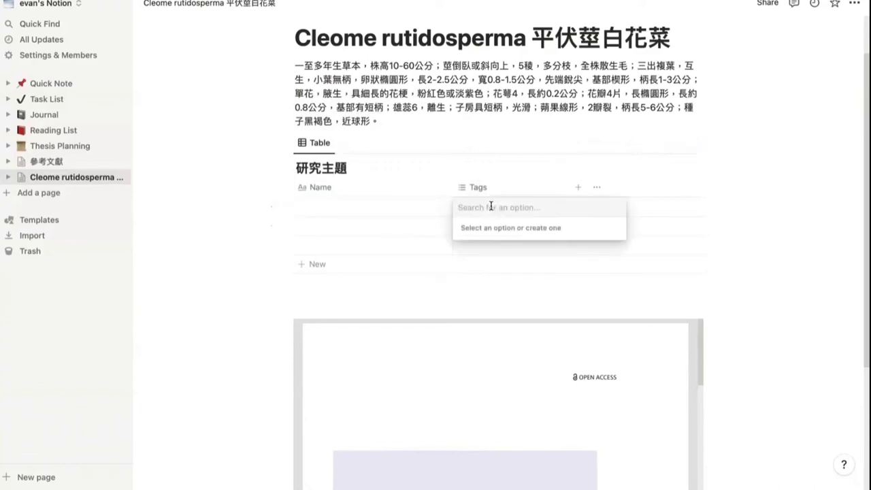
pyautogui.press('Escape')
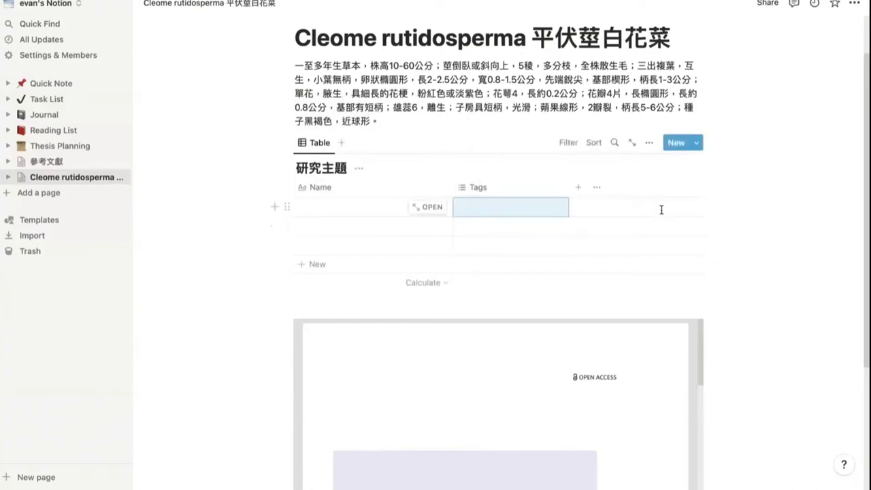
pyautogui.scroll(-4, 661, 210)
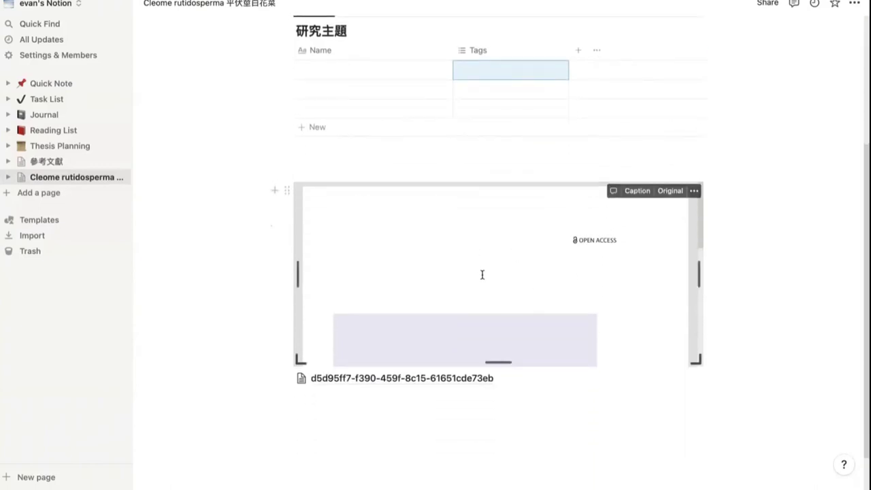
pyautogui.scroll(3, 483, 273)
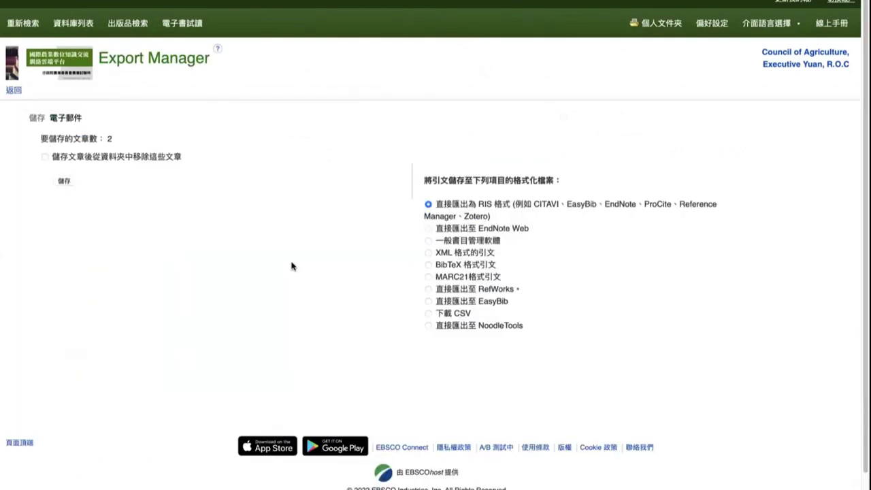
pyautogui.click(451, 316)
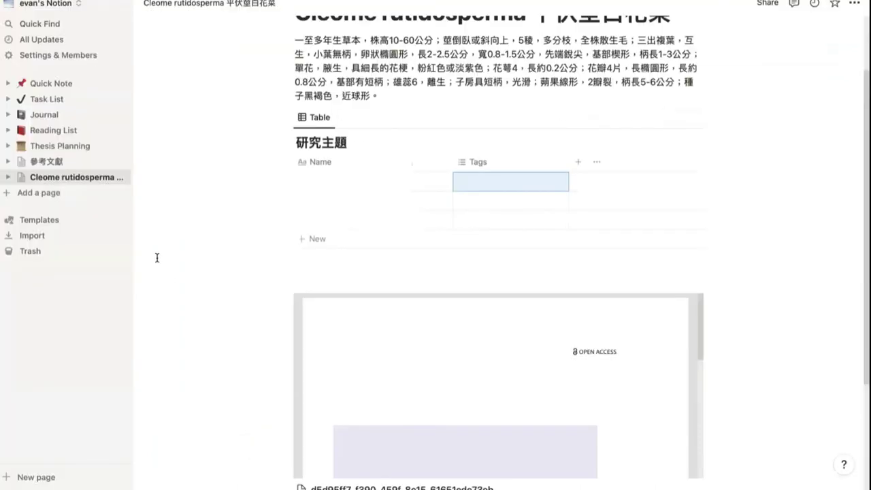
# Step: Start a CSV import of delivery.csv, cancel it, and open the 參考文獻 reference database page
pyautogui.click(29, 235)
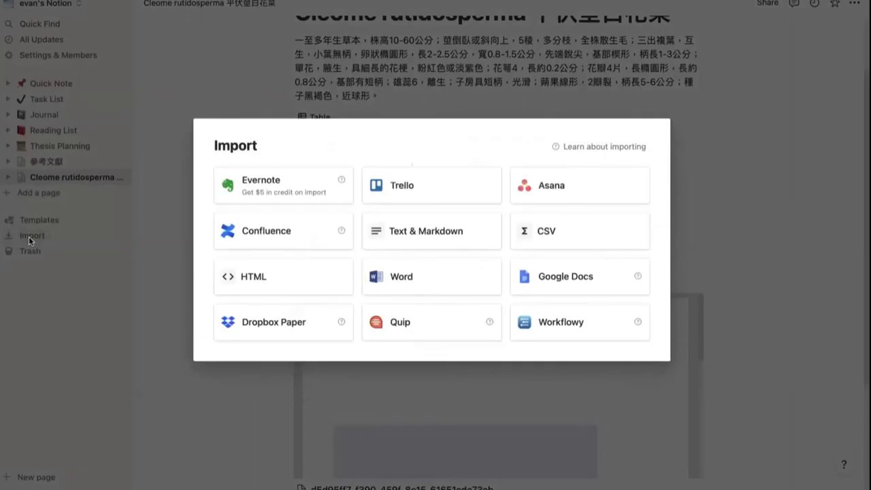
pyautogui.click(548, 232)
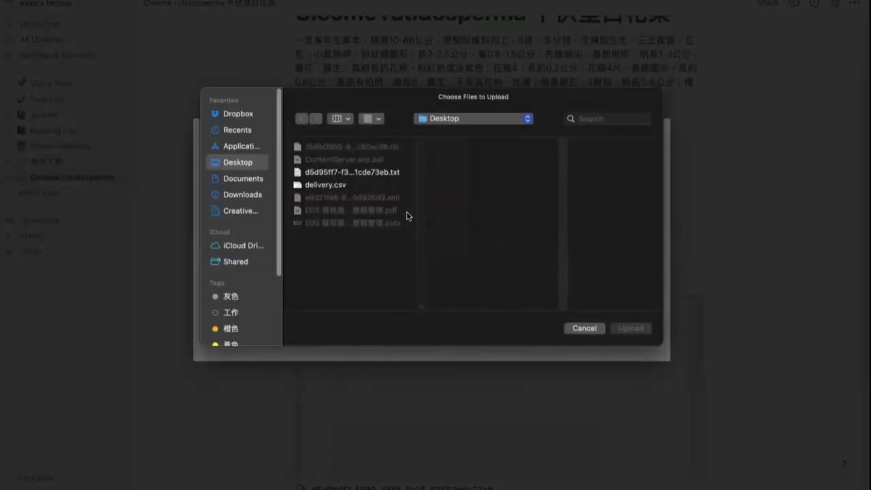
pyautogui.click(326, 187)
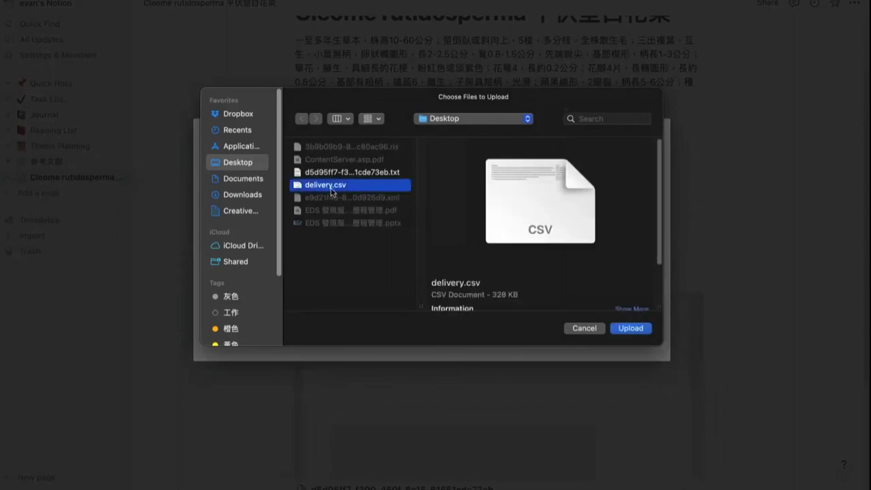
pyautogui.click(586, 331)
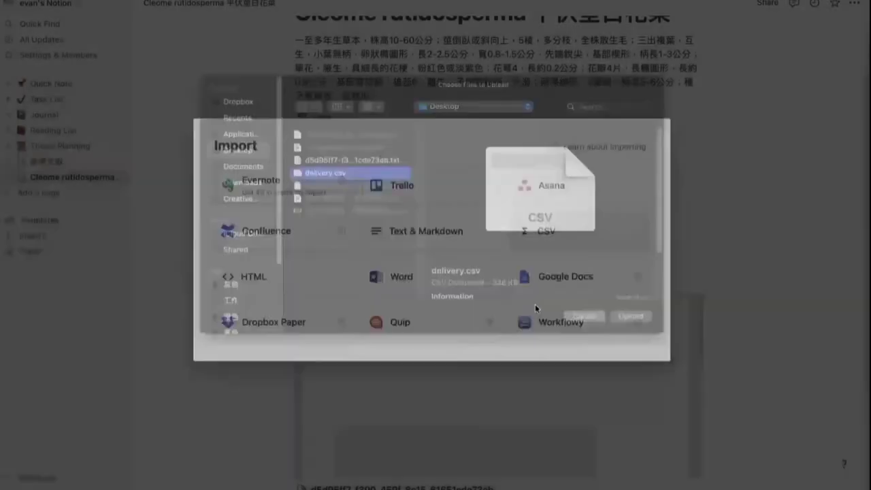
pyautogui.click(388, 83)
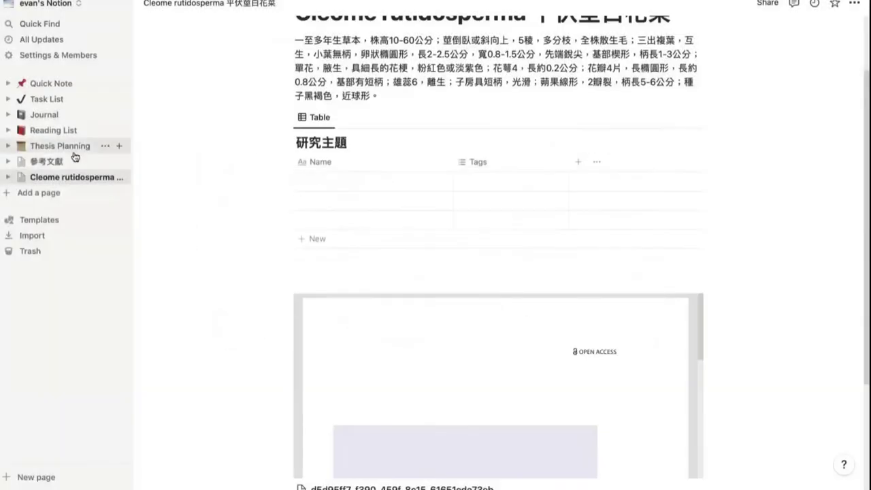
pyautogui.click(46, 162)
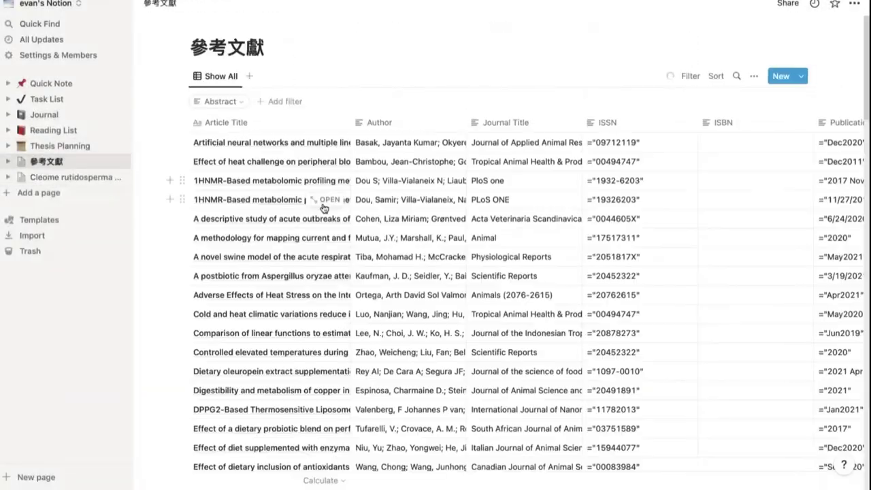
# Step: Scroll the 參考文獻 table right through every column to the 全文 column
pyautogui.hscroll(15, 454, 273)
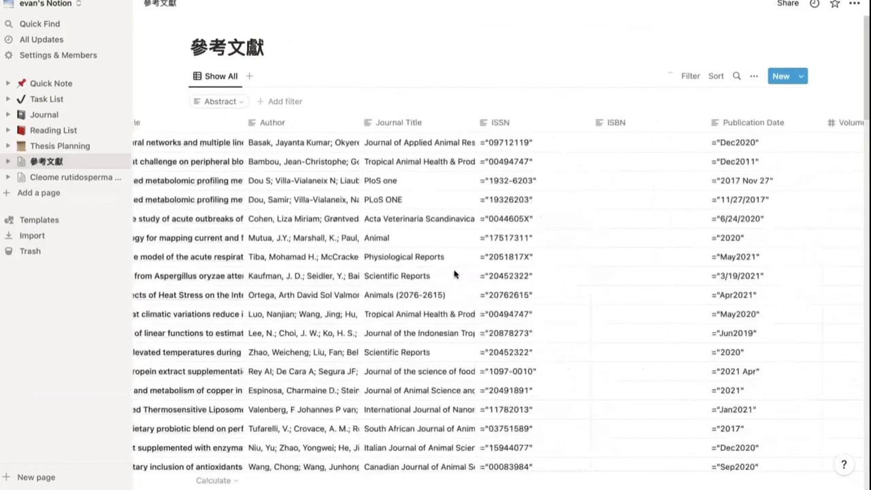
pyautogui.hscroll(15, 455, 274)
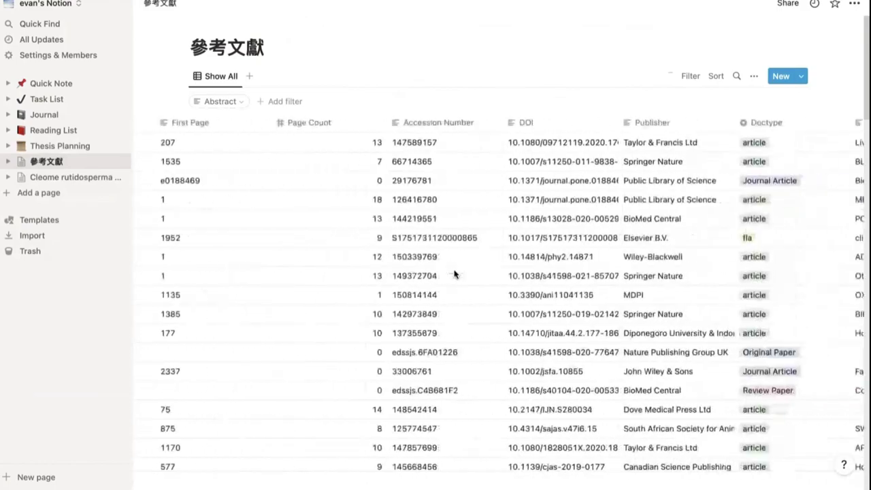
pyautogui.hscroll(10, 455, 274)
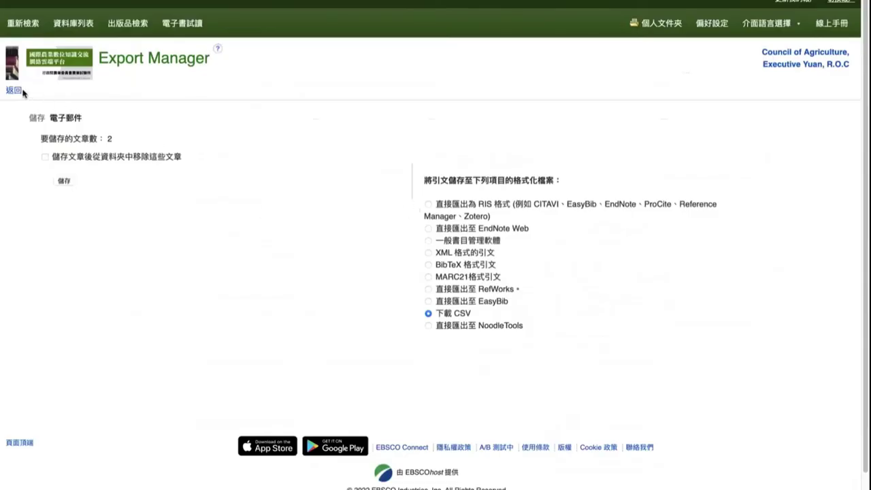
# Step: Go back from Export Manager to the Cleome folder list and scroll down it
pyautogui.click(21, 91)
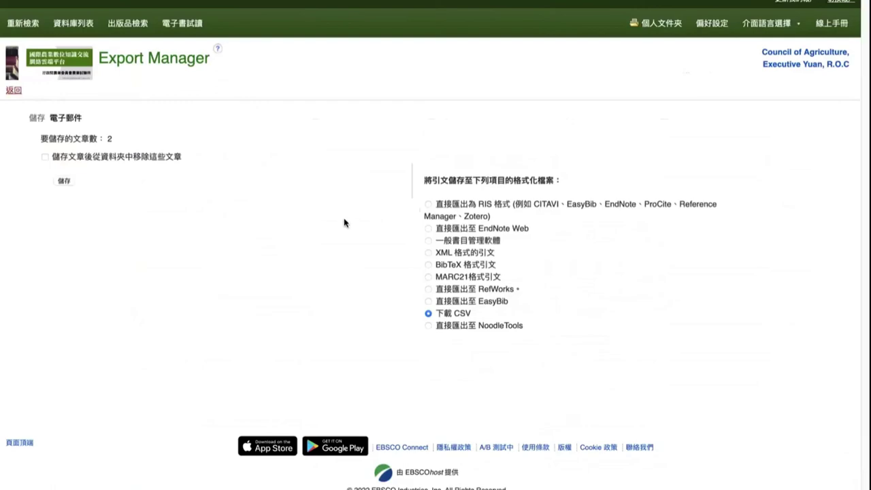
pyautogui.scroll(-2, 272, 283)
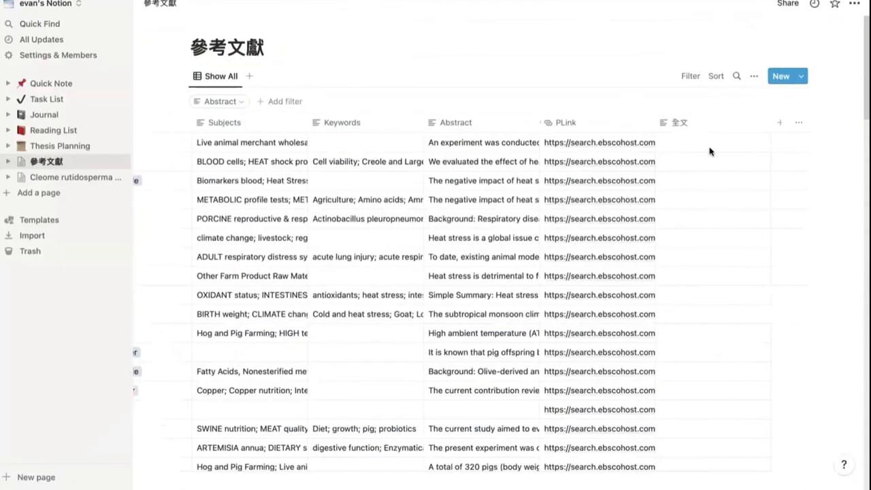
# Step: Add a new property column typed '全文' and clear a stray character from the first 全文 cell
pyautogui.click(708, 143)
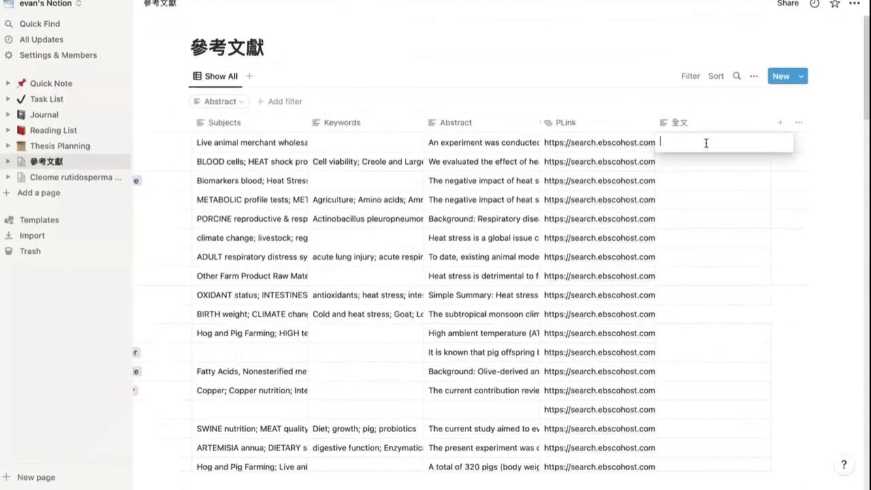
pyautogui.click(780, 122)
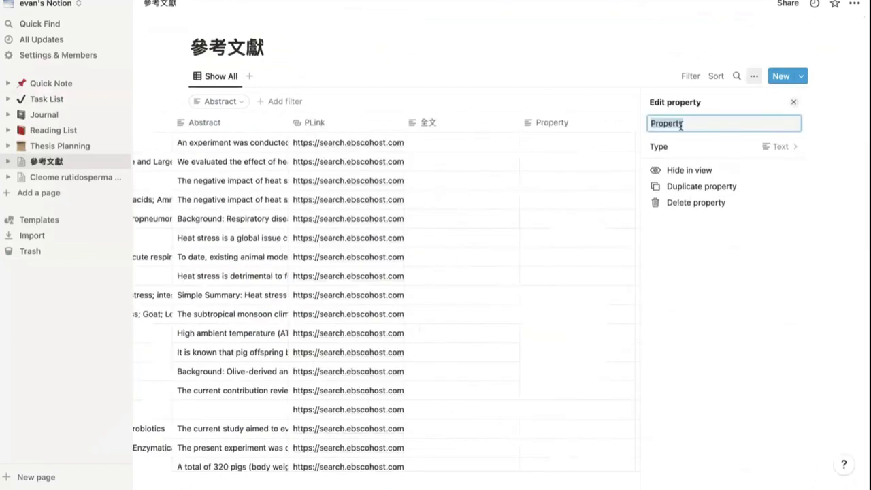
pyautogui.write('全文')
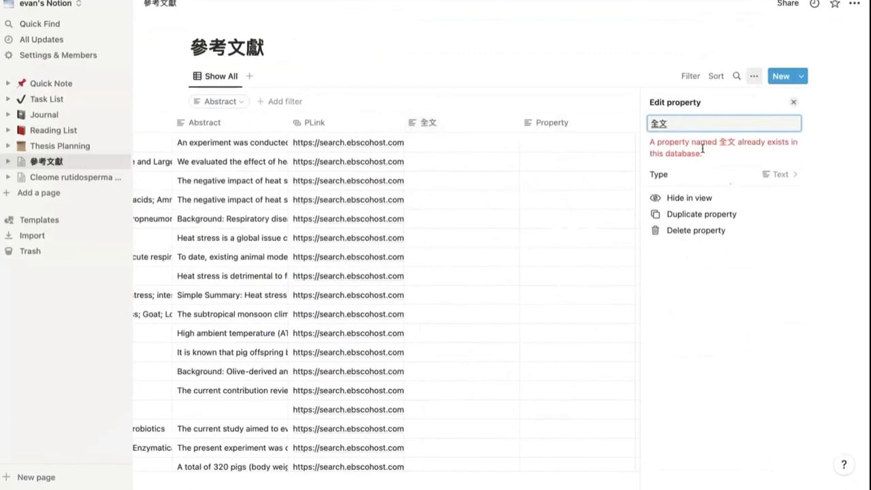
pyautogui.click(794, 103)
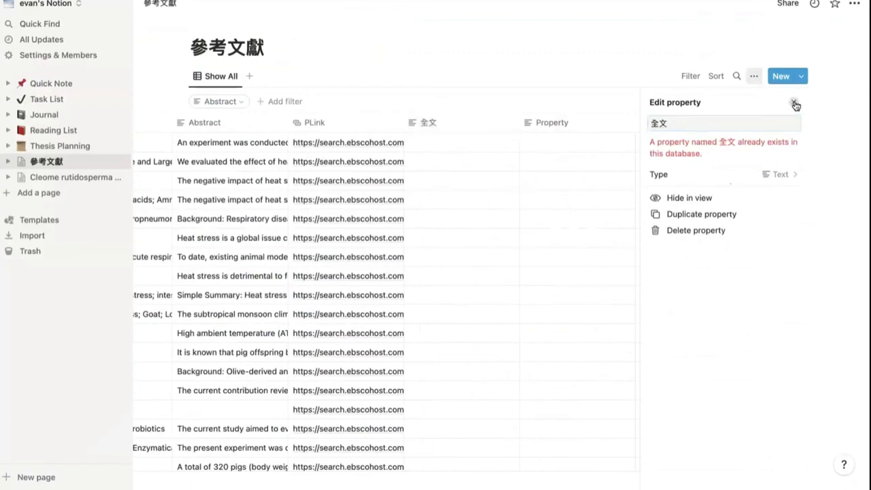
pyautogui.click(449, 124)
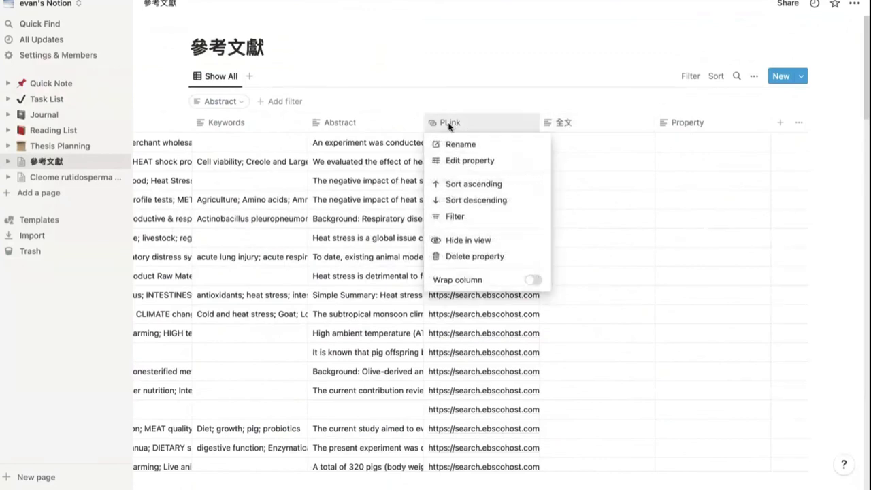
pyautogui.click(585, 128)
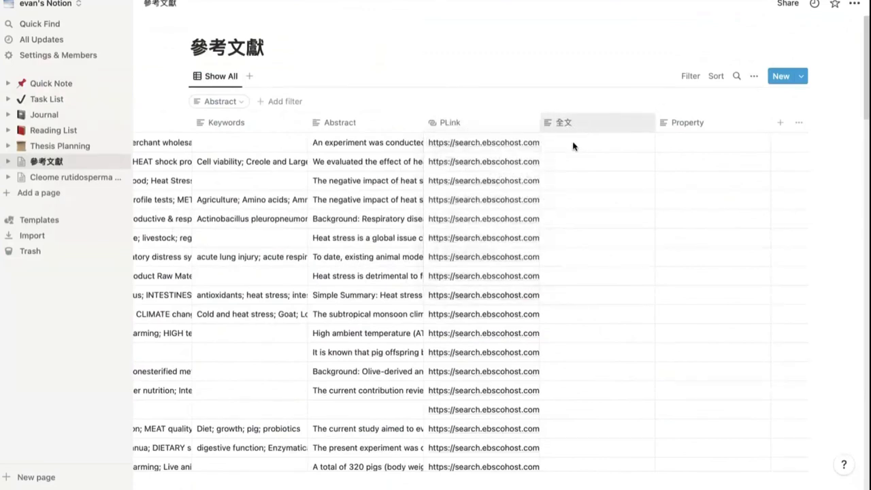
pyautogui.click(573, 144)
pyautogui.write('<')
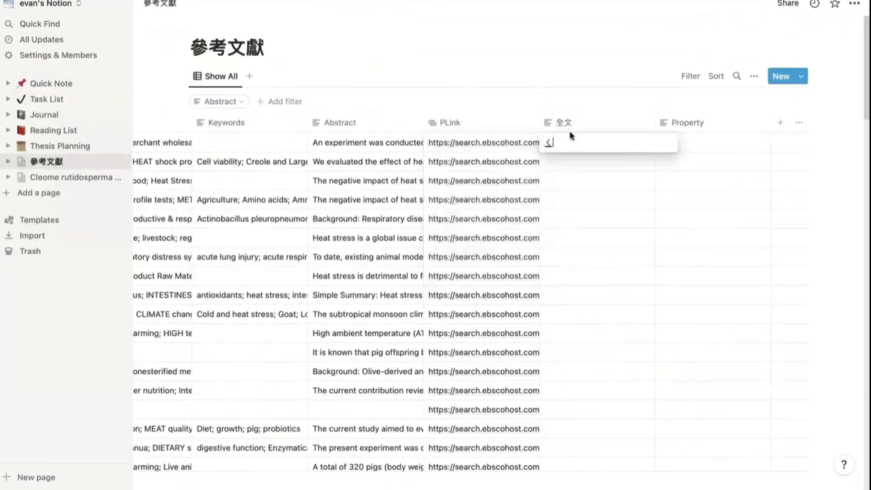
pyautogui.press('BackSpace')
# Step: Change the 全文 column's property type to Files & media
pyautogui.click(586, 128)
pyautogui.click(583, 127)
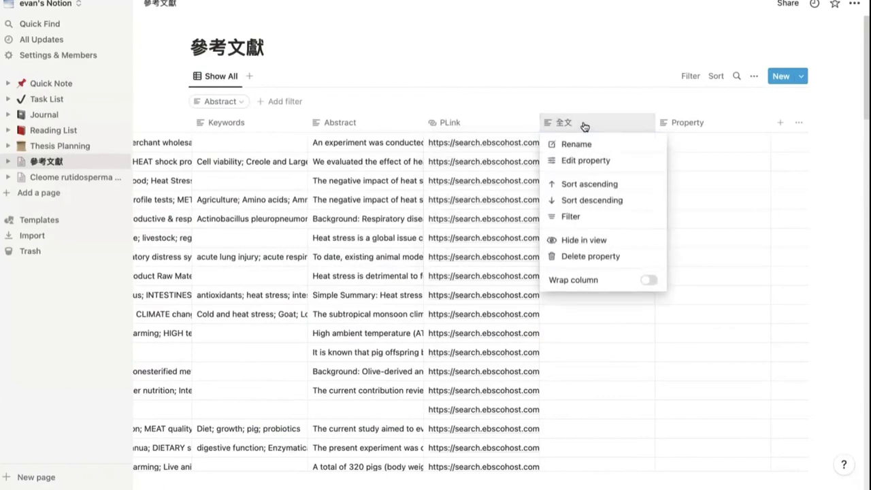
pyautogui.click(577, 167)
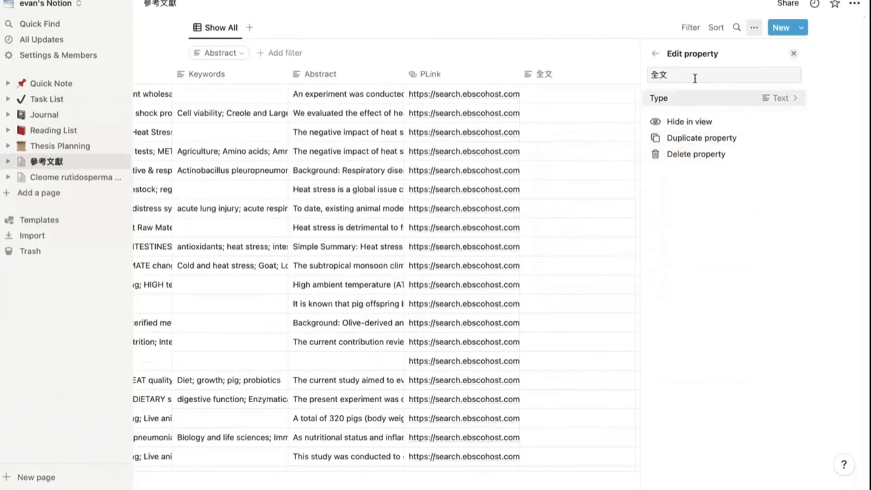
pyautogui.click(785, 102)
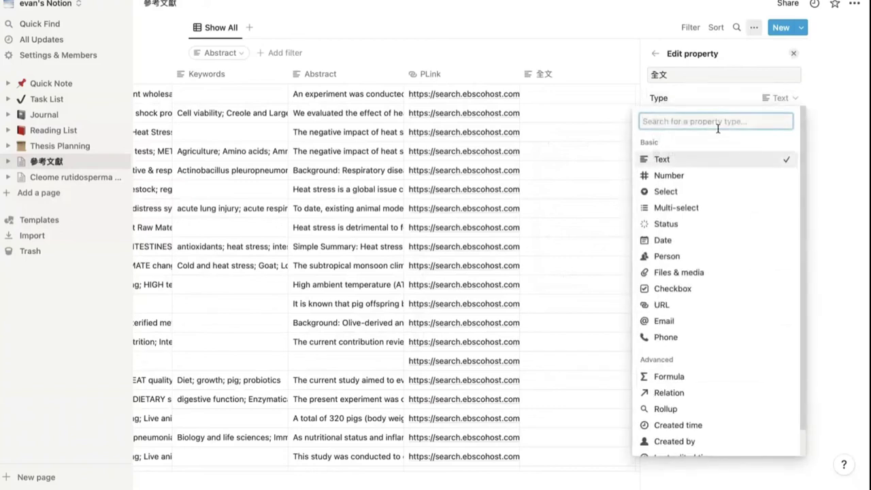
pyautogui.write('fil')
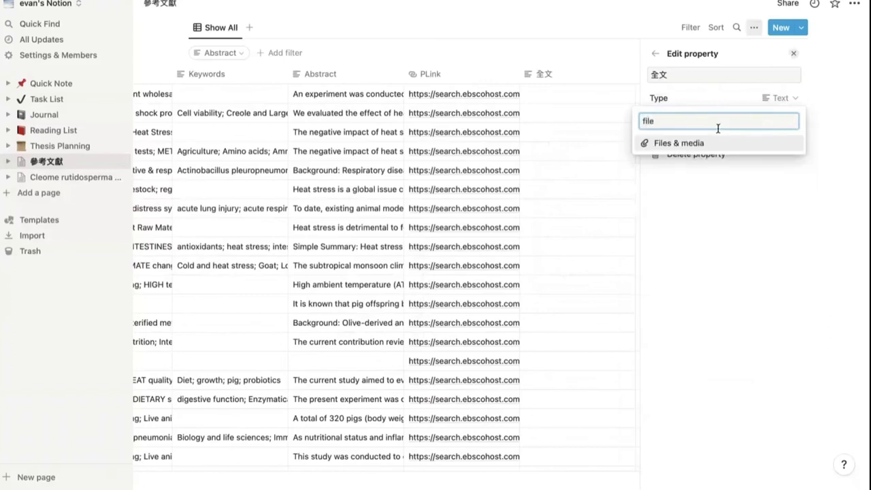
pyautogui.write('e')
pyautogui.click(698, 145)
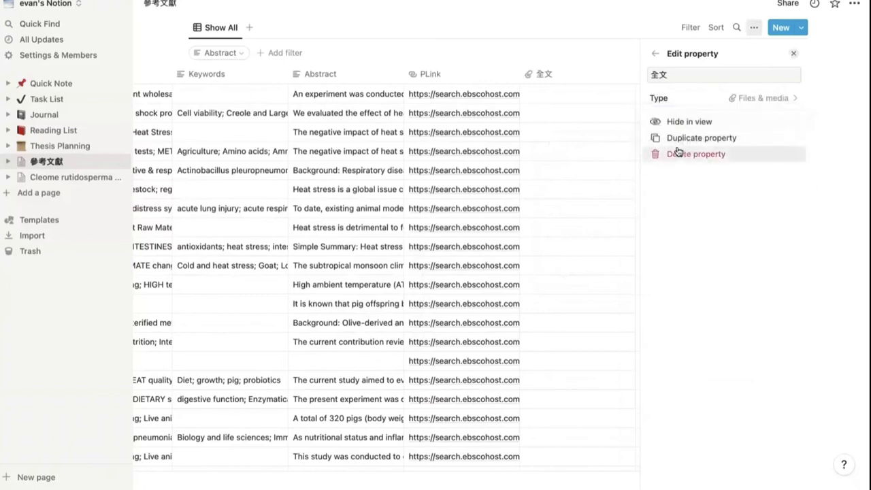
pyautogui.click(794, 54)
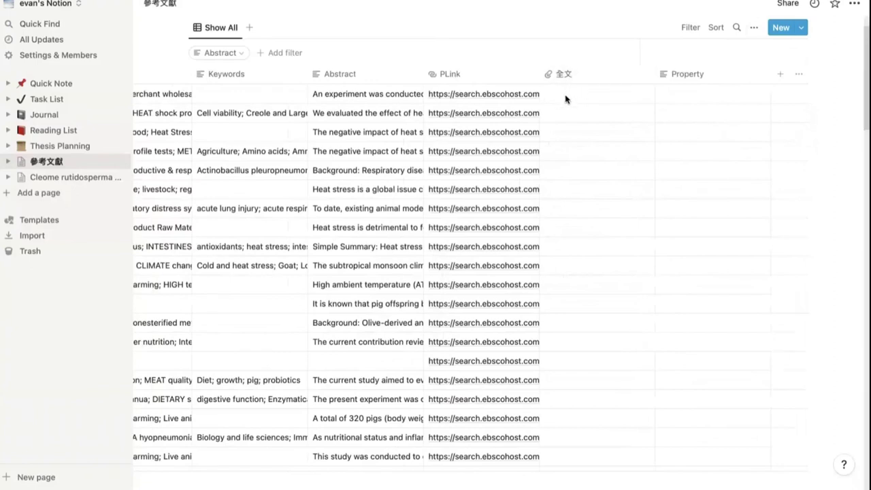
# Step: Upload ContentServer.asp.pdf from the Desktop into the first reference's 全文 cell
pyautogui.click(684, 95)
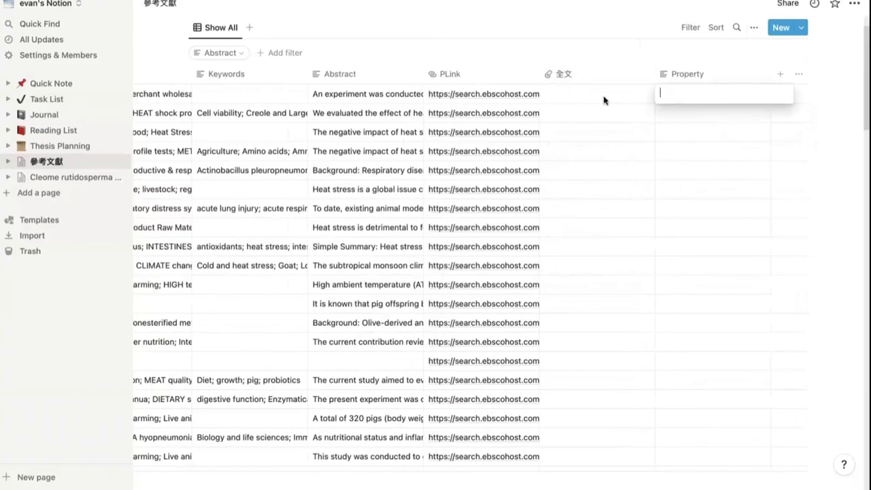
pyautogui.press('Escape')
pyautogui.click(583, 95)
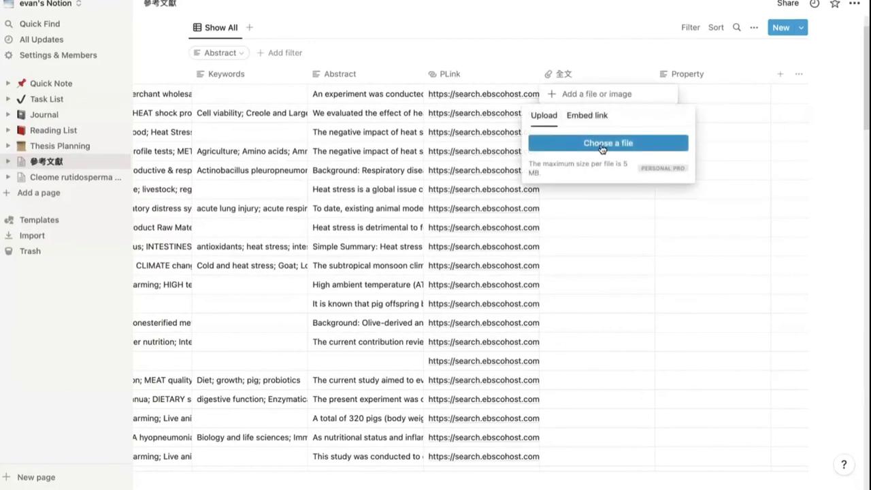
pyautogui.moveTo(623, 163); pyautogui.dragTo(626, 171)
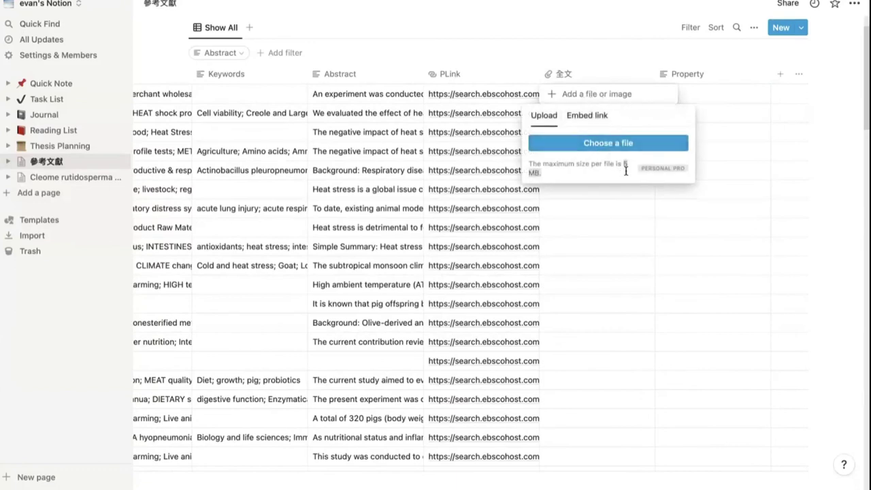
pyautogui.click(623, 145)
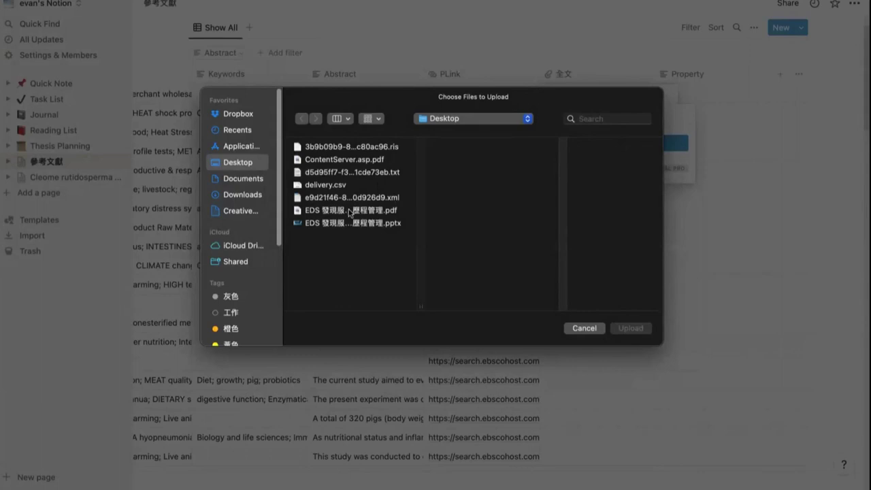
pyautogui.click(351, 161)
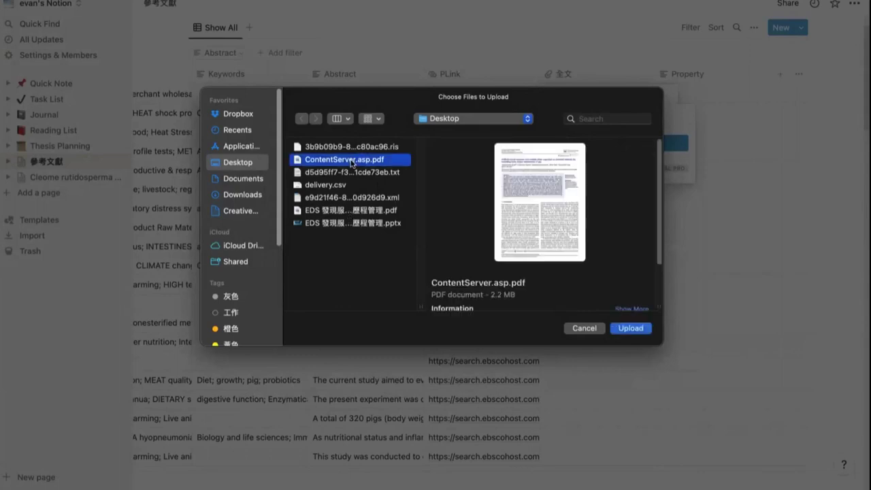
pyautogui.click(630, 329)
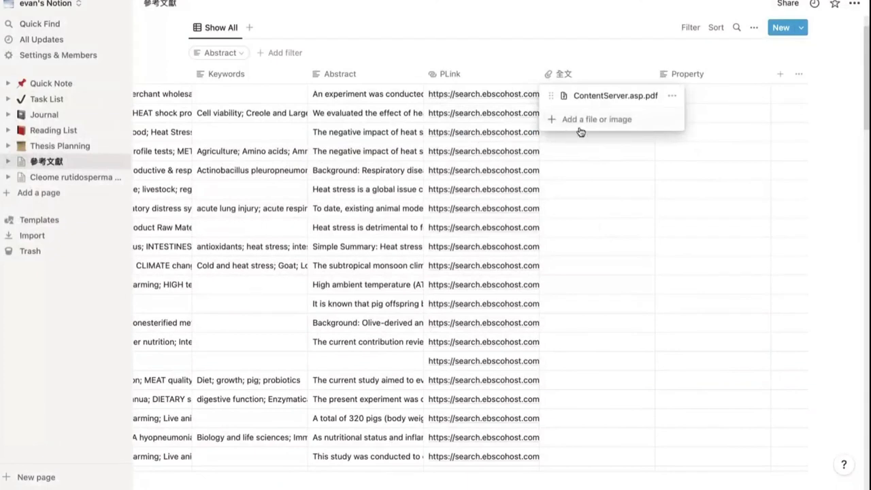
# Step: Close the file list and briefly expand the first row's abstract
pyautogui.press('Escape')
pyautogui.click(378, 100)
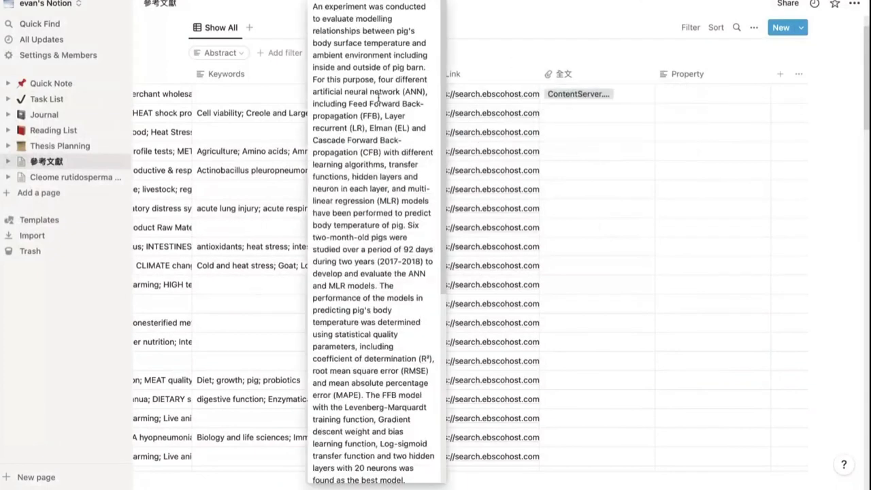
pyautogui.press('Escape')
pyautogui.hscroll(-10, 245, 102)
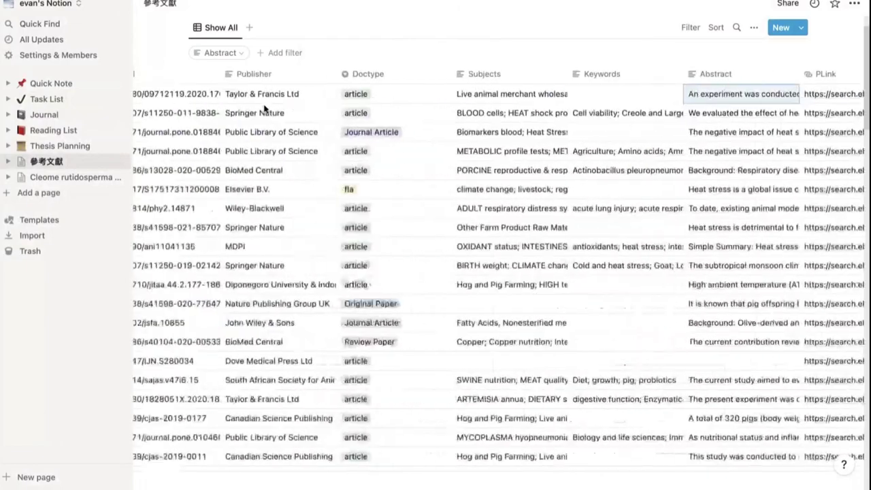
pyautogui.hscroll(-15, 245, 103)
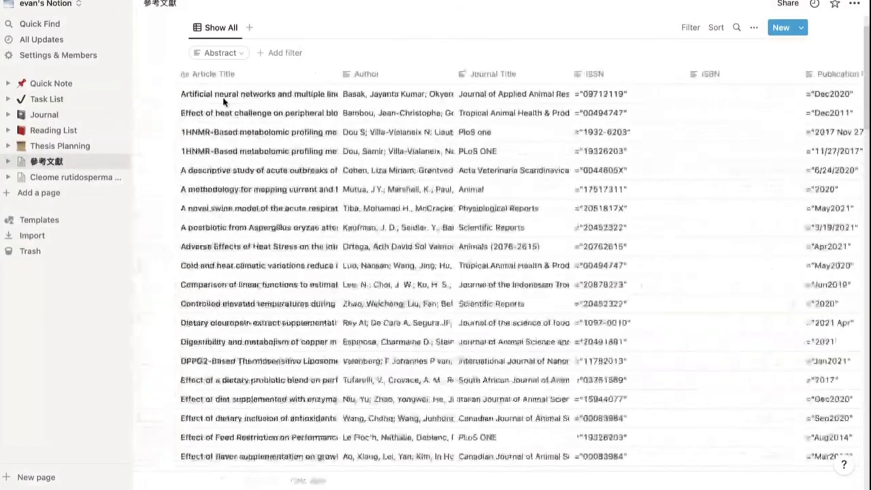
# Step: Preview the attached ContentServer.asp.pdf from the 全文 cell, then close the preview
pyautogui.hscroll(2, 477, 102)
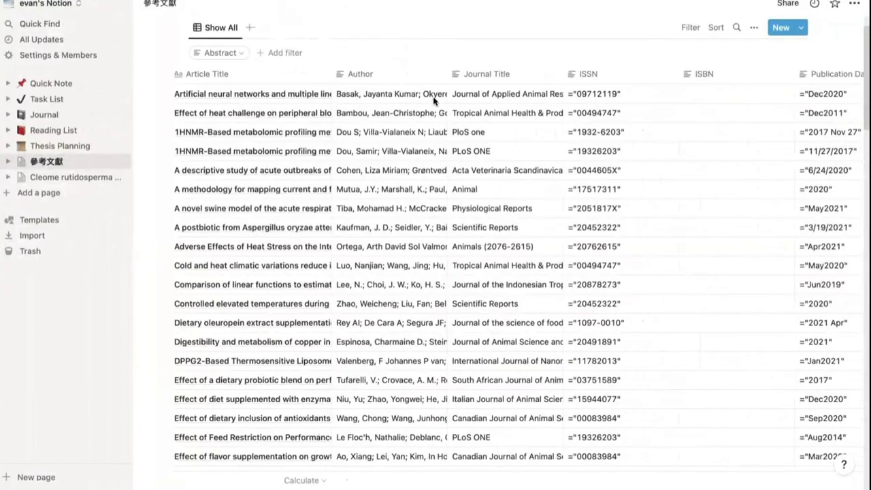
pyautogui.hscroll(8, 497, 106)
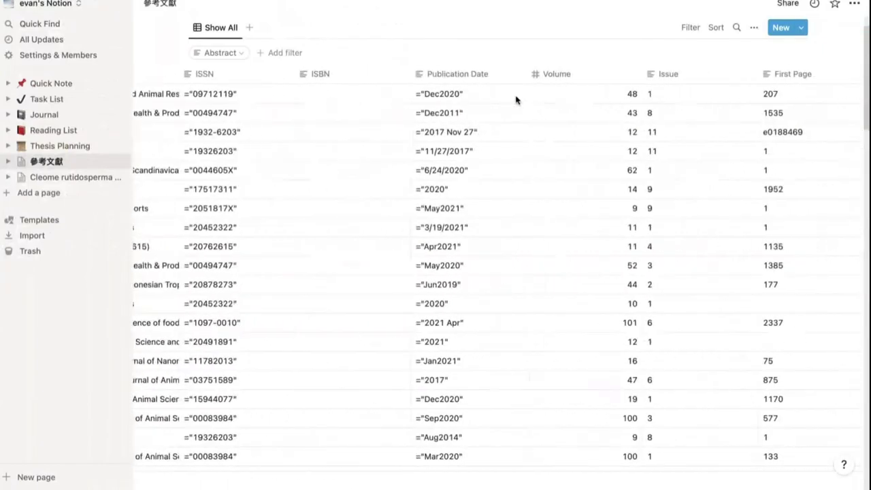
pyautogui.hscroll(15, 515, 100)
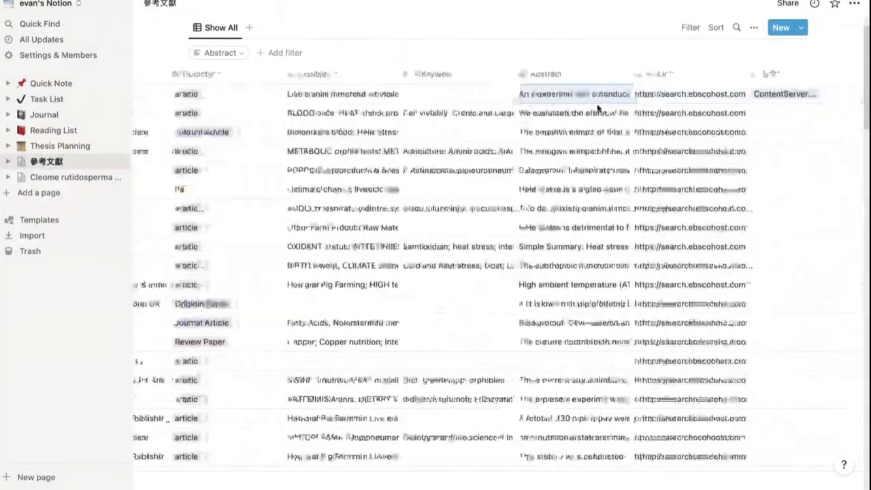
pyautogui.click(623, 96)
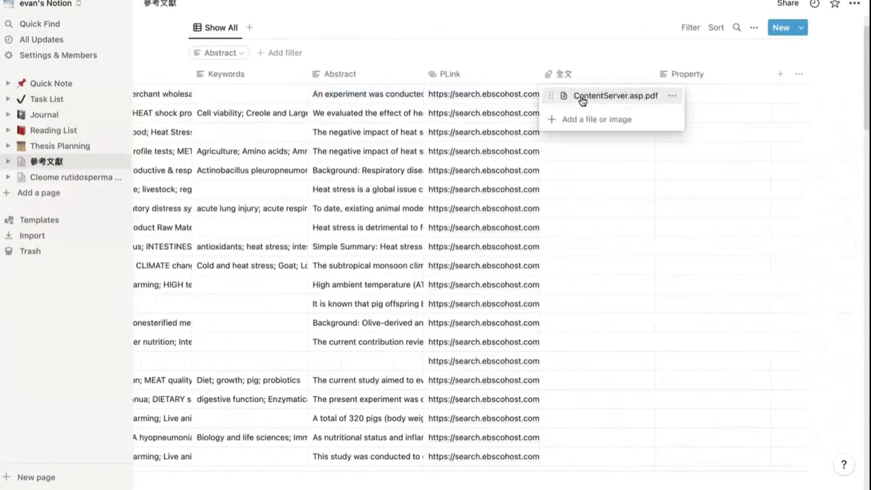
pyautogui.click(582, 99)
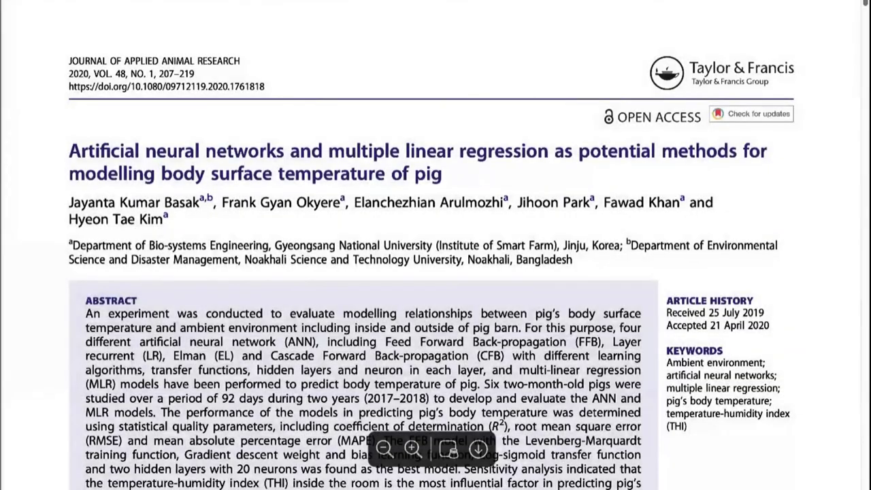
pyautogui.press('Escape')
pyautogui.hscroll(-5, 420, 151)
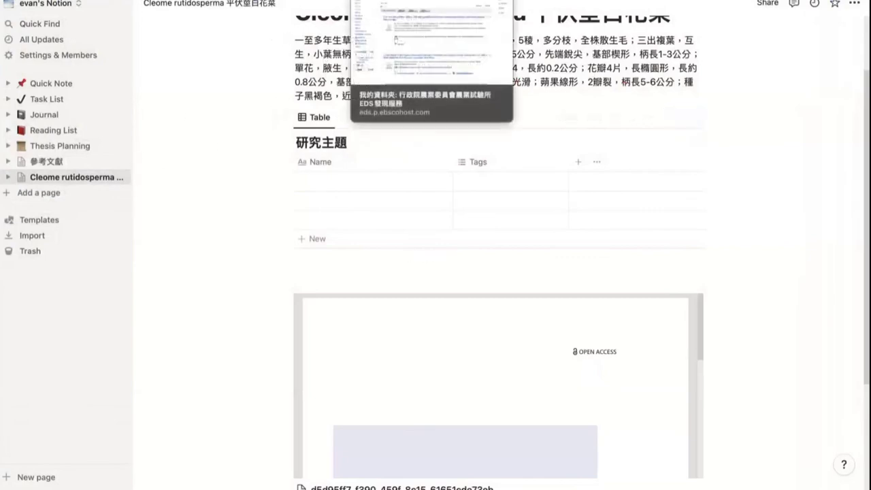
# Step: Drag 參考文獻 under Cleome rutidosperma in the sidebar and verify its new sub-page link
pyautogui.click(64, 168)
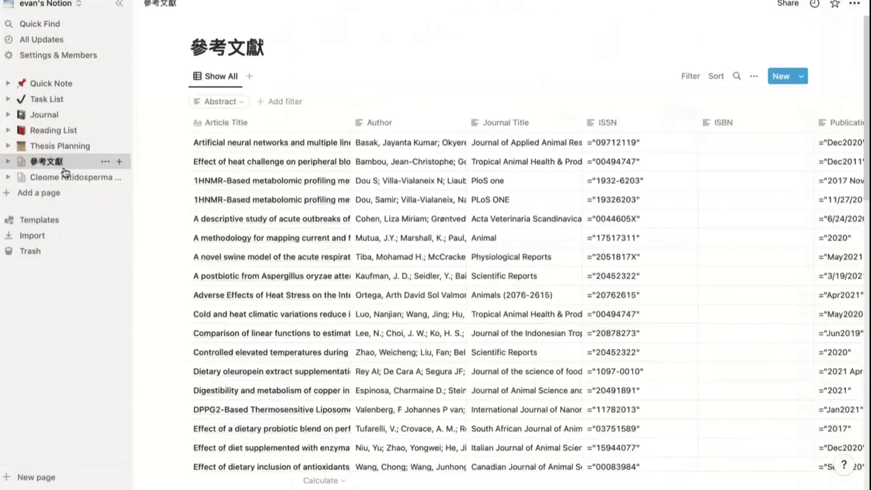
pyautogui.click(52, 180)
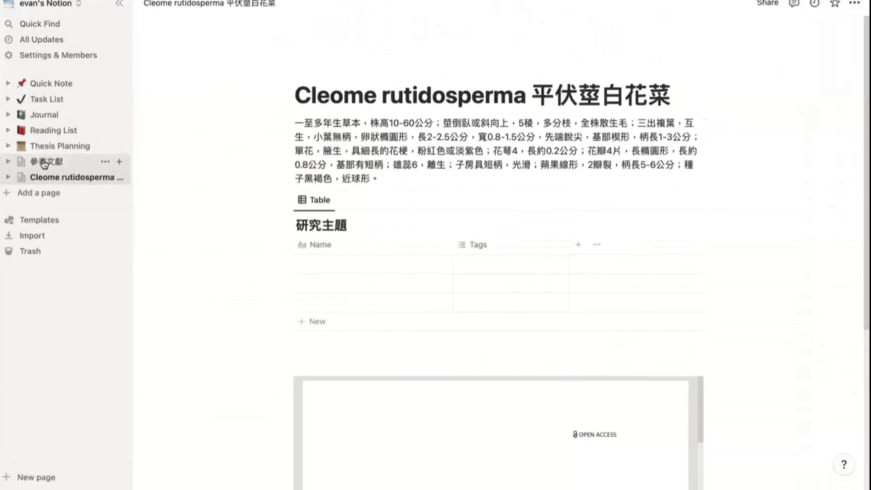
pyautogui.moveTo(40, 161); pyautogui.dragTo(41, 177)
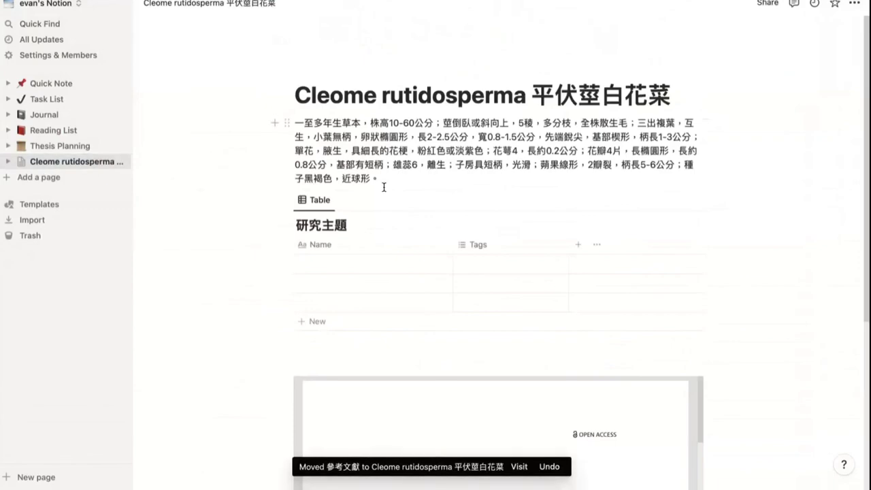
pyautogui.scroll(-2, 368, 197)
pyautogui.scroll(-2, 365, 201)
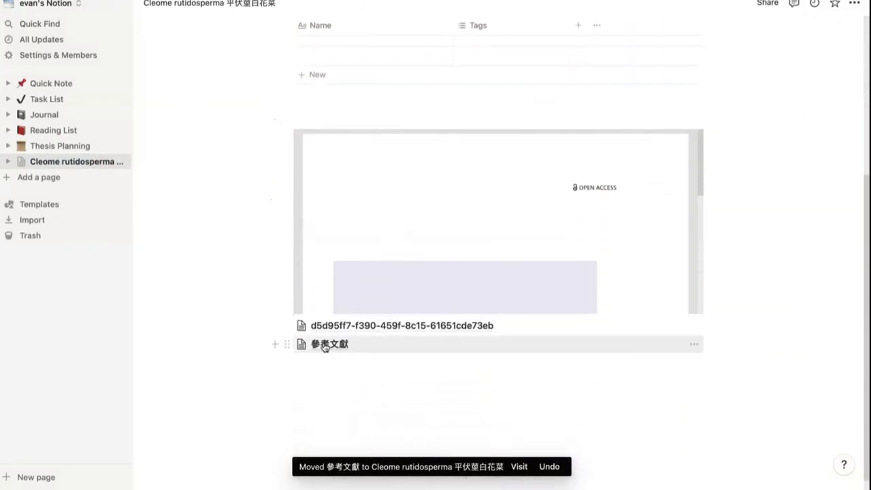
pyautogui.click(324, 346)
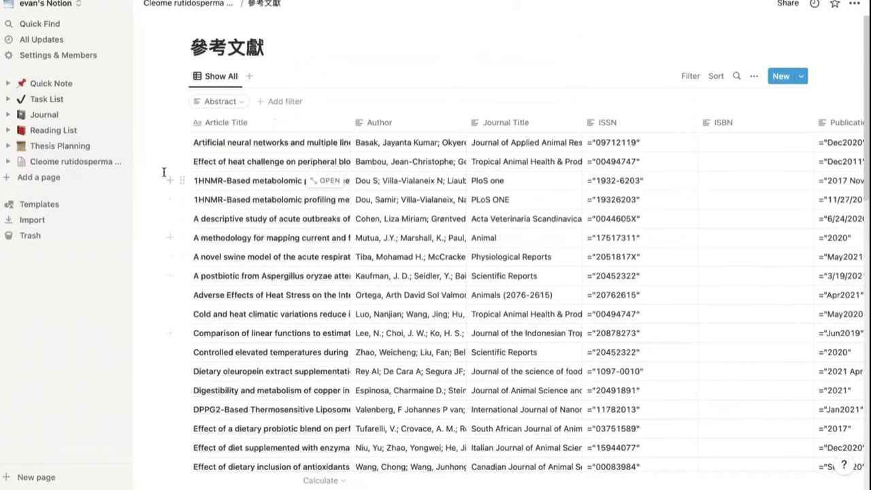
pyautogui.click(96, 162)
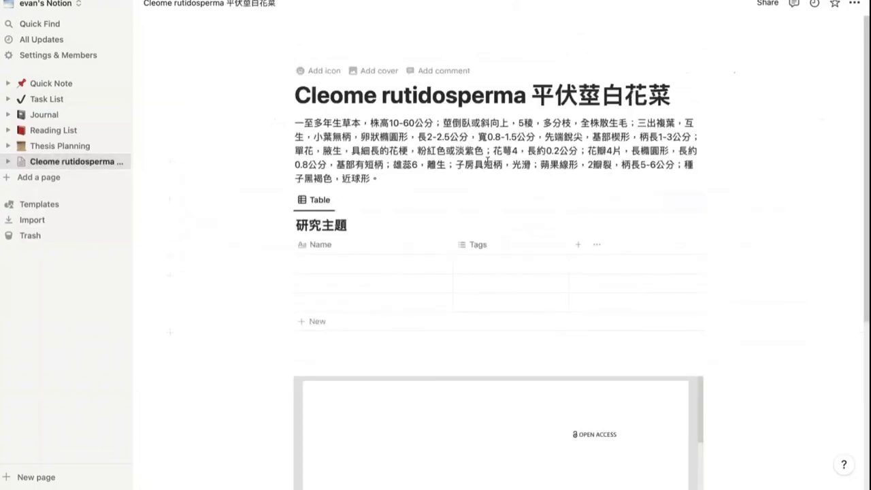
# Step: Delete the embedded PDF preview block and the empty 研究主題 table
pyautogui.scroll(-5, 418, 272)
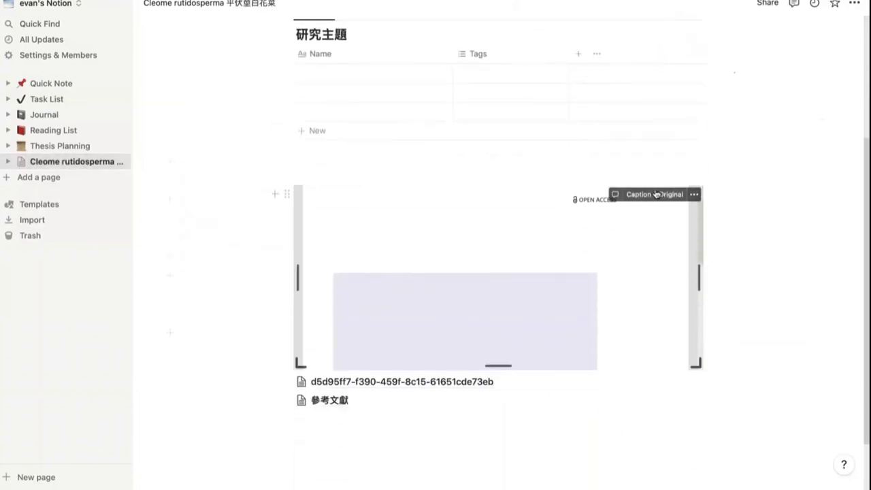
pyautogui.click(285, 196)
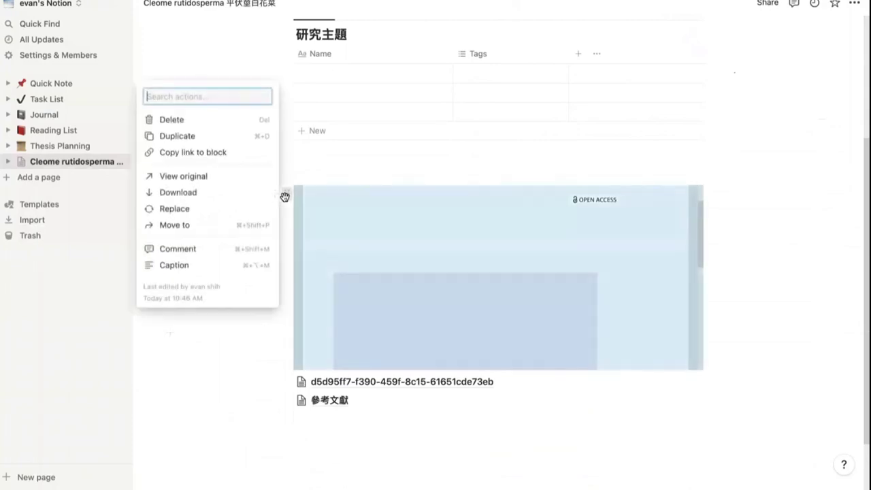
pyautogui.click(183, 119)
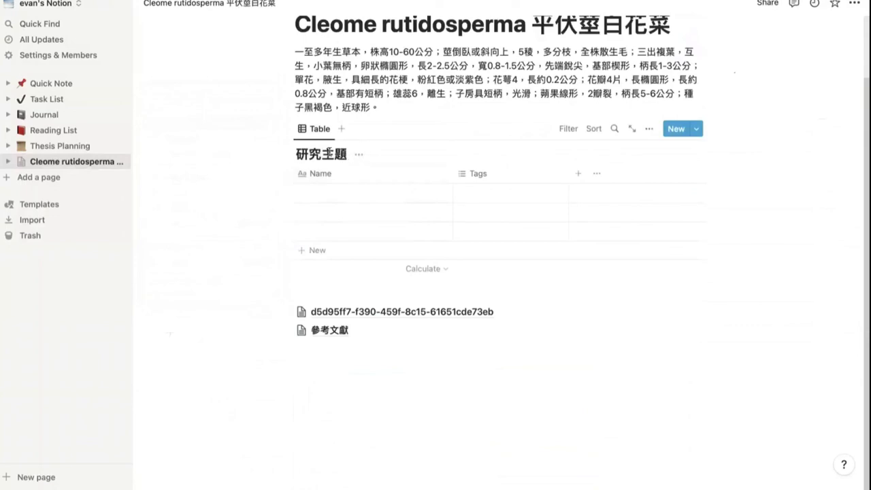
pyautogui.click(286, 131)
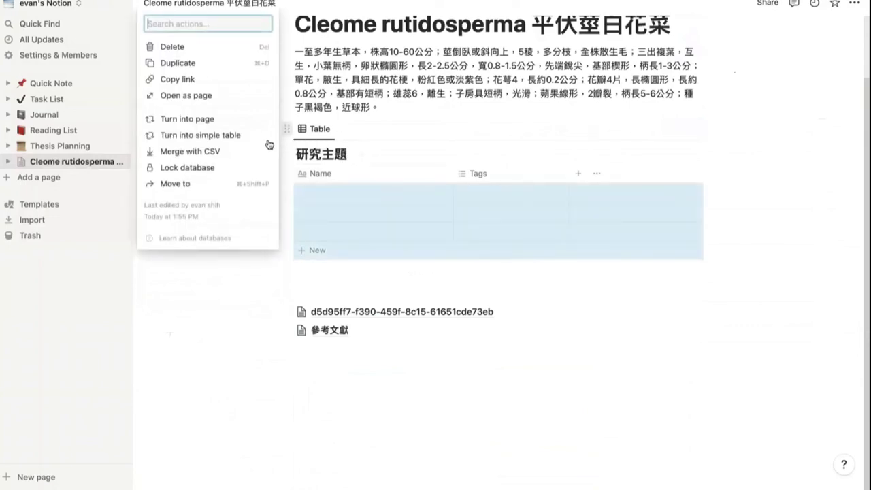
pyautogui.click(211, 53)
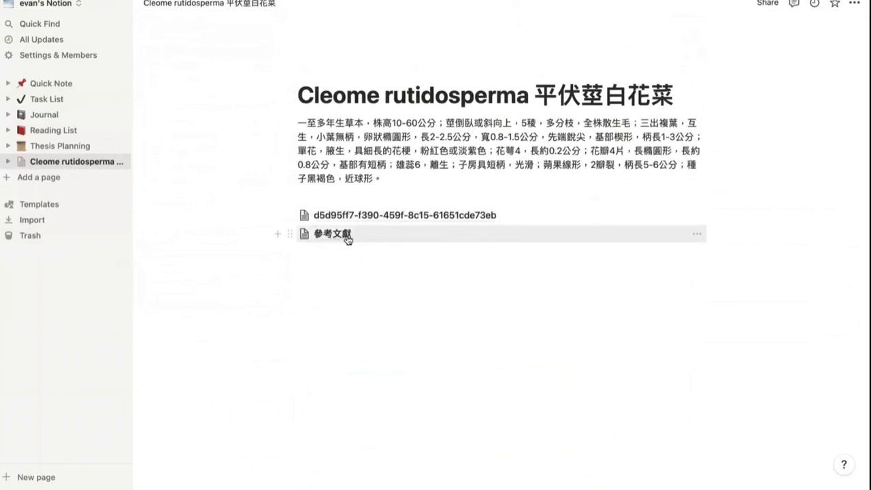
pyautogui.click(435, 219)
pyautogui.scroll(-3, 403, 207)
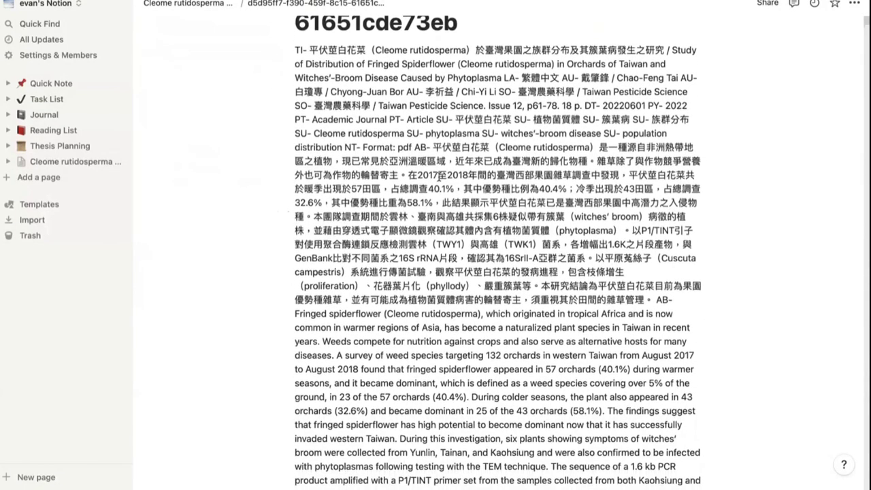
pyautogui.scroll(-4, 435, 193)
pyautogui.scroll(-11, 460, 193)
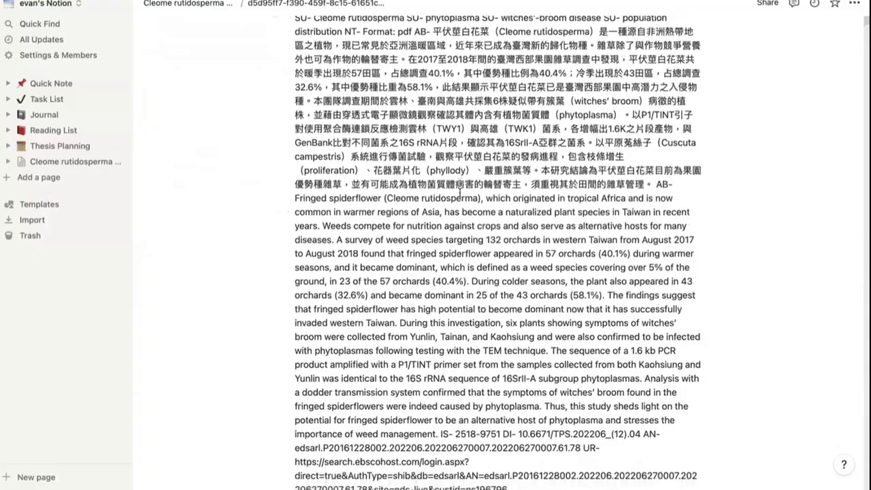
pyautogui.scroll(-10, 461, 192)
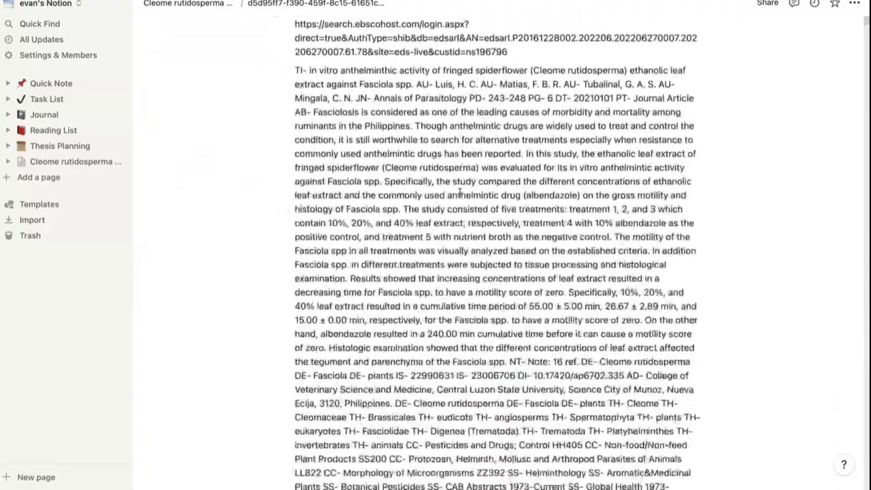
pyautogui.scroll(20, 460, 193)
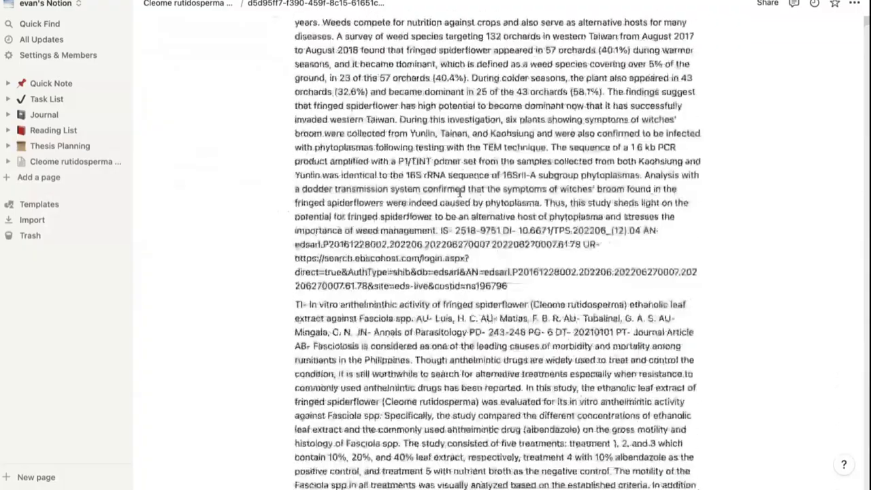
pyautogui.scroll(-1, 319, 163)
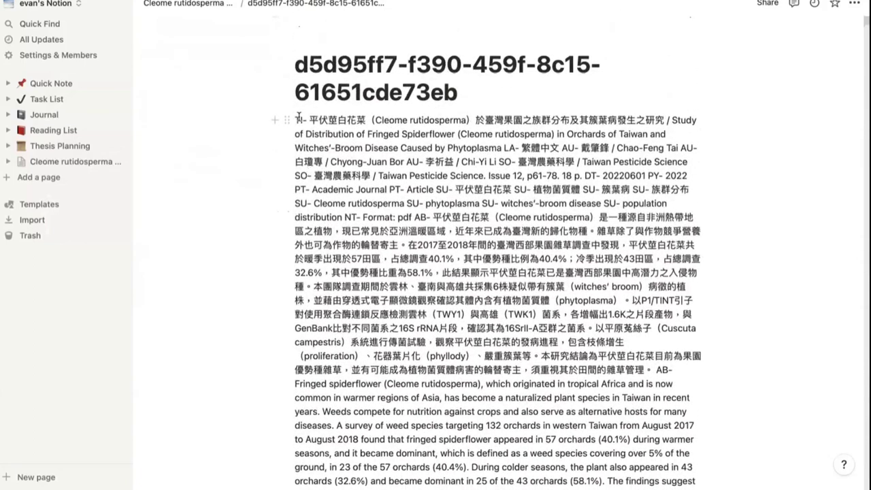
pyautogui.moveTo(298, 116); pyautogui.dragTo(305, 119)
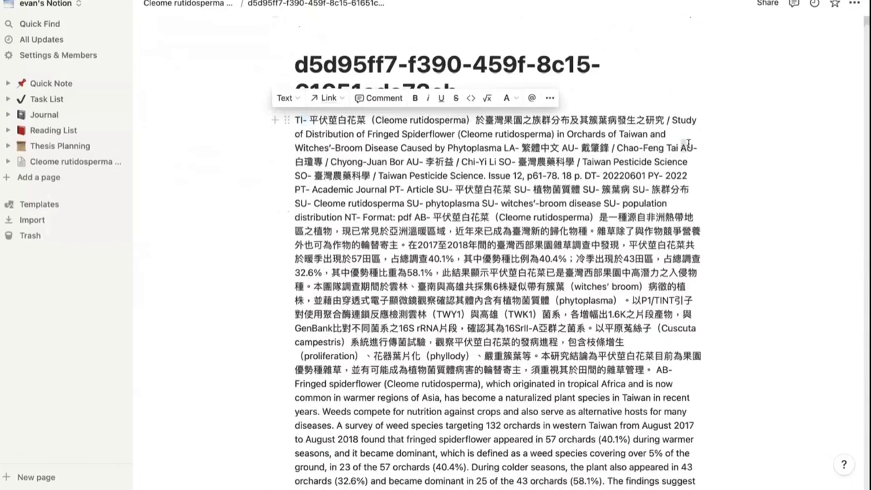
pyautogui.scroll(-5, 469, 238)
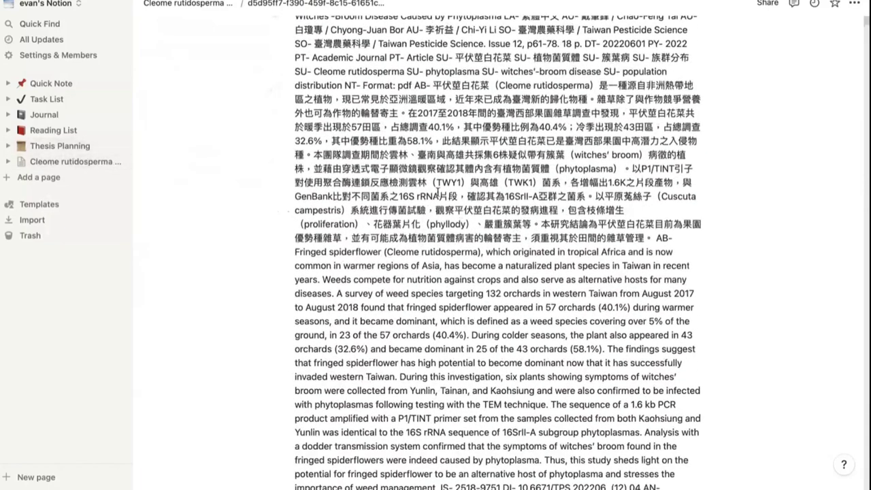
pyautogui.scroll(5, 463, 205)
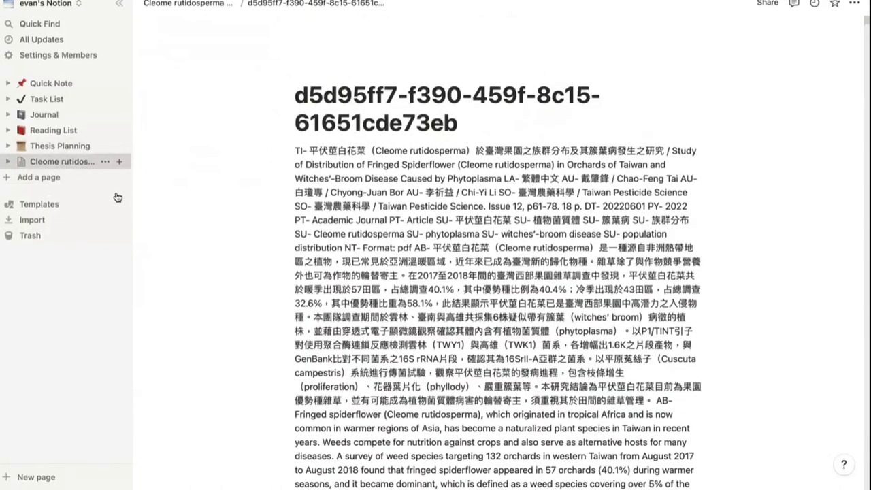
# Step: Reopen Cleome rutidosperma in Notion, then go back to EBSCO's basic search page
pyautogui.click(68, 162)
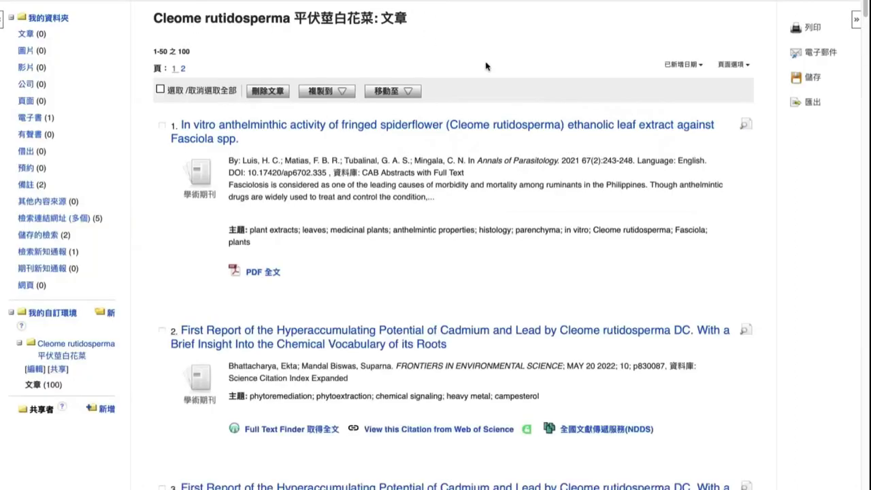
pyautogui.scroll(3, 419, 85)
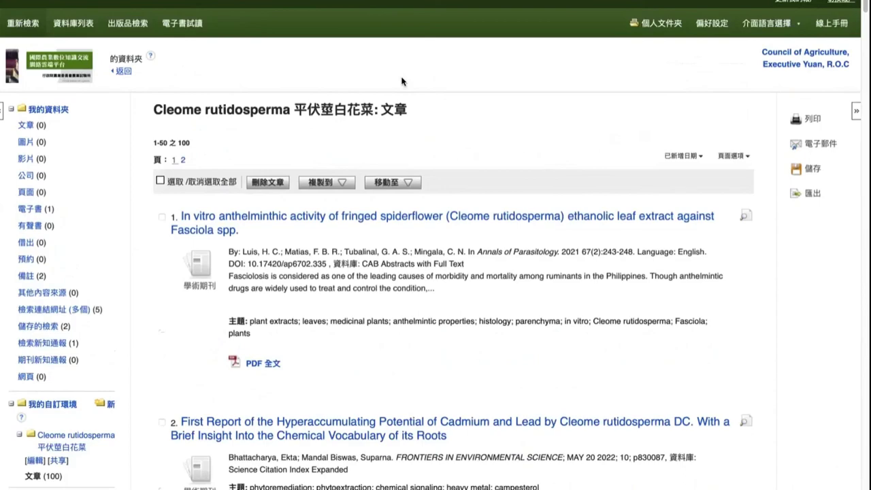
pyautogui.hotkey('alt', 'Left')
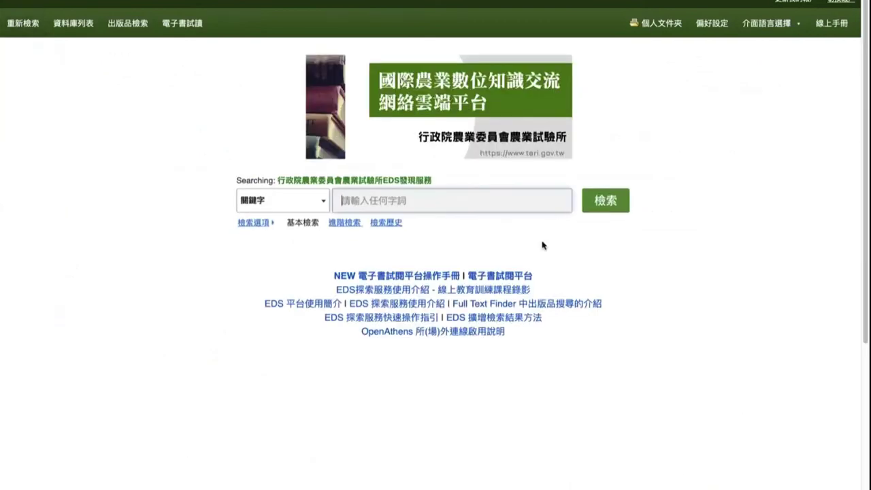